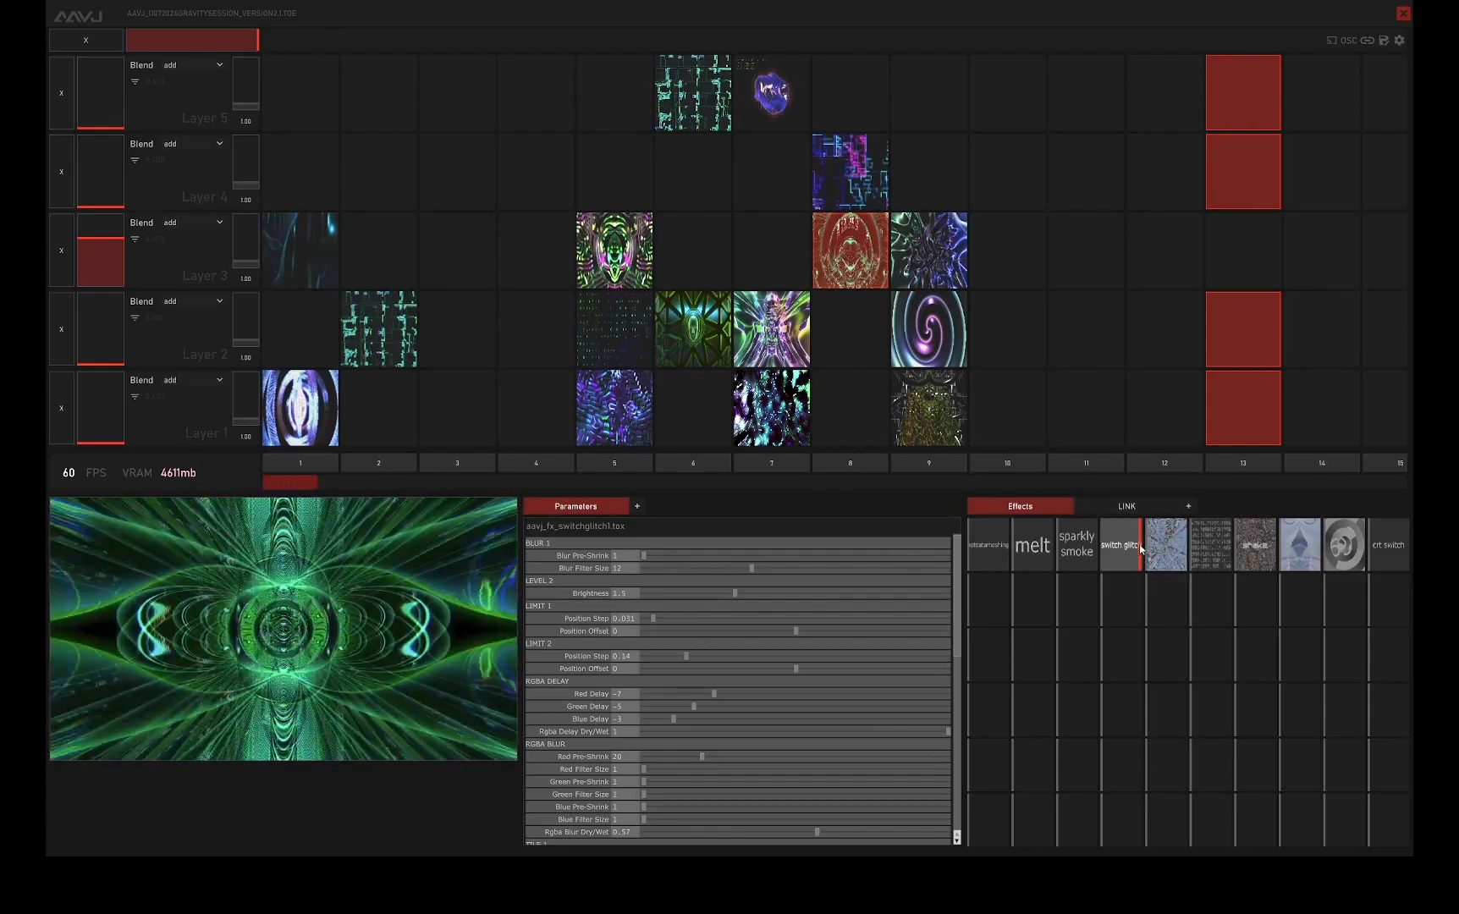
- Bring up the TouchDesigner network window, then narrow and reposition it so the output preview and effect parameters stay visible
key(alt+Tab)
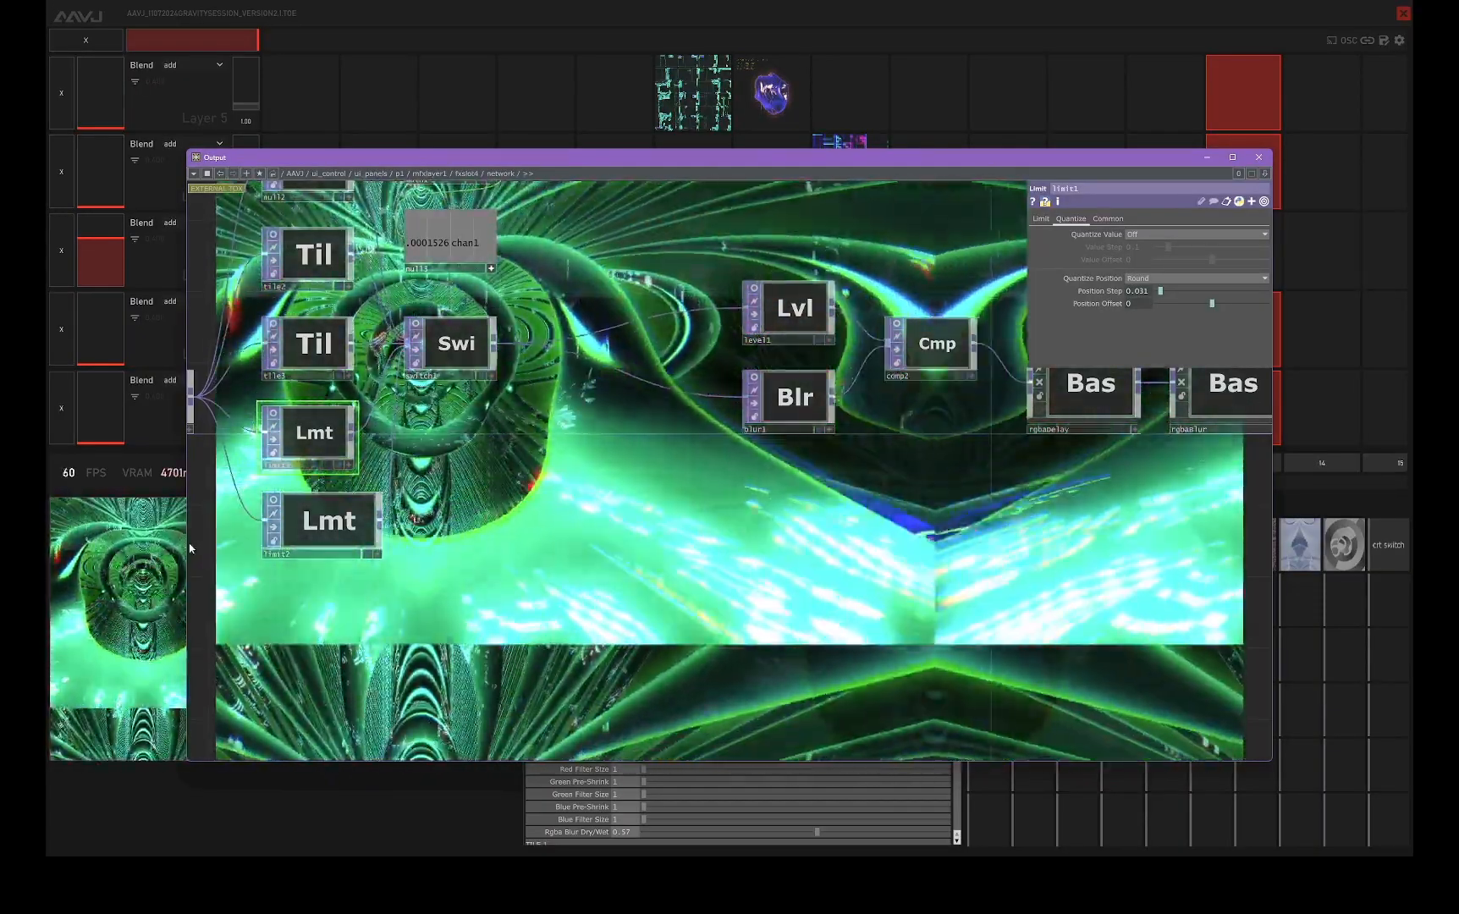
drag(190, 548, 554, 547)
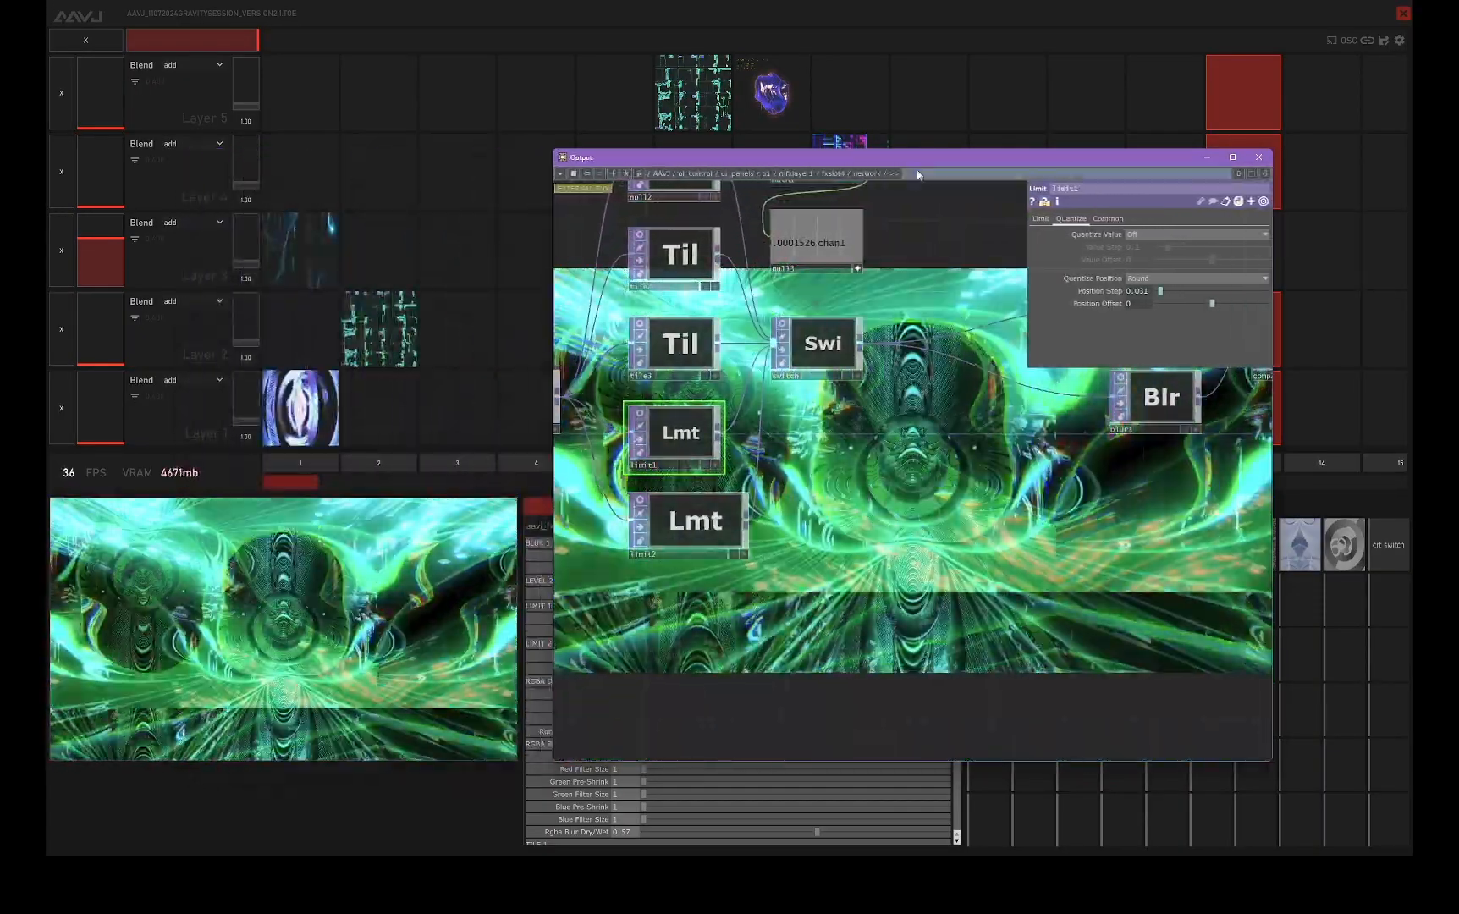
drag(917, 171, 1107, 62)
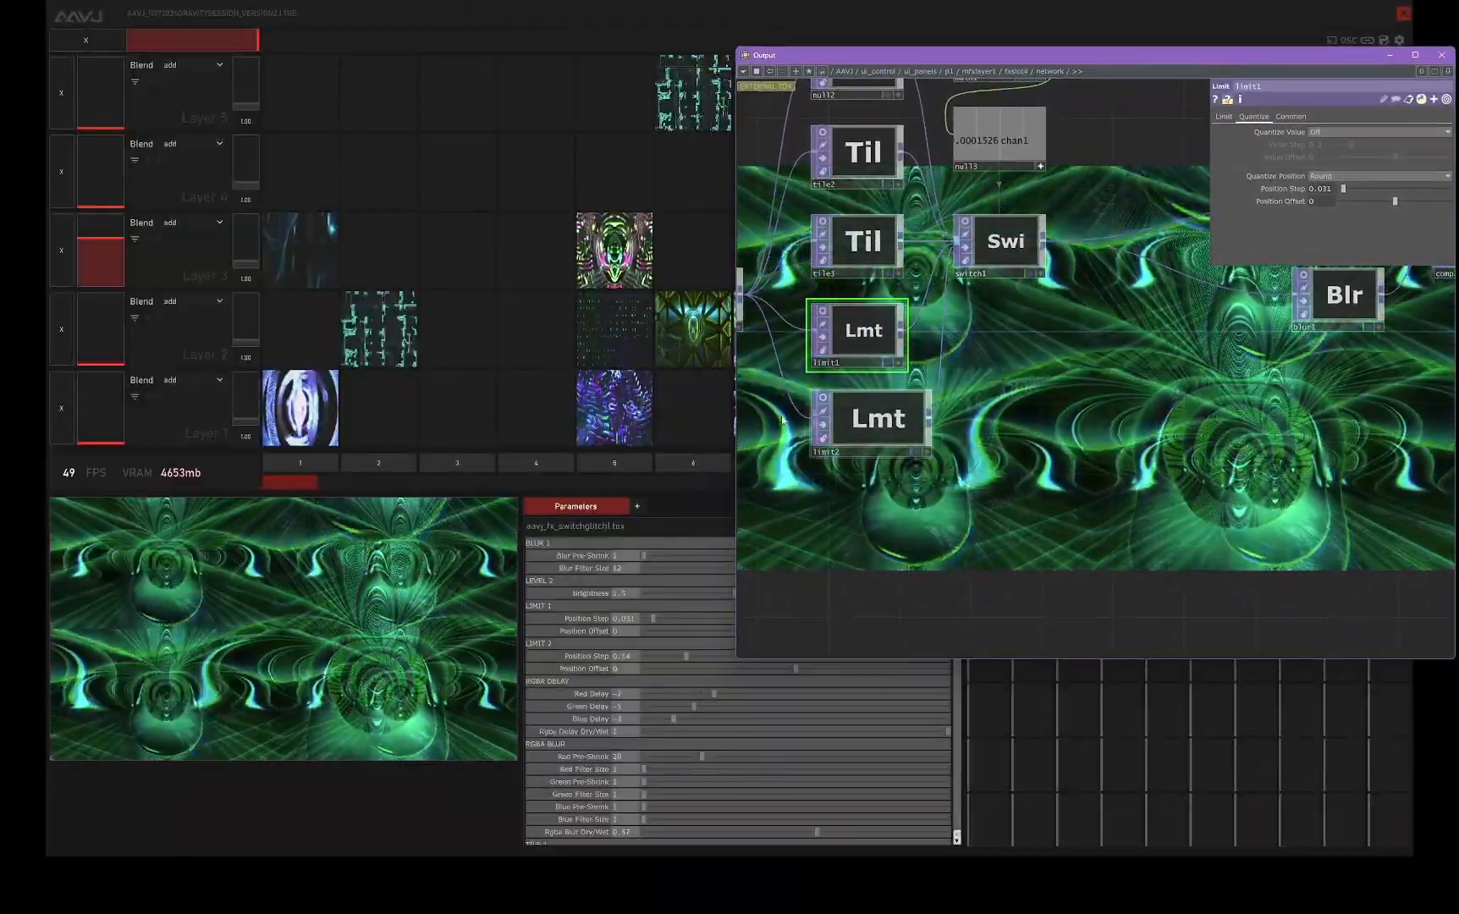
drag(737, 418, 913, 420)
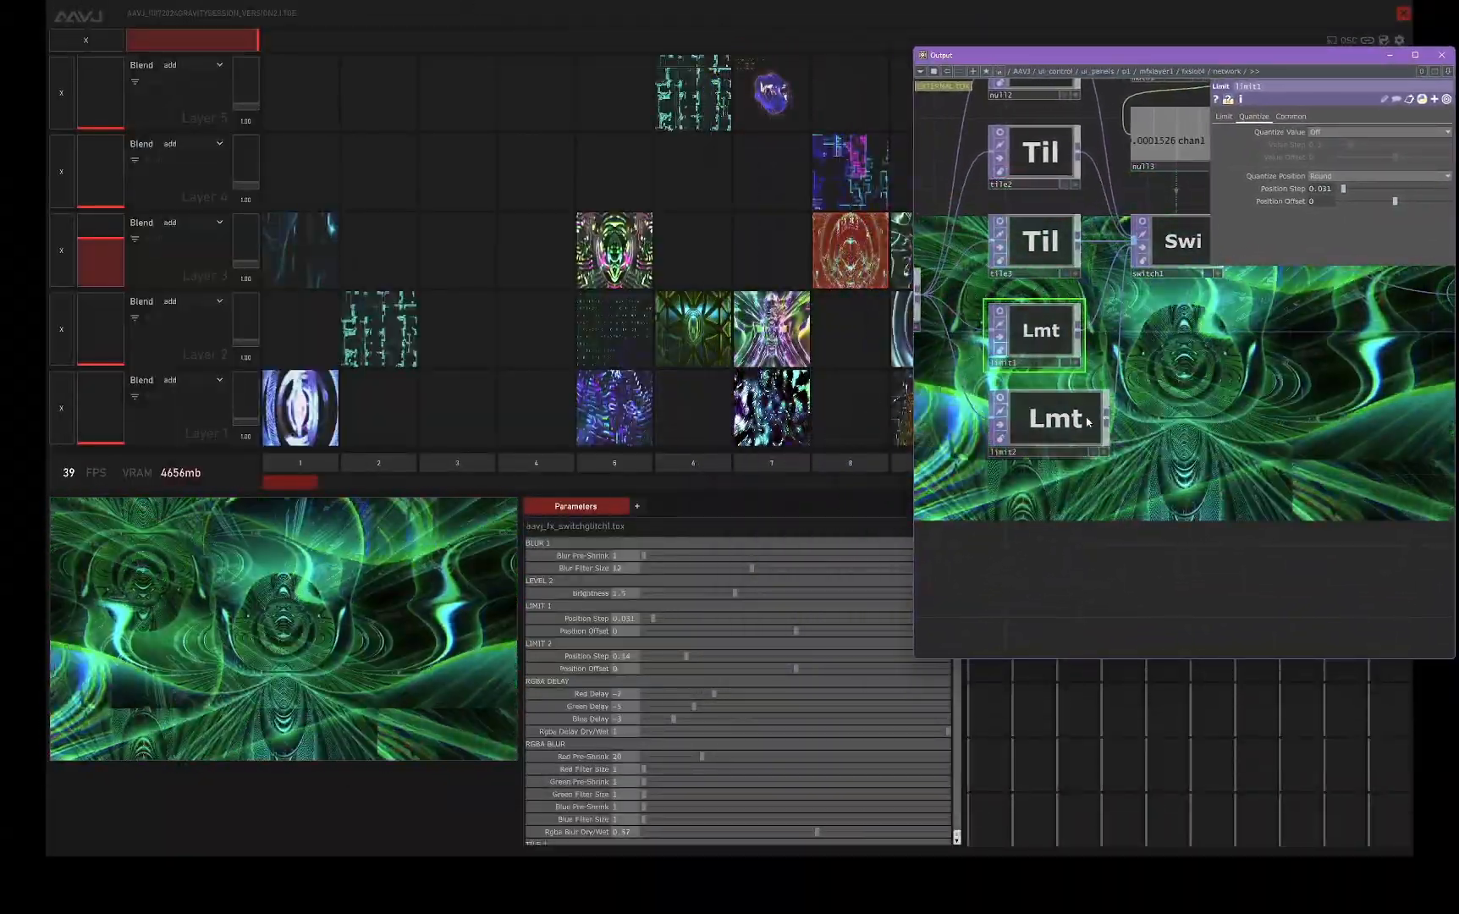
- Hide the output image backdrop behind the node network
drag(1219, 415, 1226, 527)
right_click(1226, 528)
mouse_move(1242, 479)
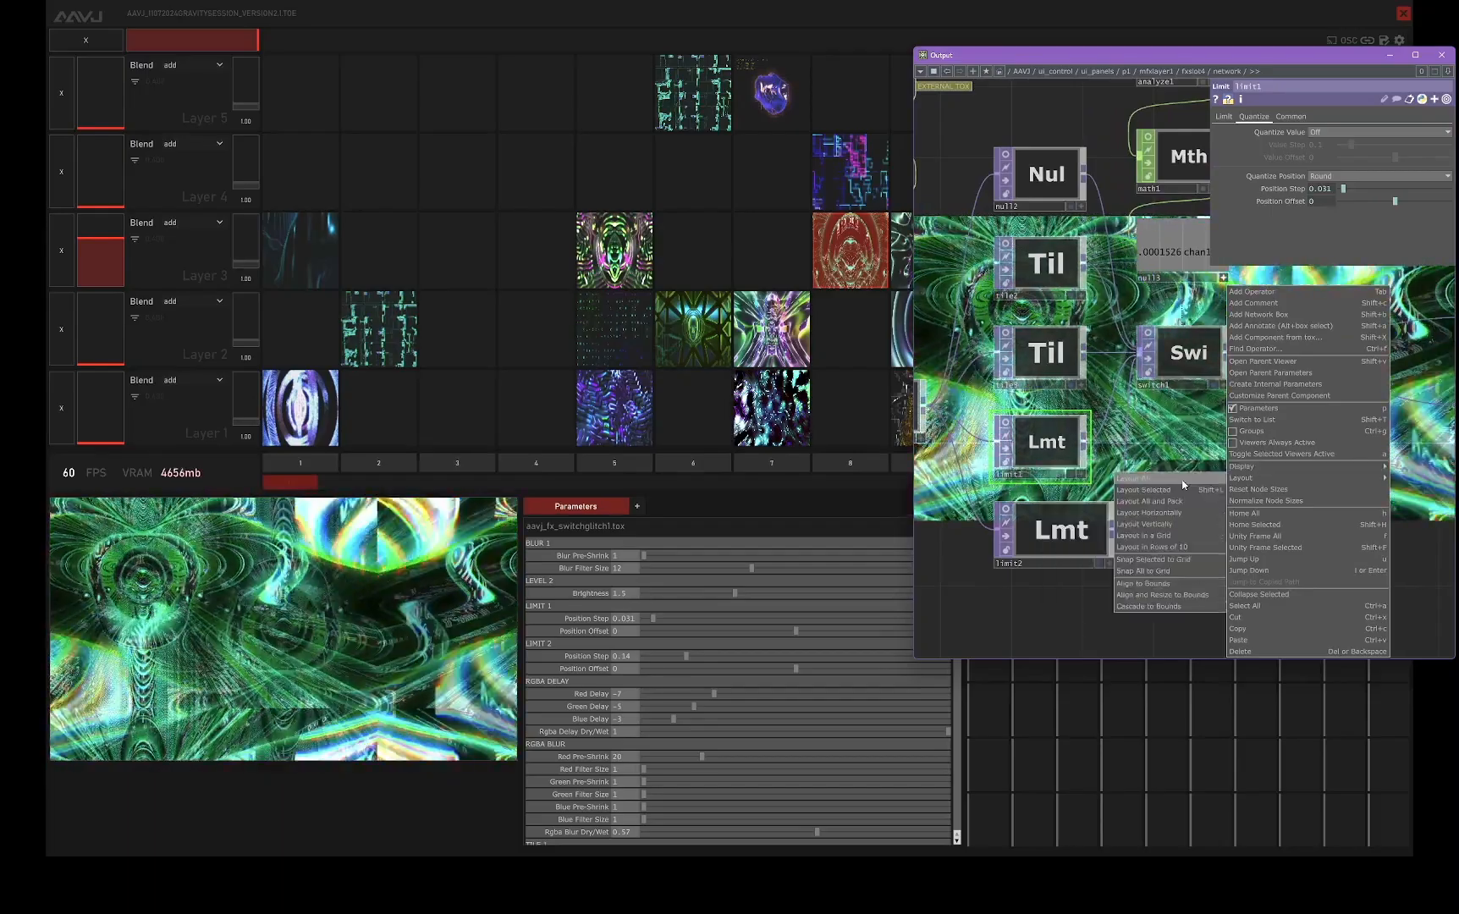
click(1100, 543)
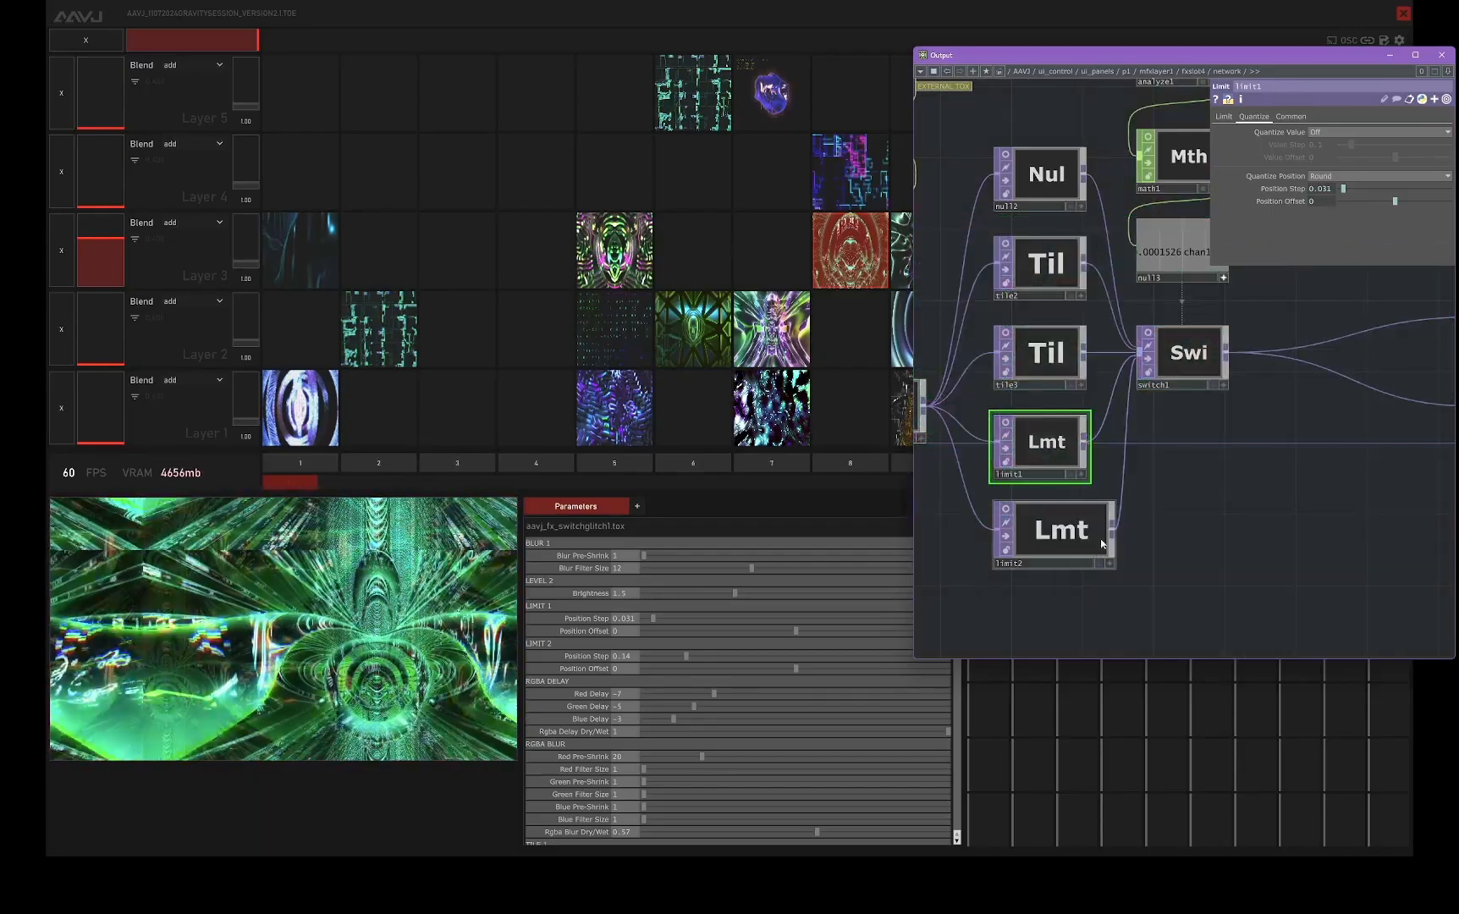
- Examine the node chain from select2 through the two switches to comp2, including the blur1 parameters
scroll(1129, 489, down, 4)
drag(1098, 597, 1221, 561)
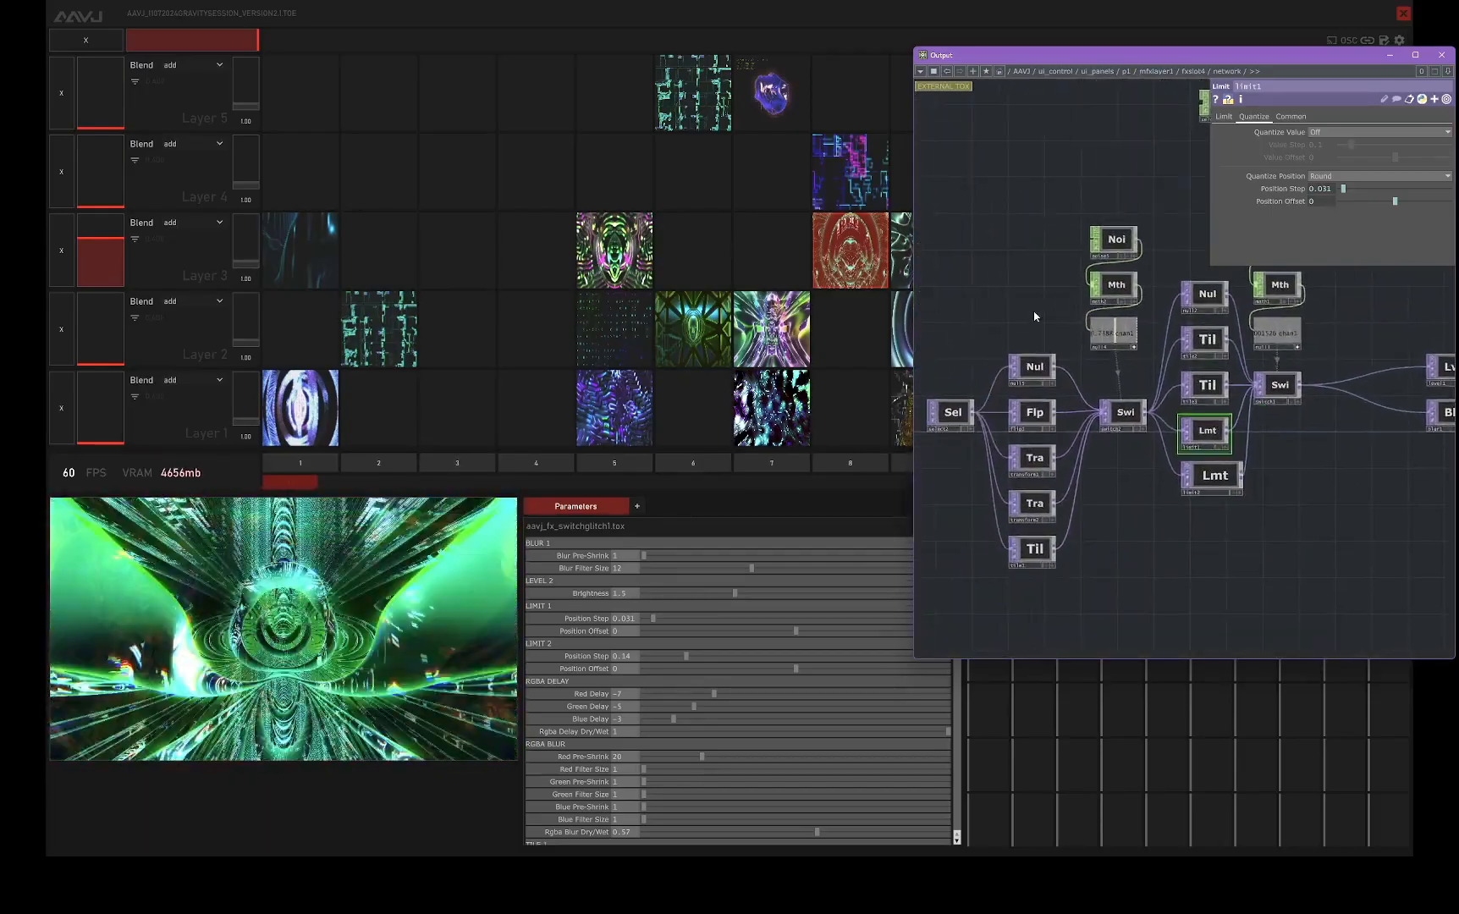
drag(1003, 268, 1040, 229)
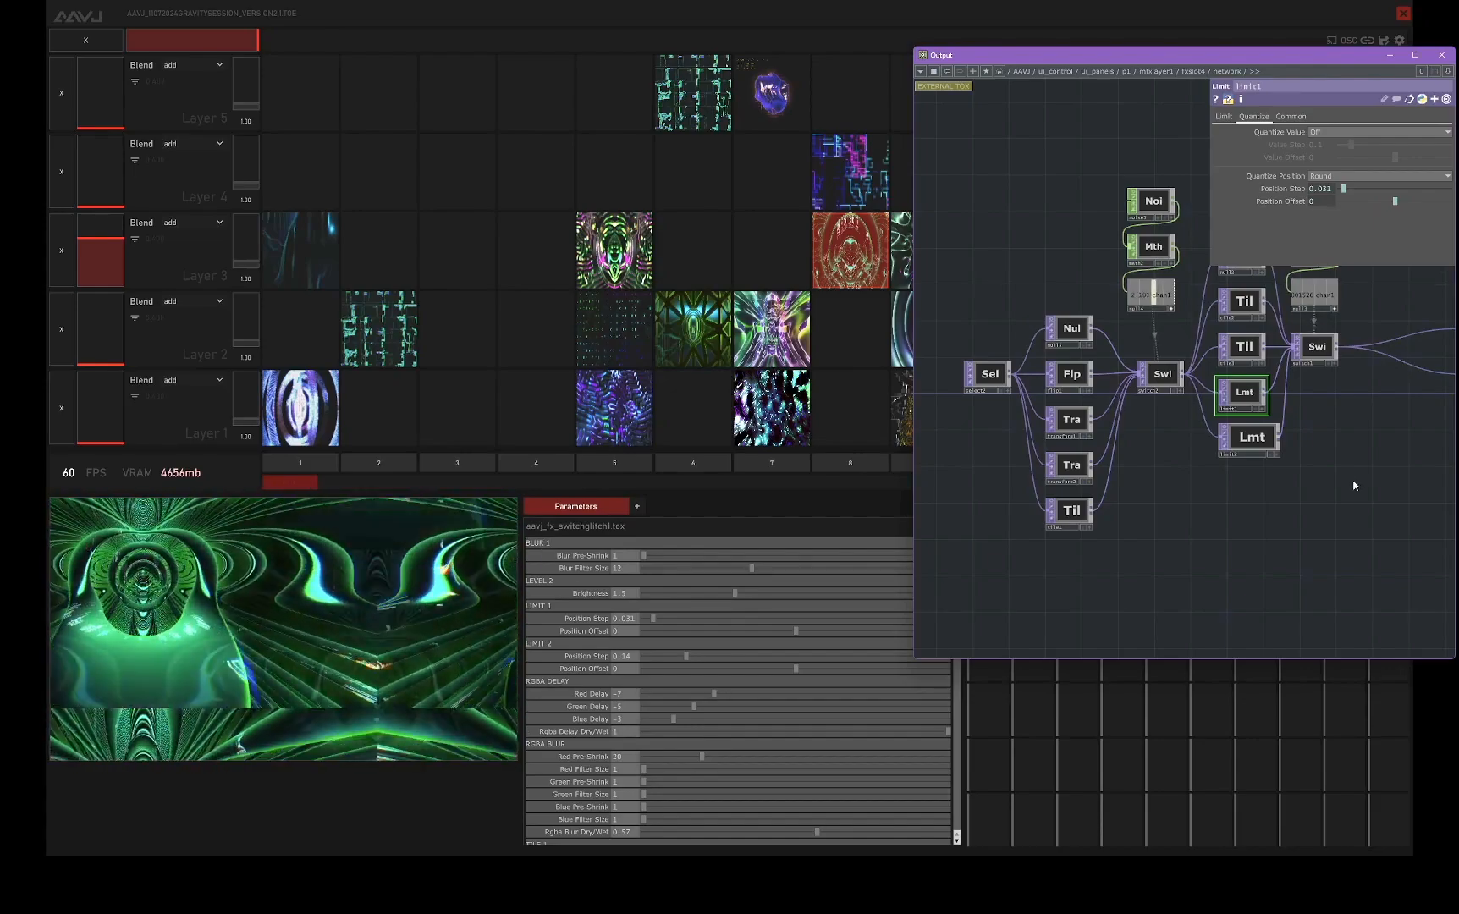
drag(1354, 486, 1031, 504)
drag(1260, 424, 1098, 442)
scroll(1005, 439, up, 5)
drag(1091, 515, 1207, 588)
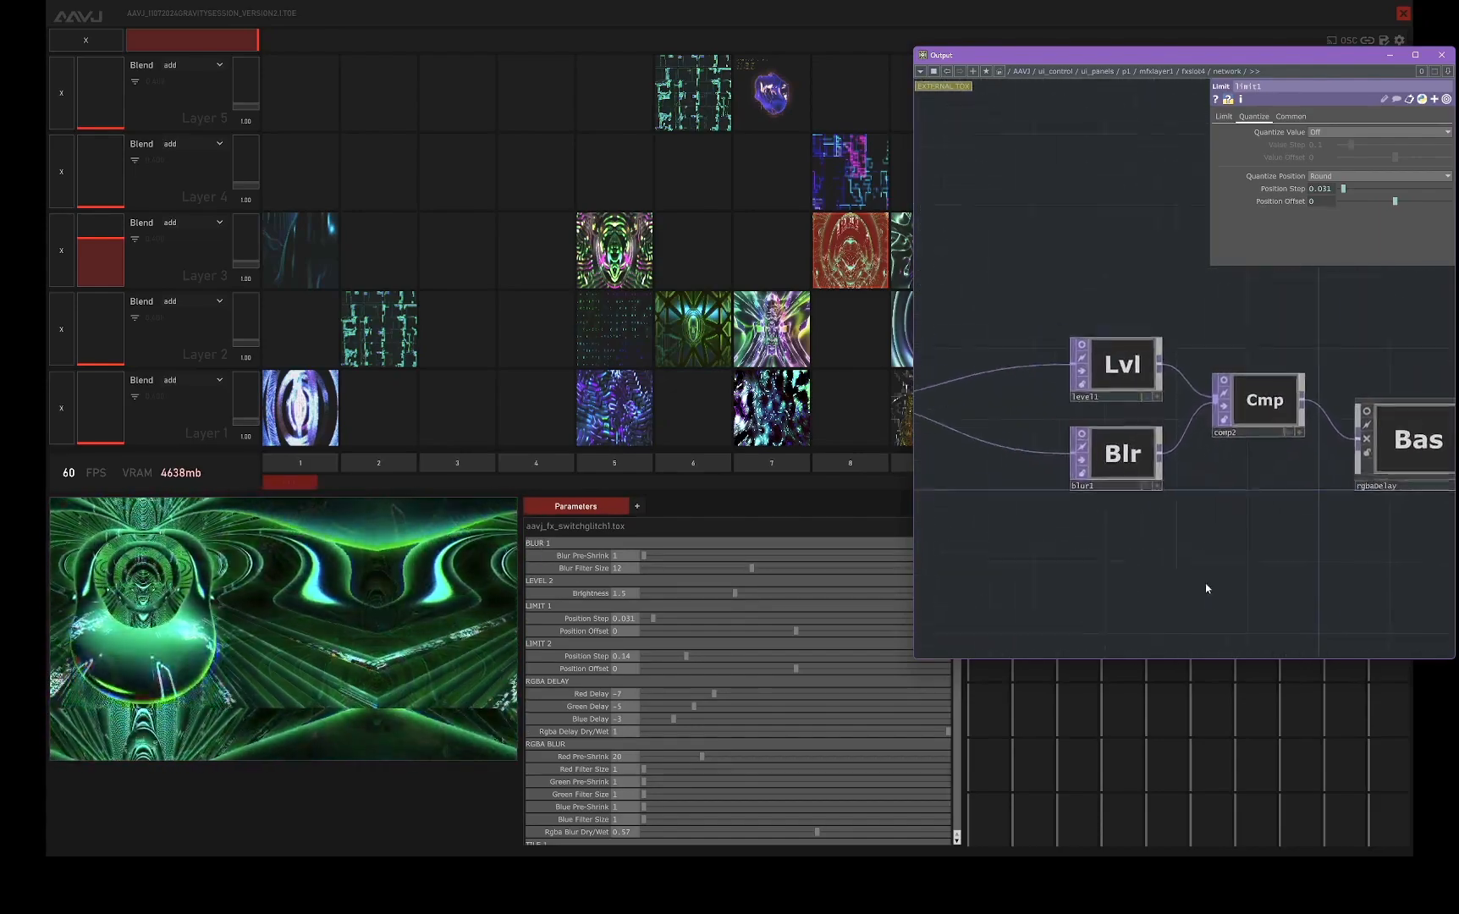
scroll(1176, 497, up, 2)
click(1176, 483)
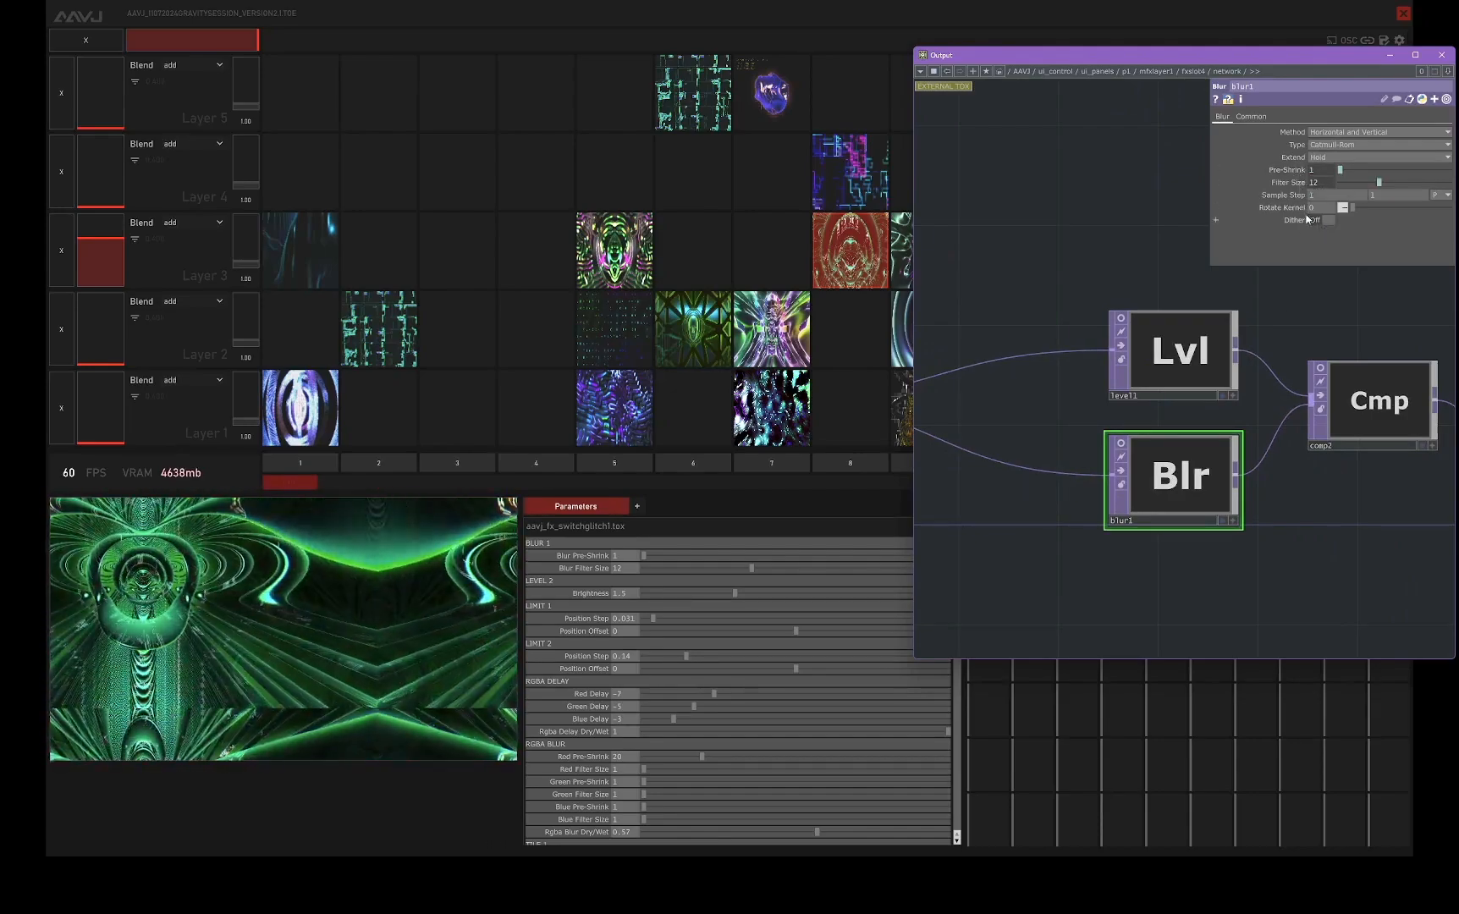
- Examine the RGBA delay and blur nodes and the Brightness 1 expression of the level2 node
scroll(1182, 589, down, 4)
drag(1339, 618, 953, 617)
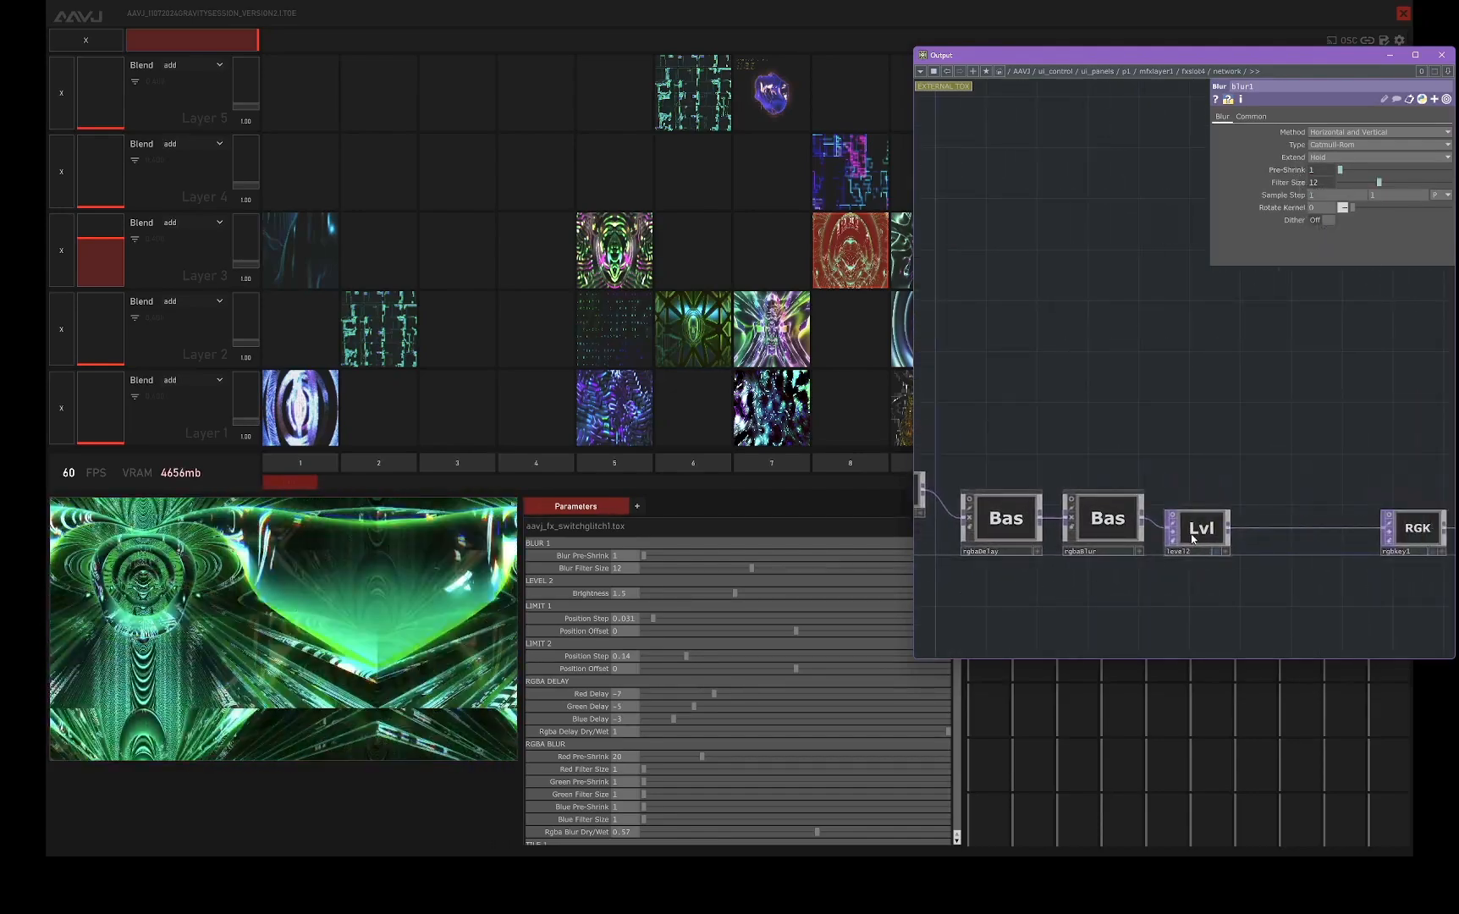
click(1193, 538)
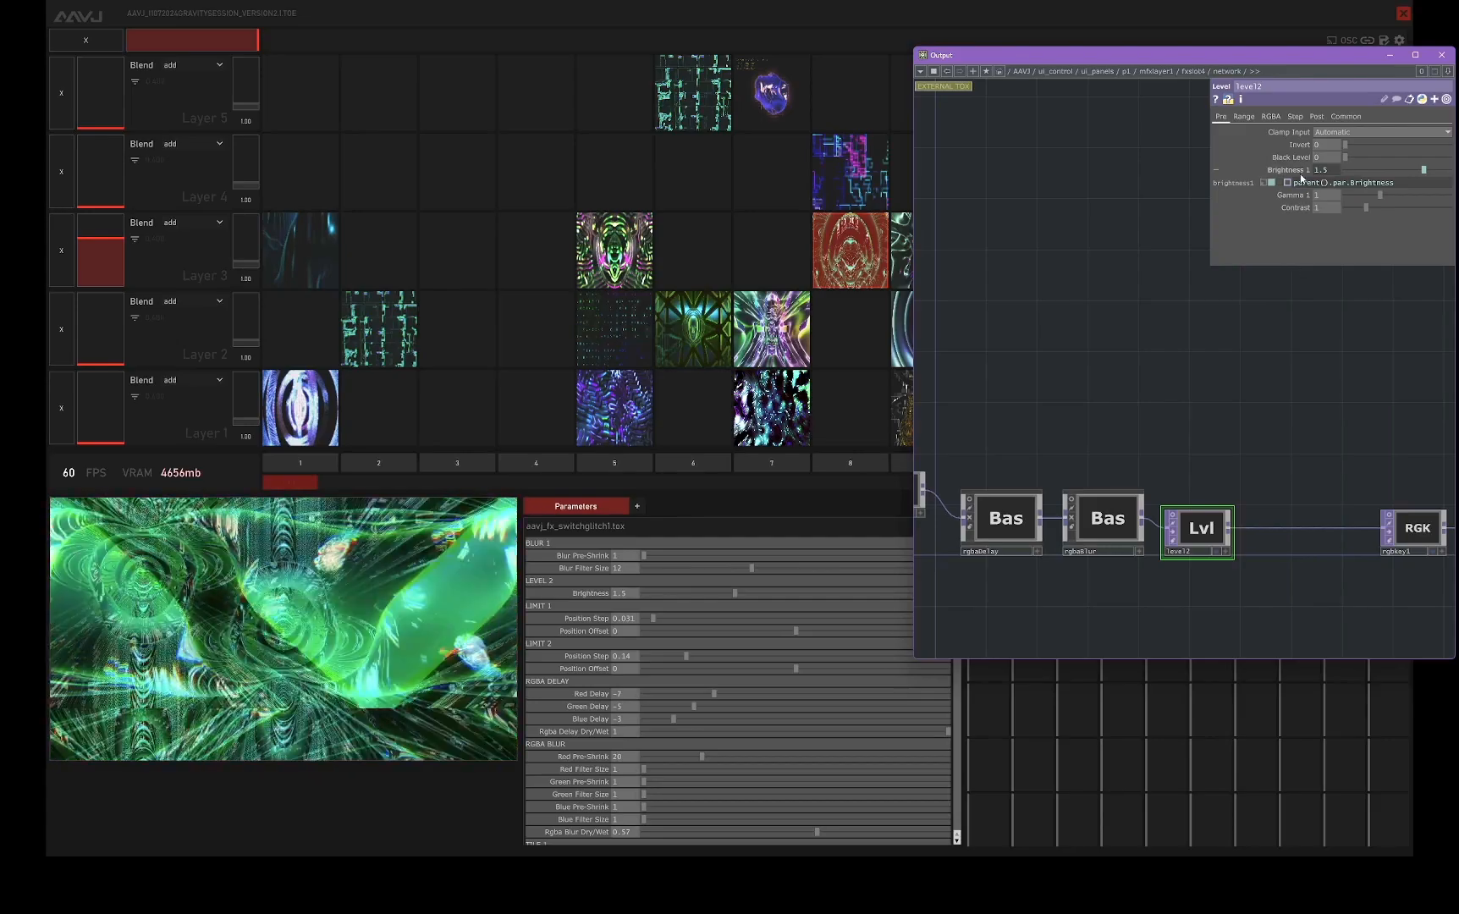
scroll(1103, 370, down, 3)
drag(931, 540, 1376, 427)
drag(1233, 590, 1292, 571)
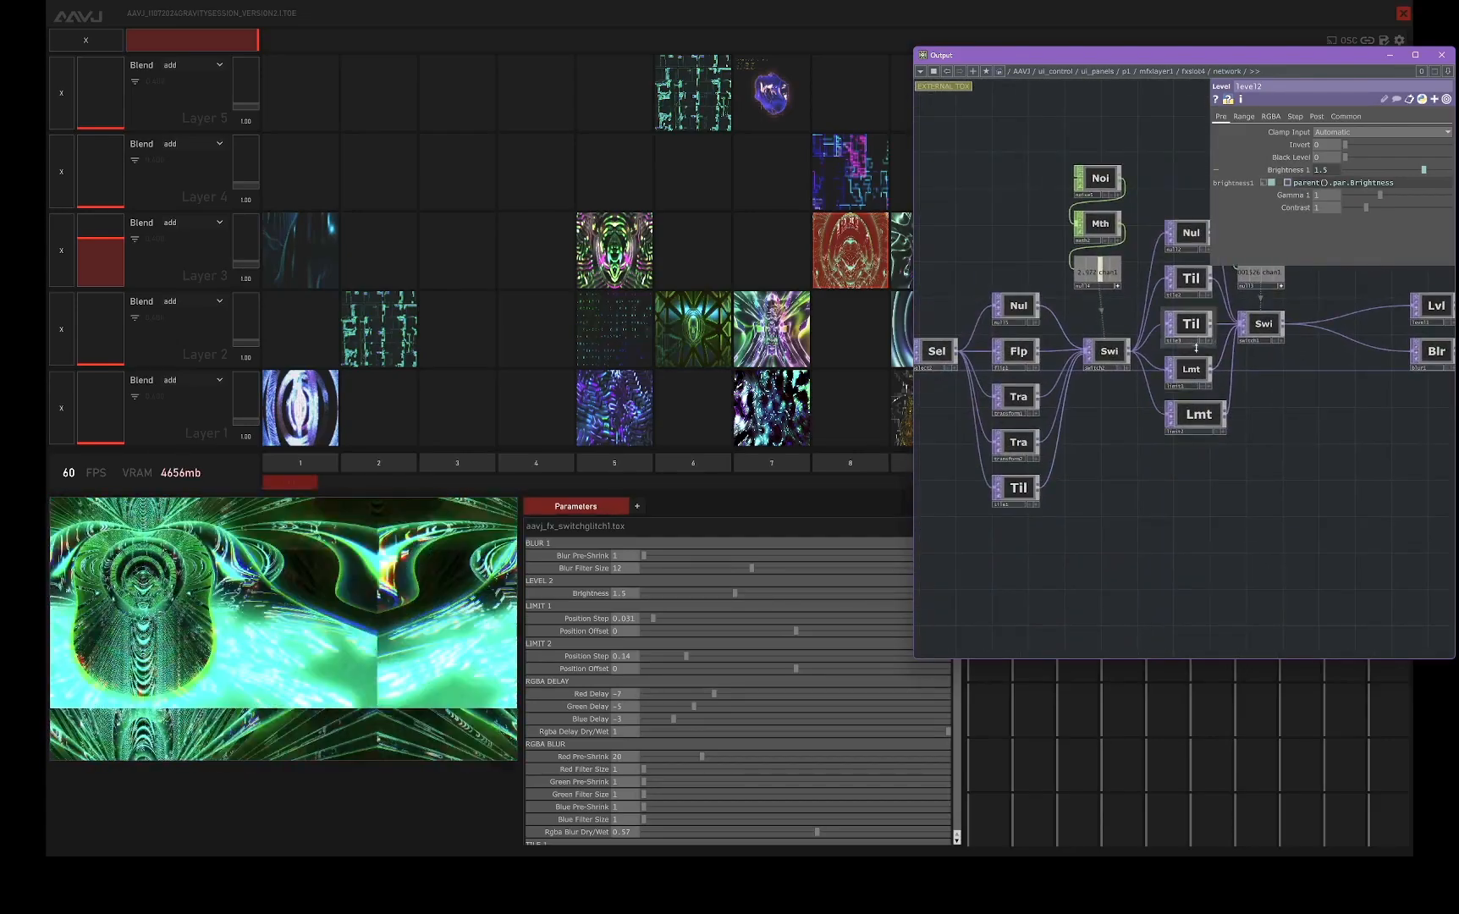
- Check limit1's quantize settings and preview the limit1 and limit2 outputs briefly in their node viewers
click(1192, 369)
scroll(1205, 368, up, 4)
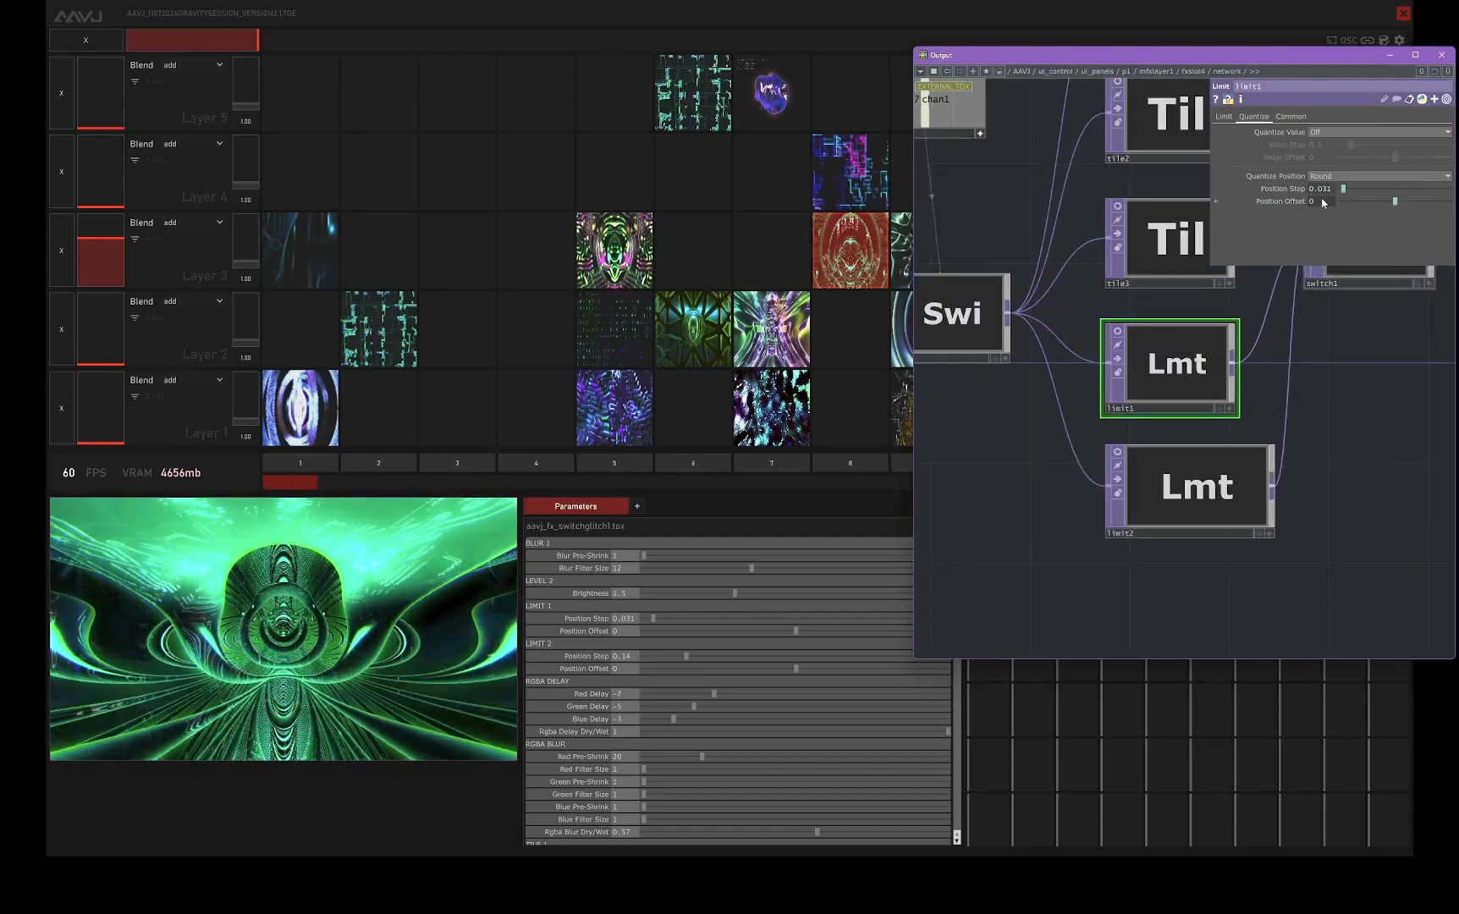
click(1117, 333)
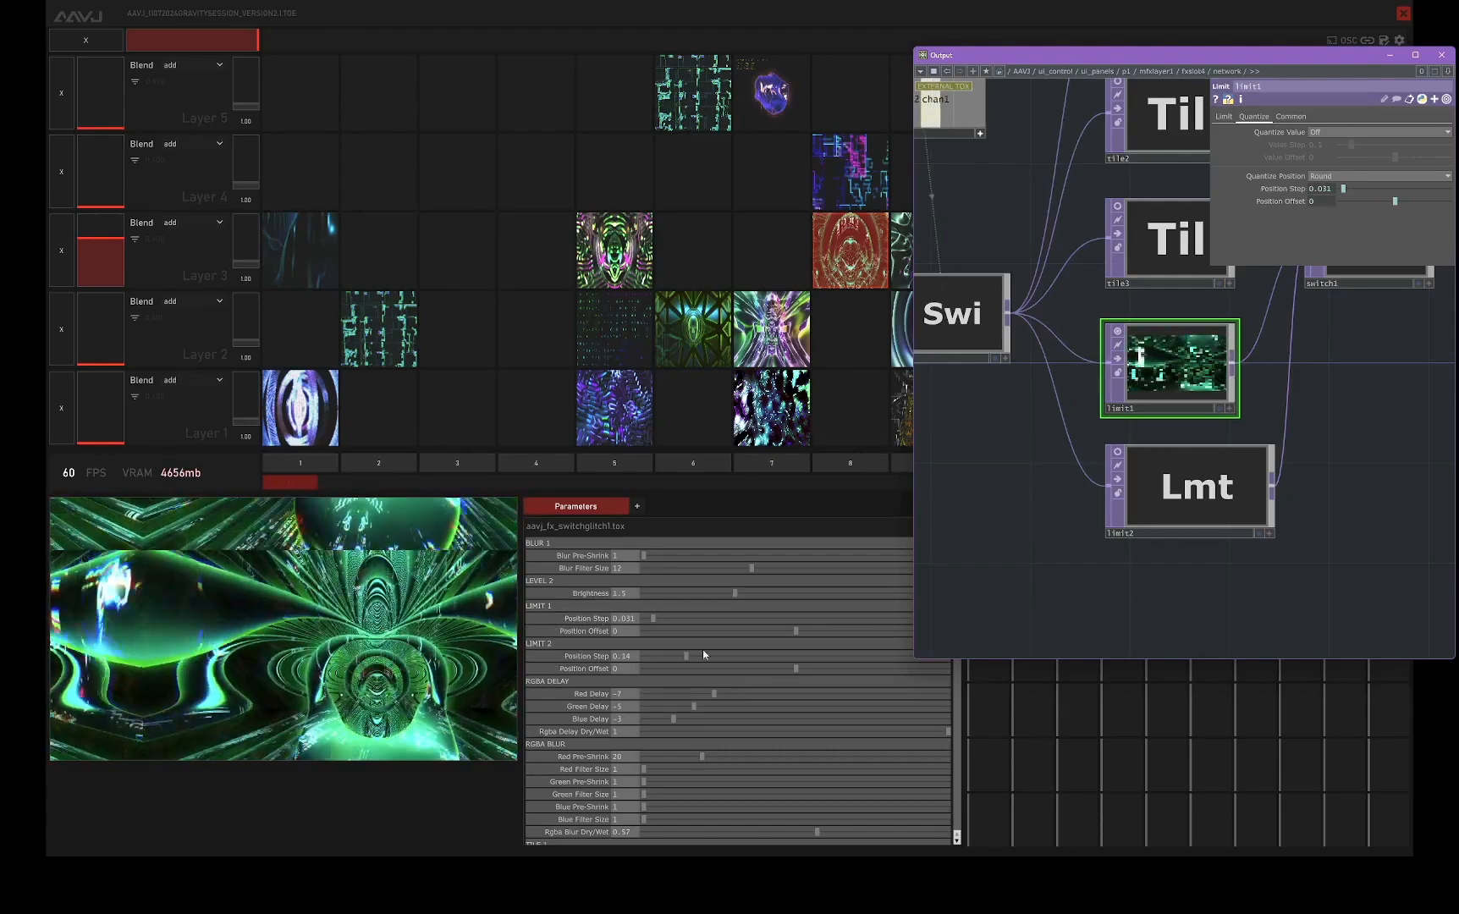
click(1118, 453)
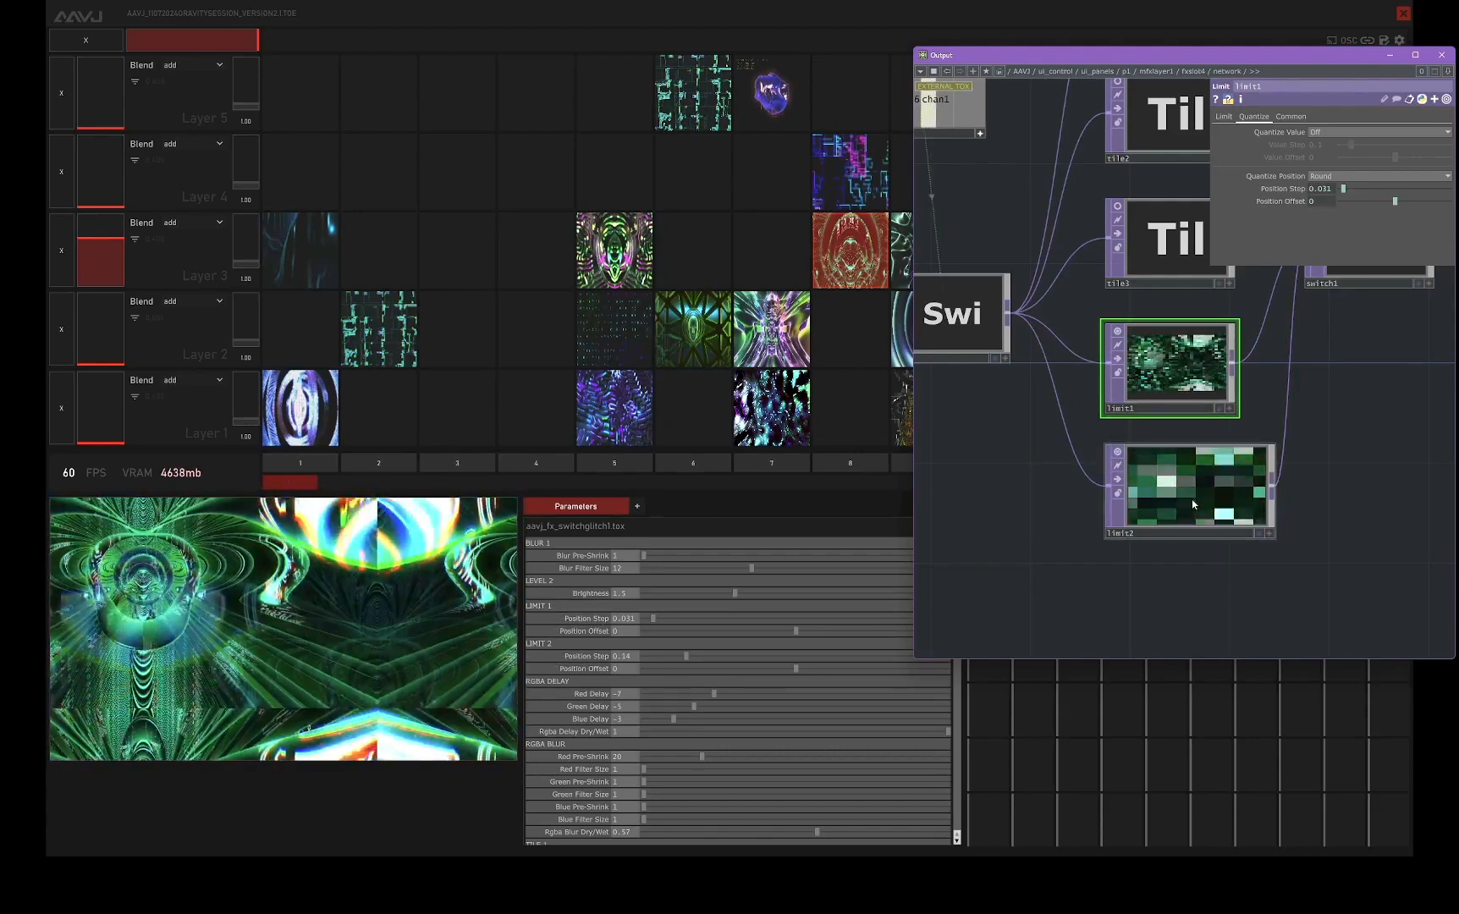
click(1118, 452)
click(1117, 331)
- Review the effect's exposed Limit, RGBA Delay, RGBA Blur and Tile parameters
scroll(681, 637, down, 2)
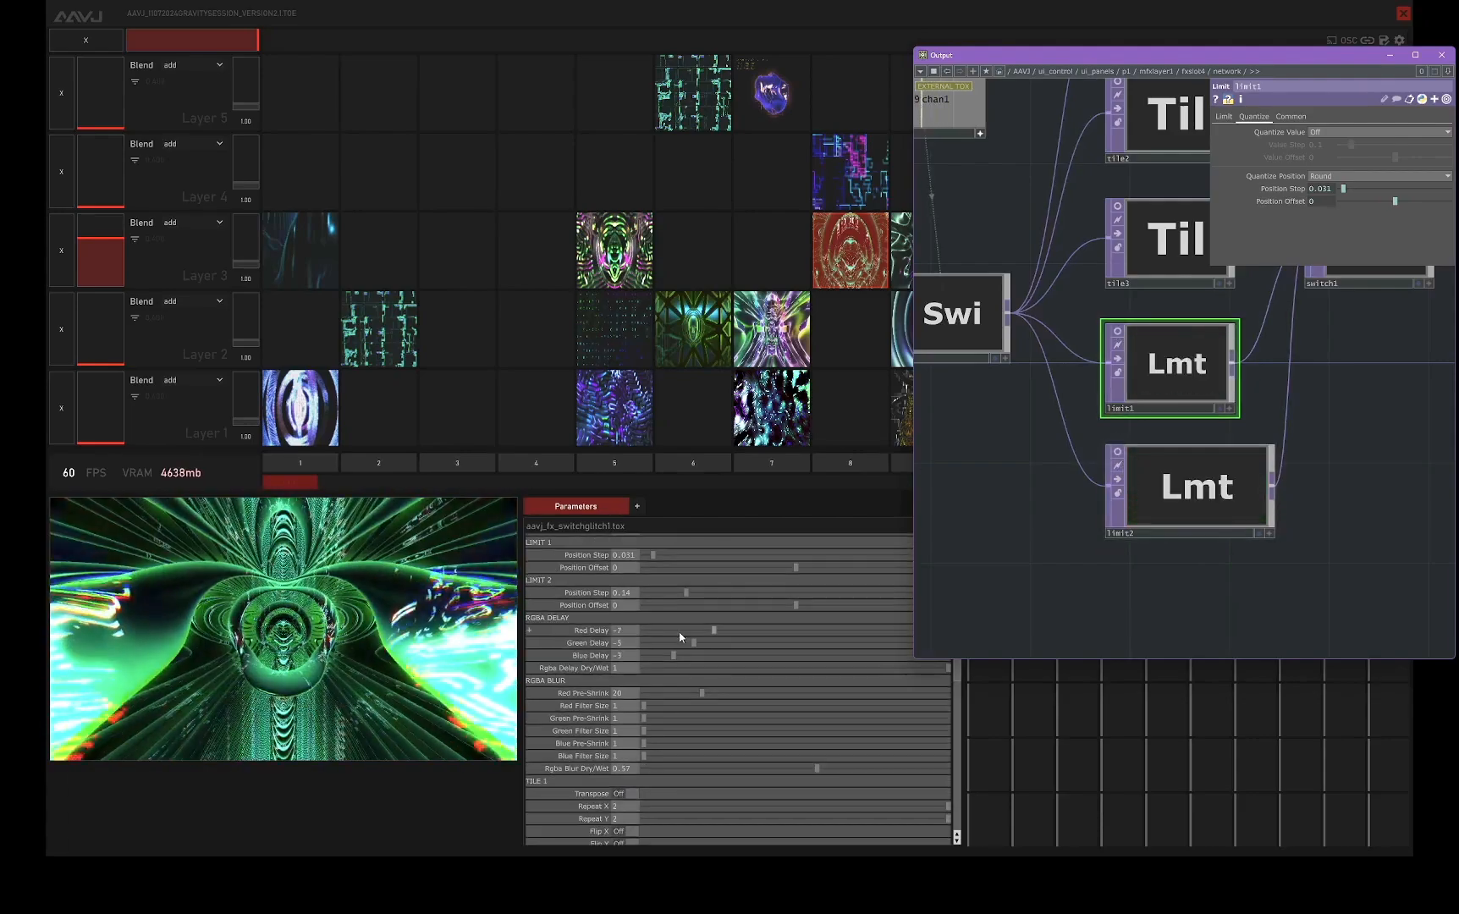
scroll(683, 643, down, 2)
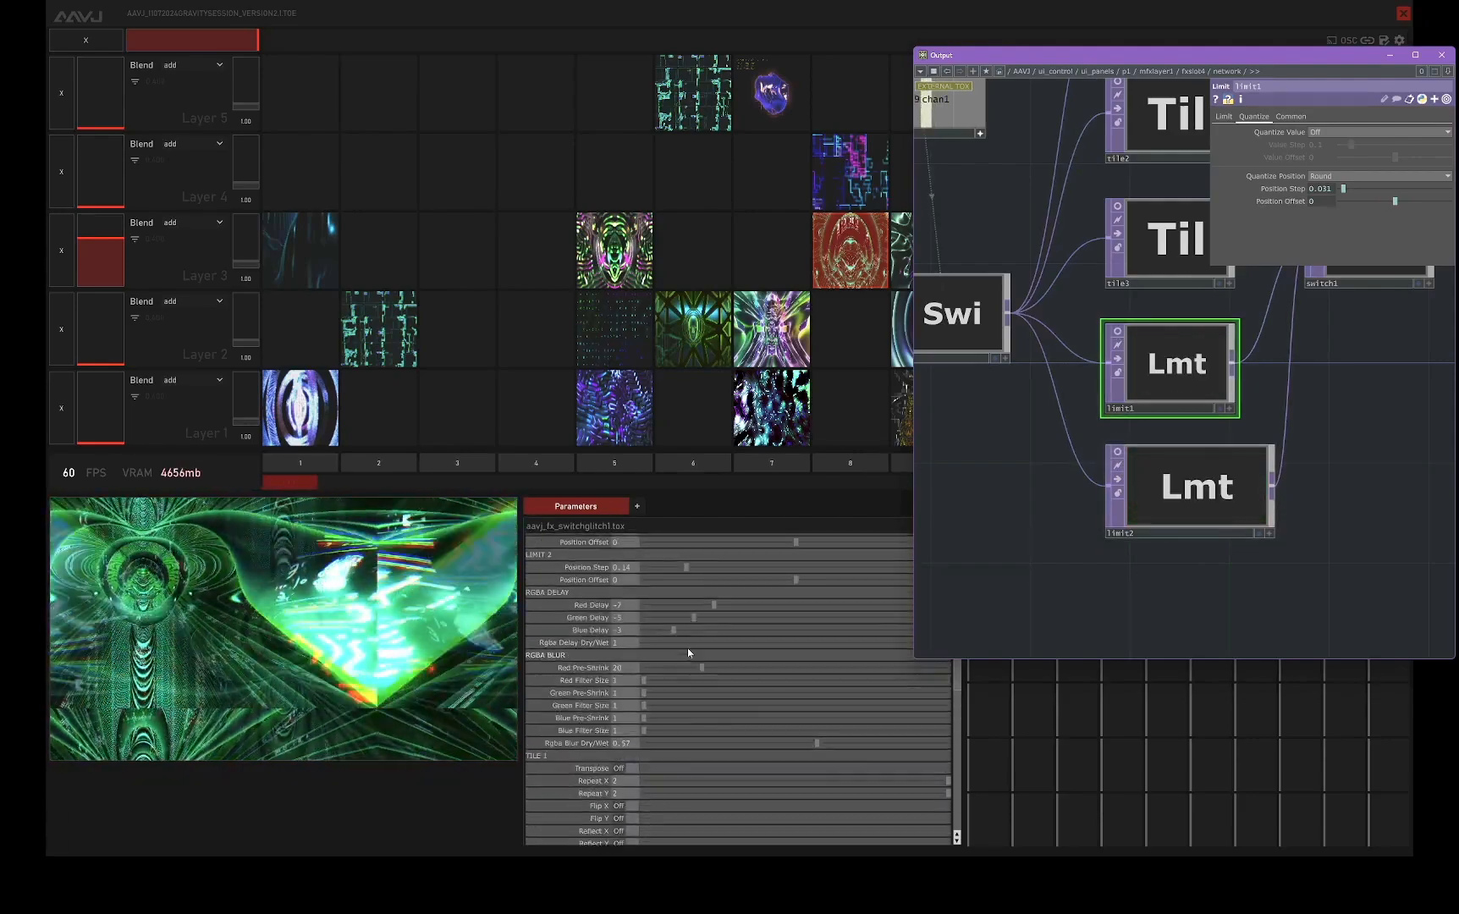
scroll(688, 652, up, 5)
- Preview the outputs of flip1, transform1, transform2 and tile1 feeding switch2, and turn their viewers back off
scroll(1089, 519, down, 4)
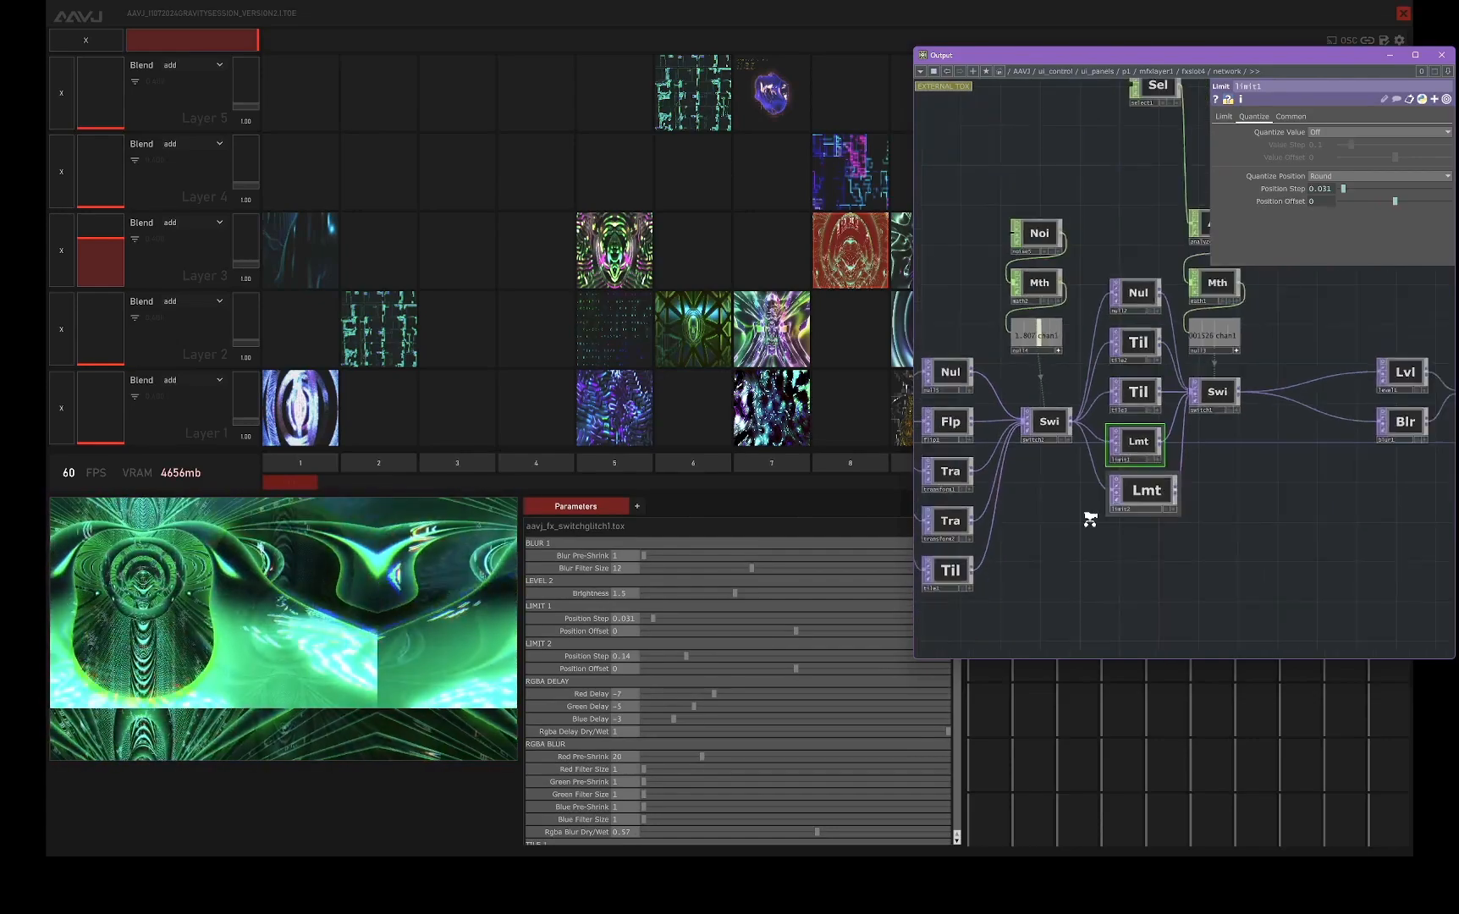
scroll(1090, 520, down, 6)
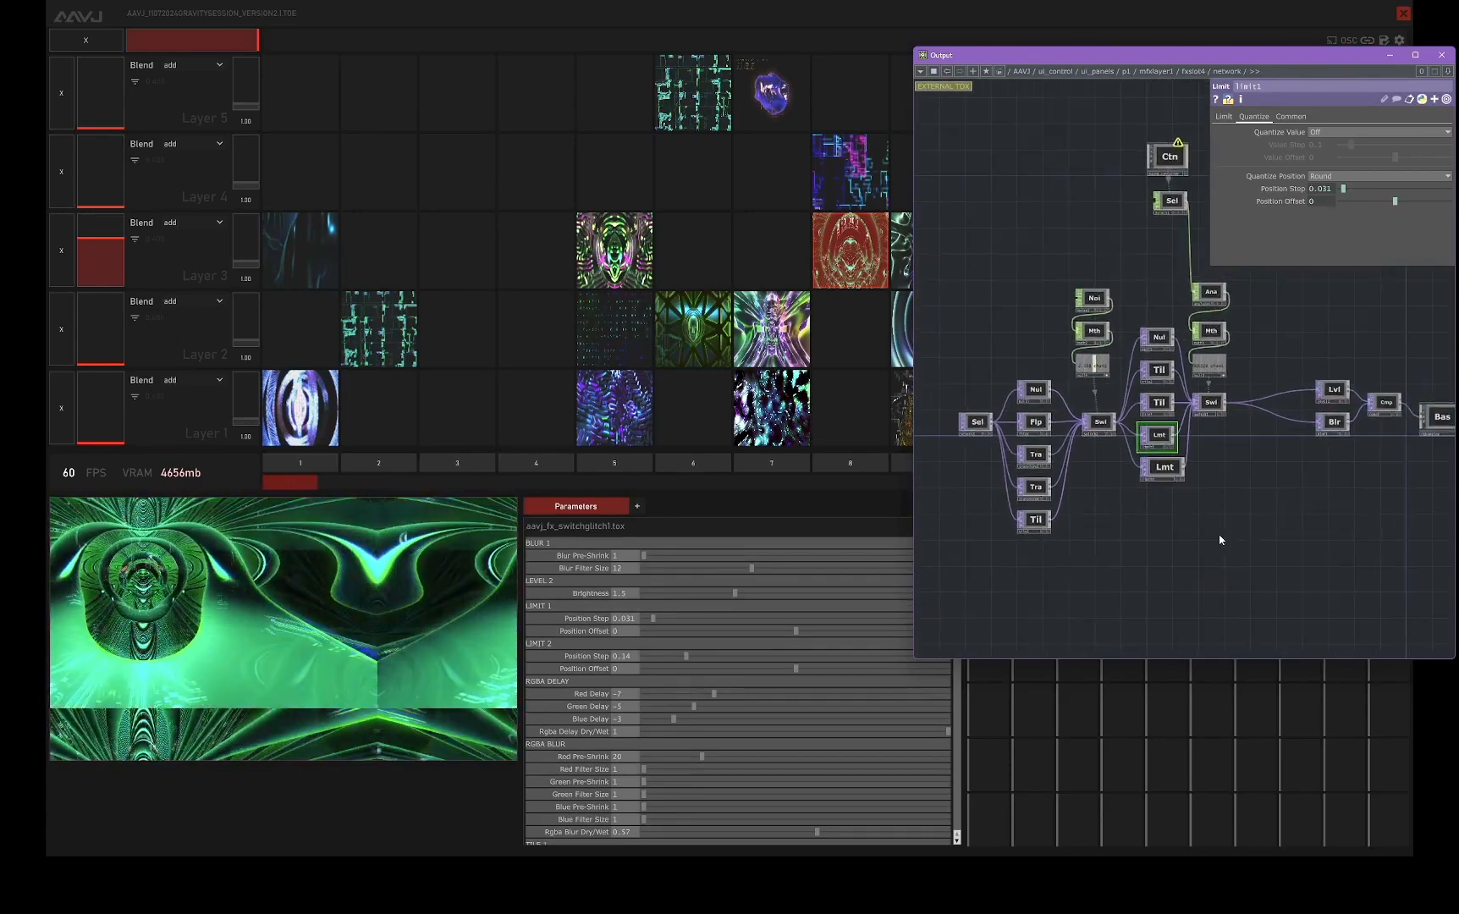
drag(1219, 536, 1189, 542)
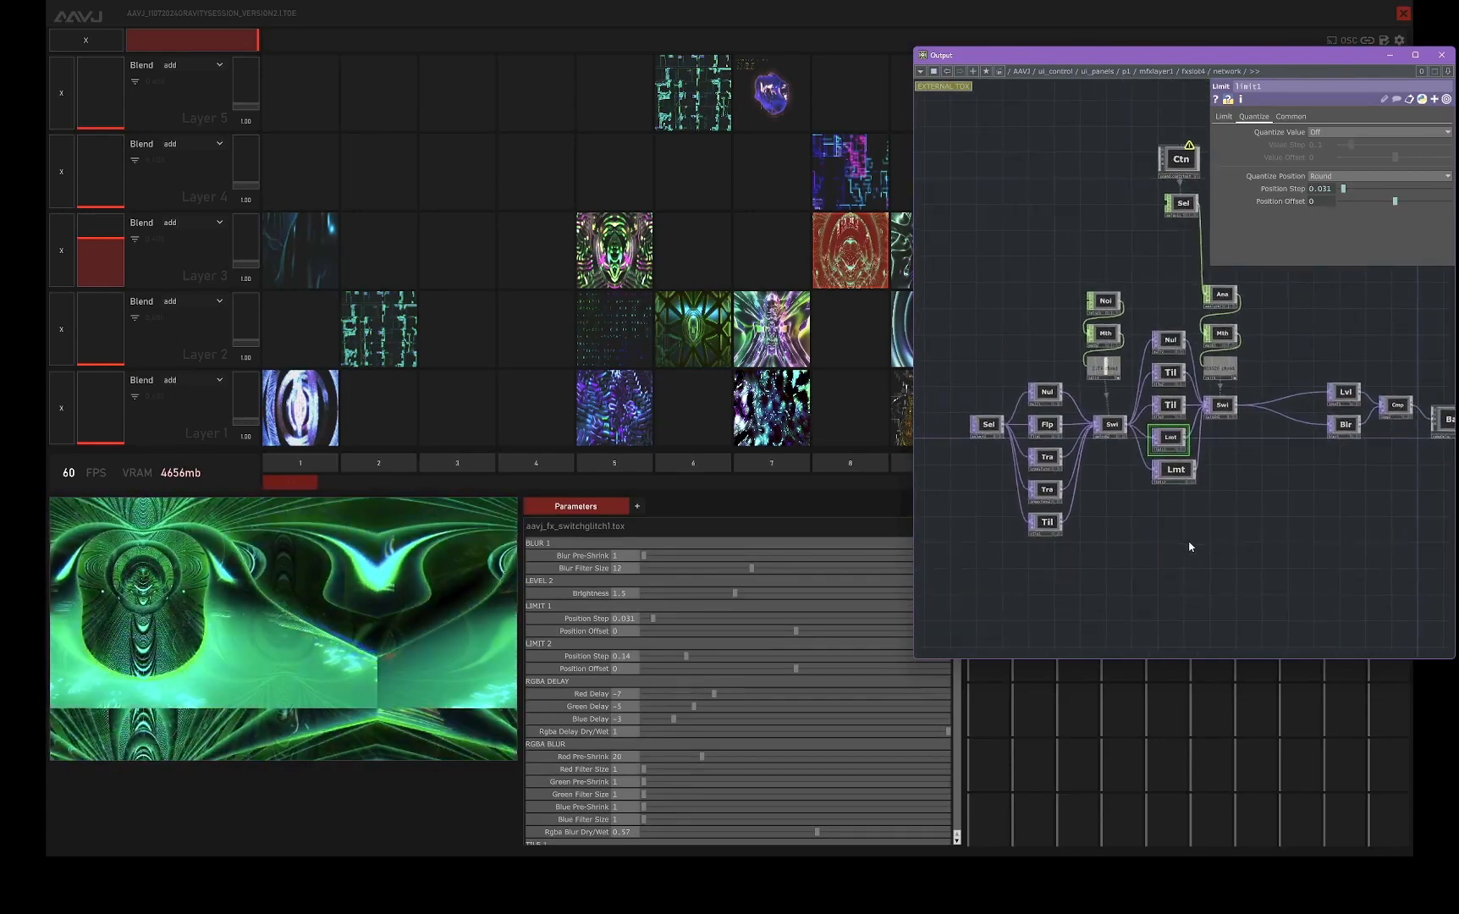
scroll(1149, 538, up, 6)
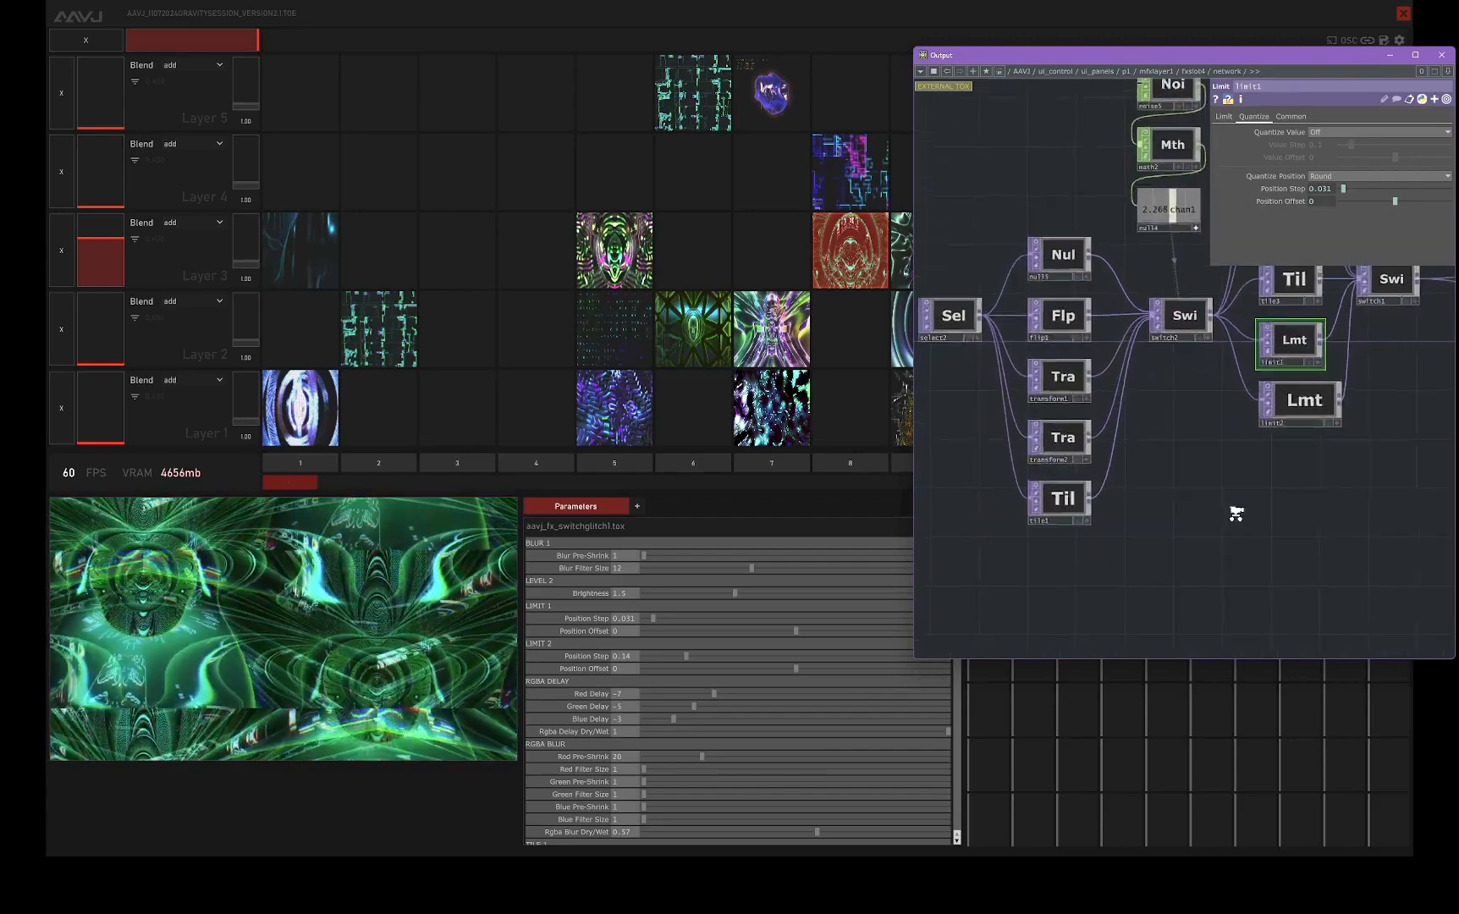
scroll(1236, 514, up, 1)
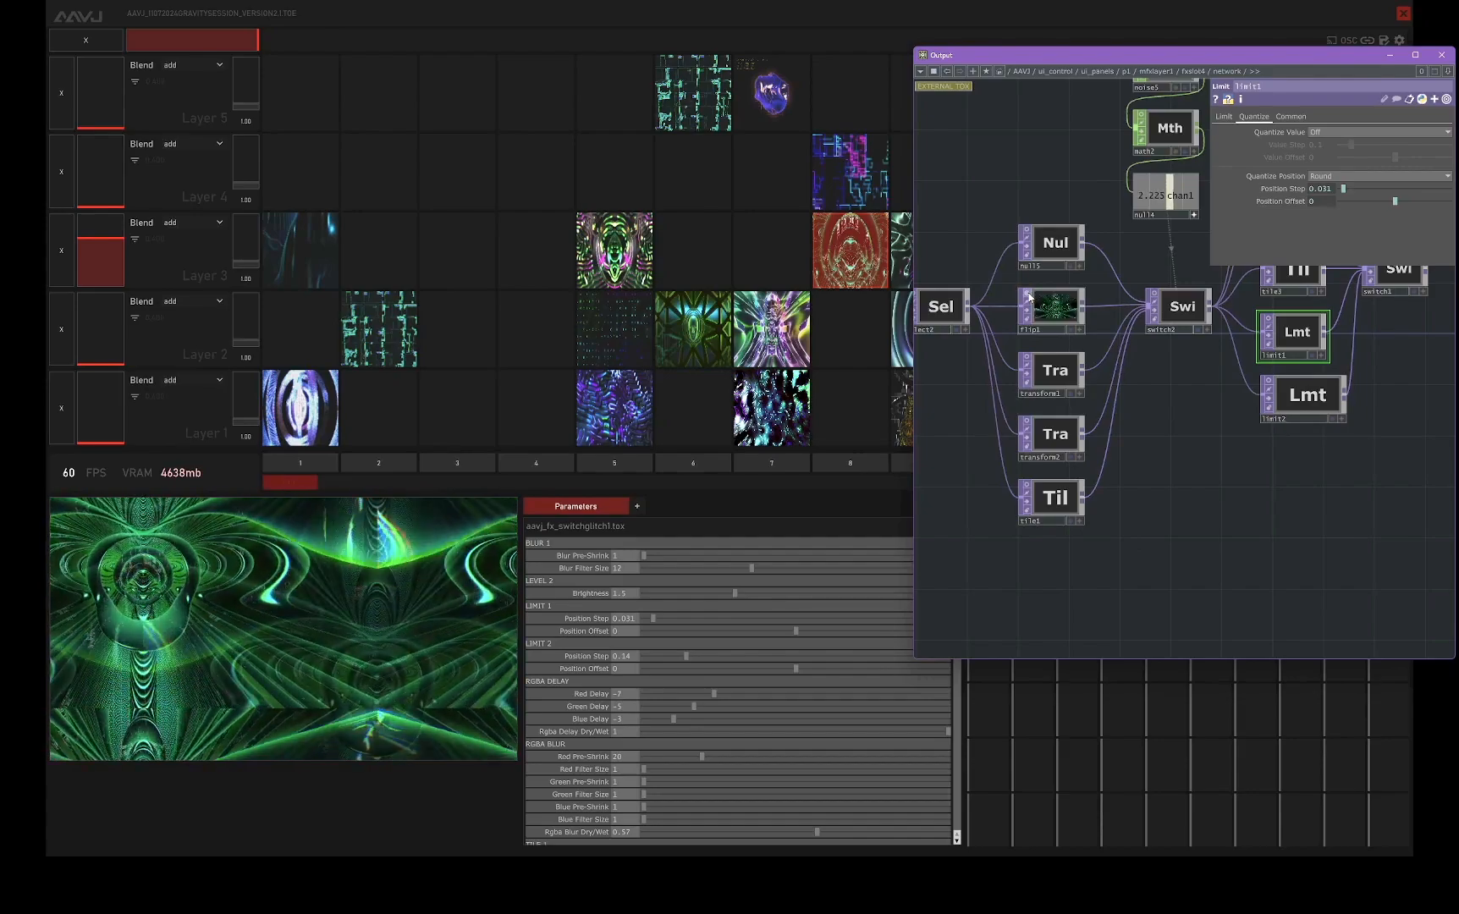
scroll(1030, 296, up, 2)
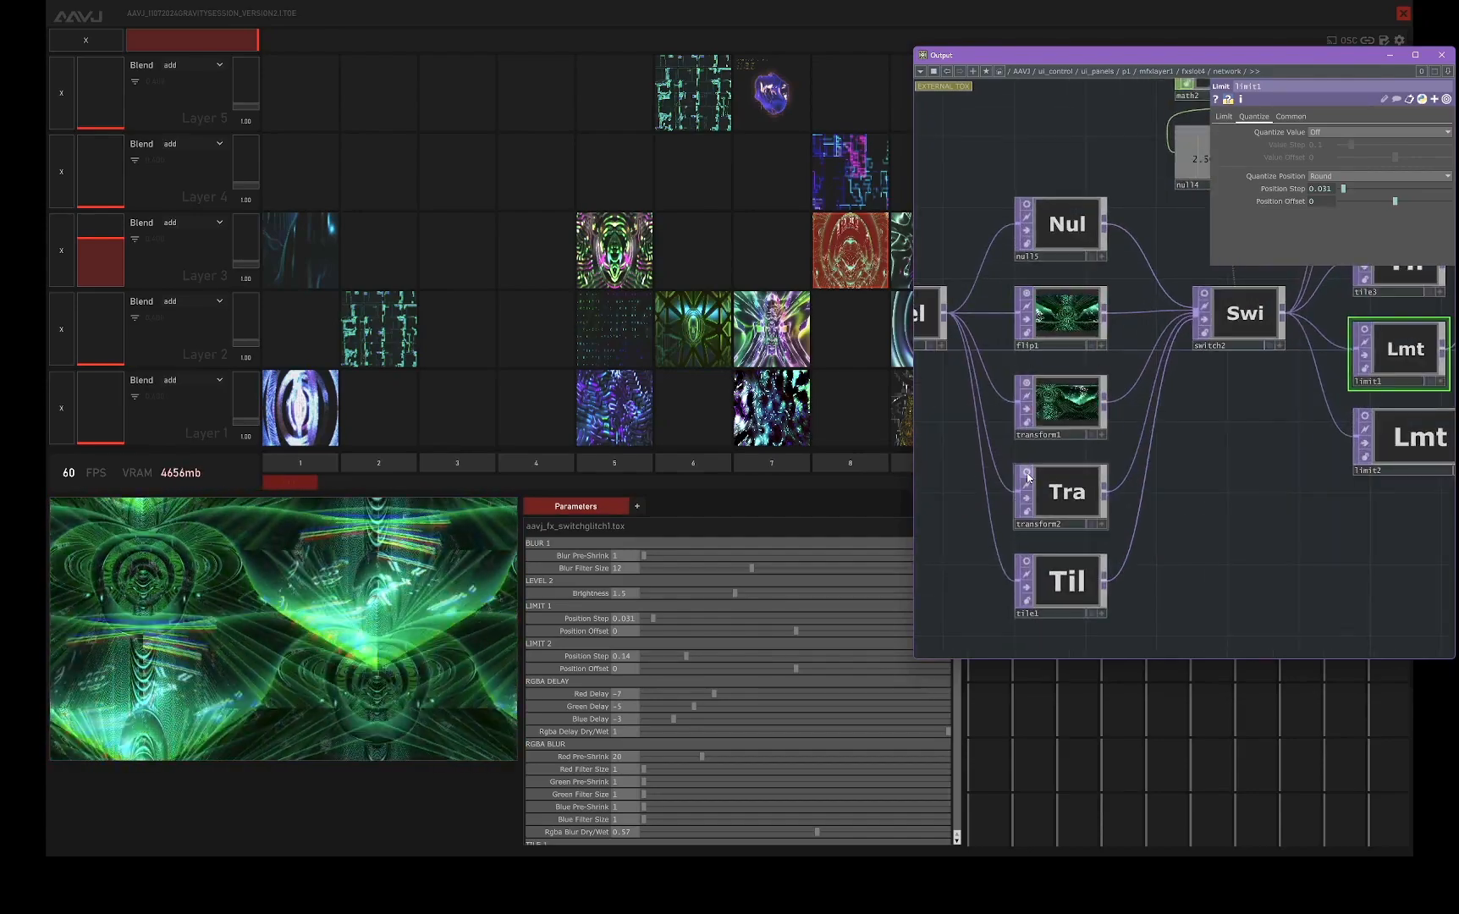
scroll(1137, 513, up, 4)
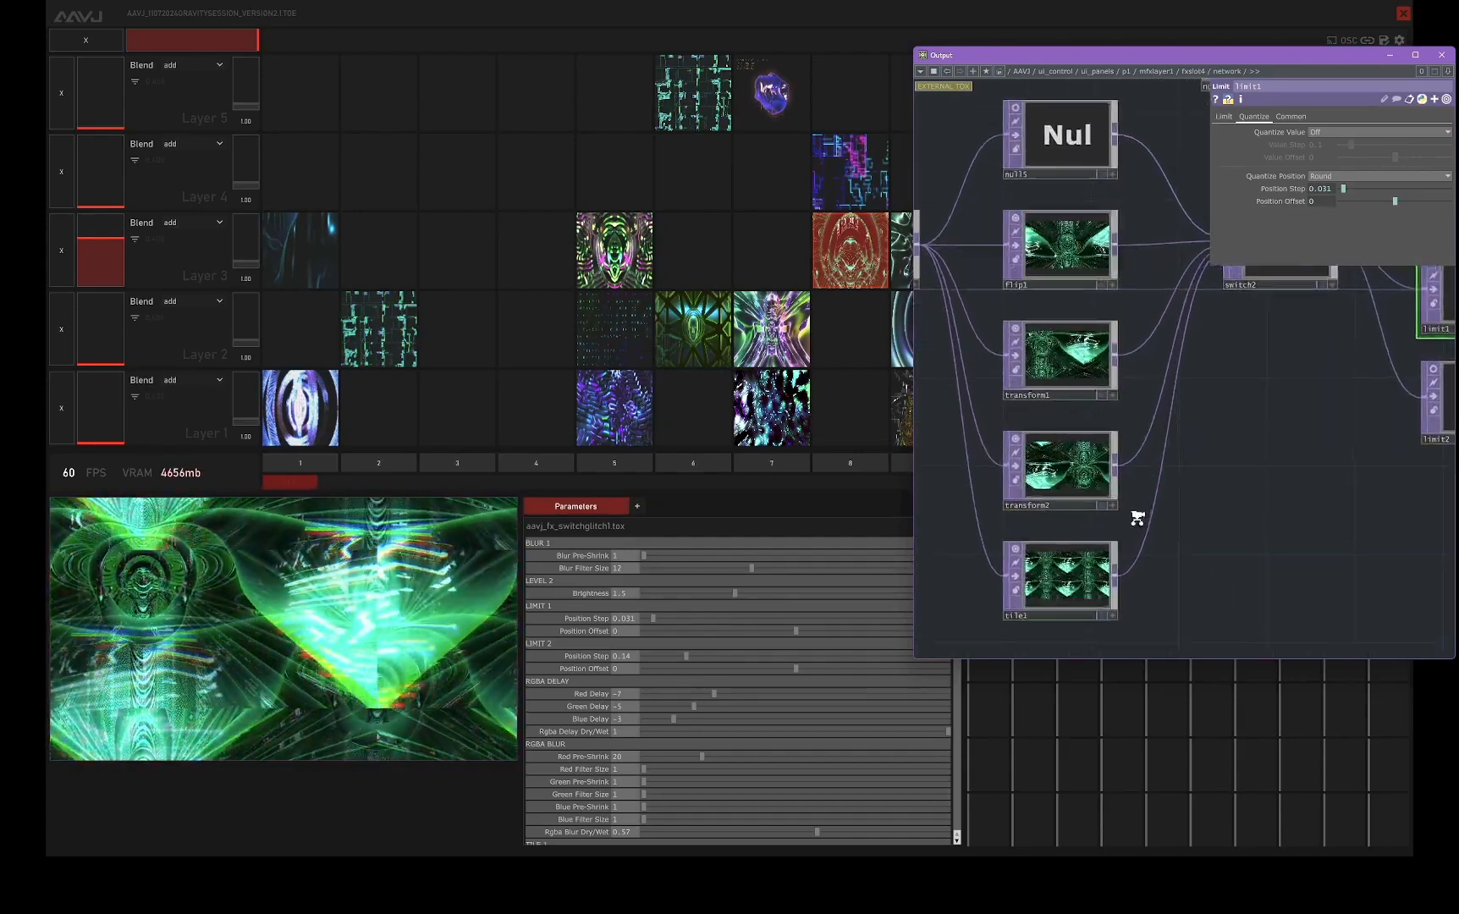
scroll(1225, 398, down, 5)
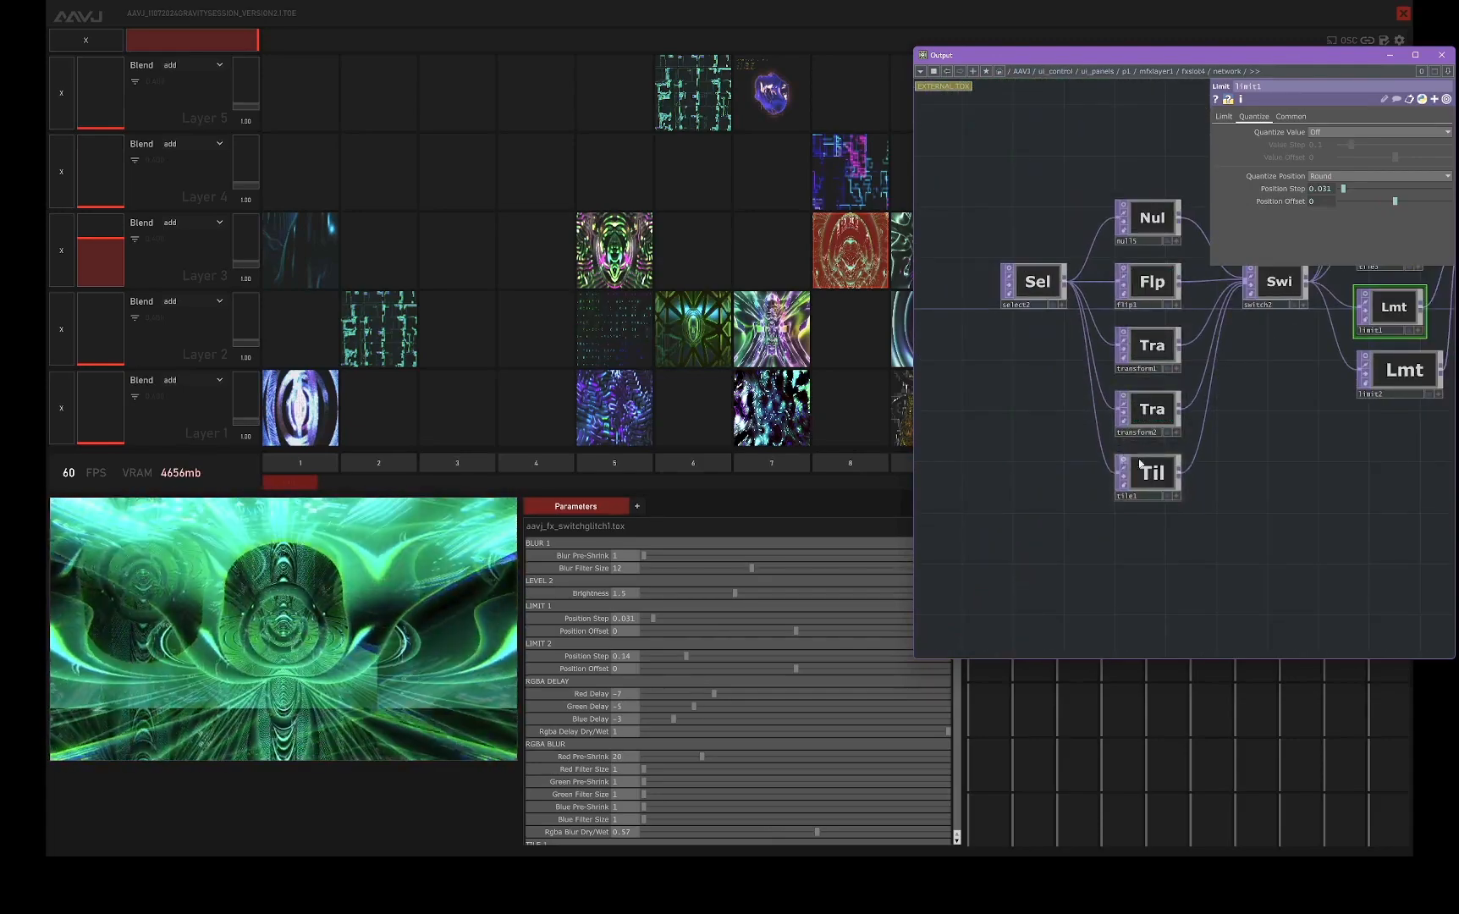
- Turn on the node viewers of null2, tile2, tile3, limit1 and limit2 feeding switch1
drag(1163, 450, 943, 527)
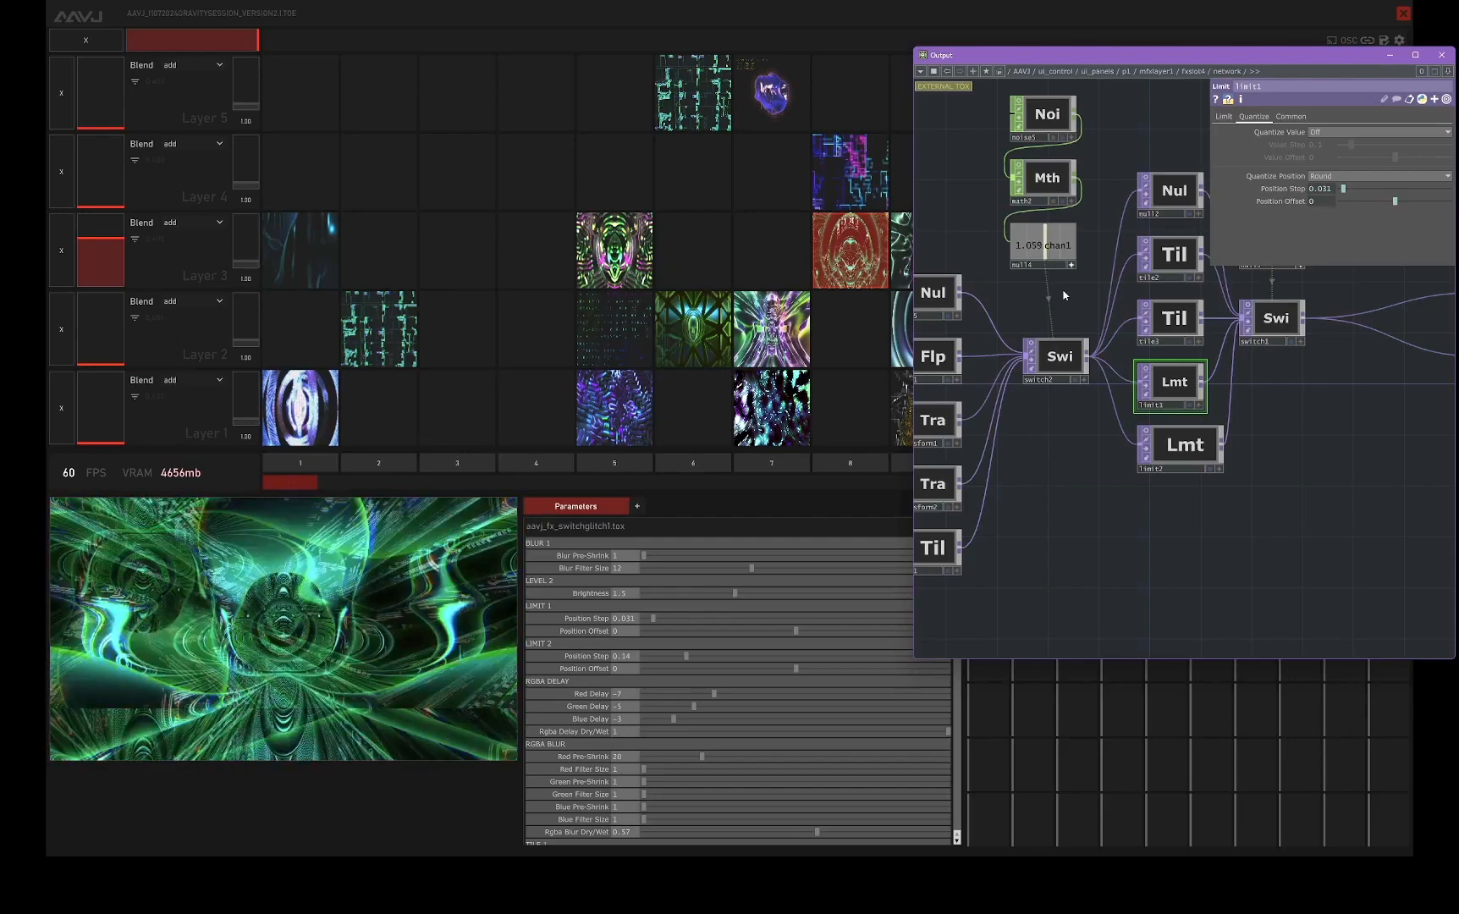
drag(1287, 433, 1162, 443)
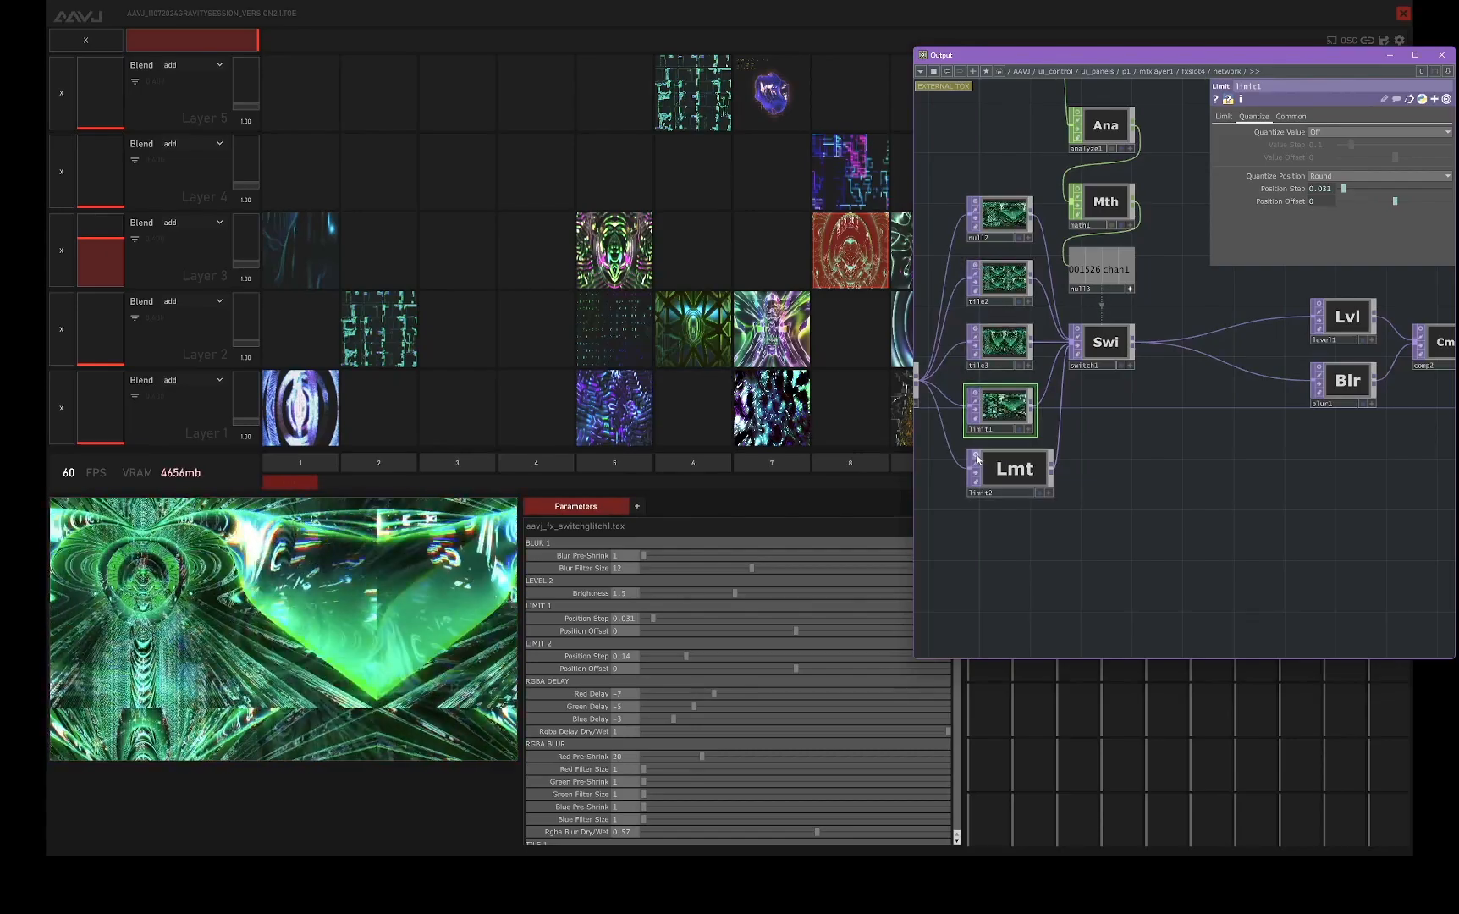
scroll(977, 460, up, 5)
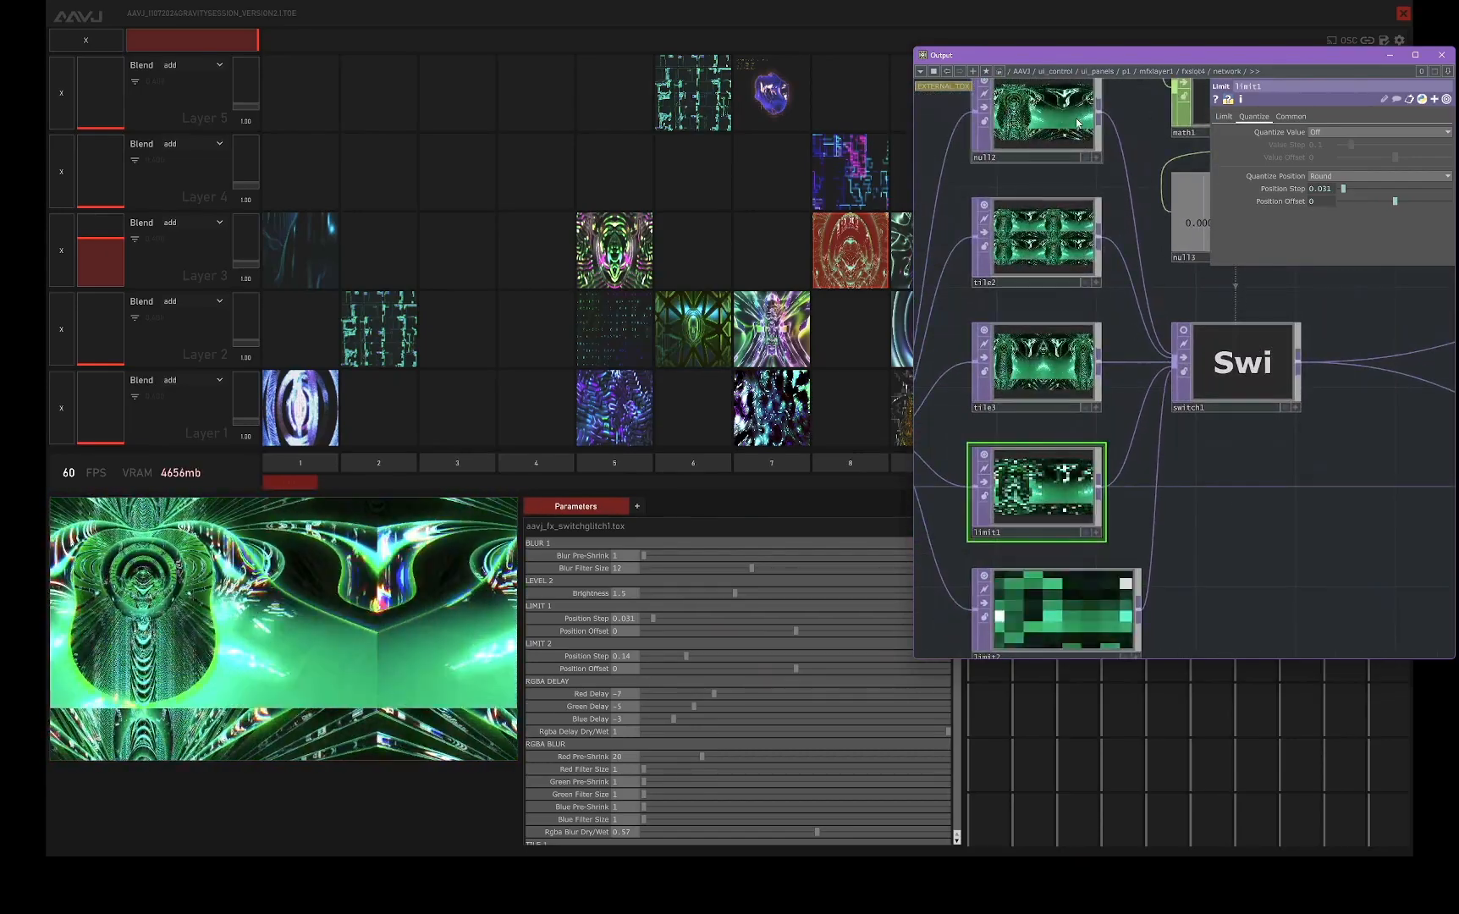
drag(1159, 166, 1186, 266)
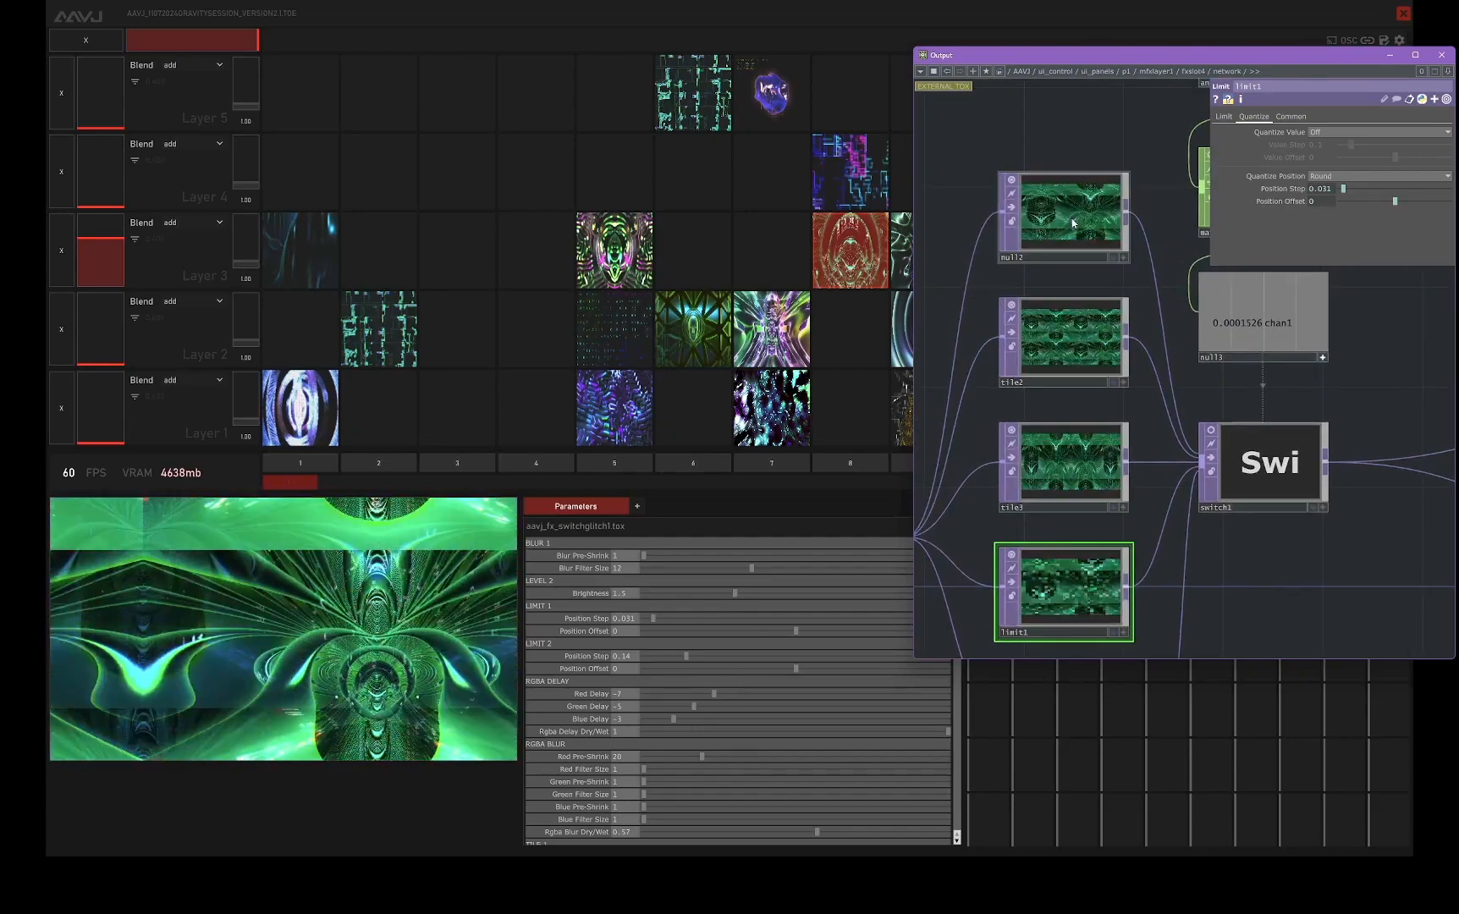
- Examine the repeat and reflect settings of the tile nodes feeding switch1 against their previews
click(1108, 366)
scroll(1104, 368, down, 3)
click(1100, 370)
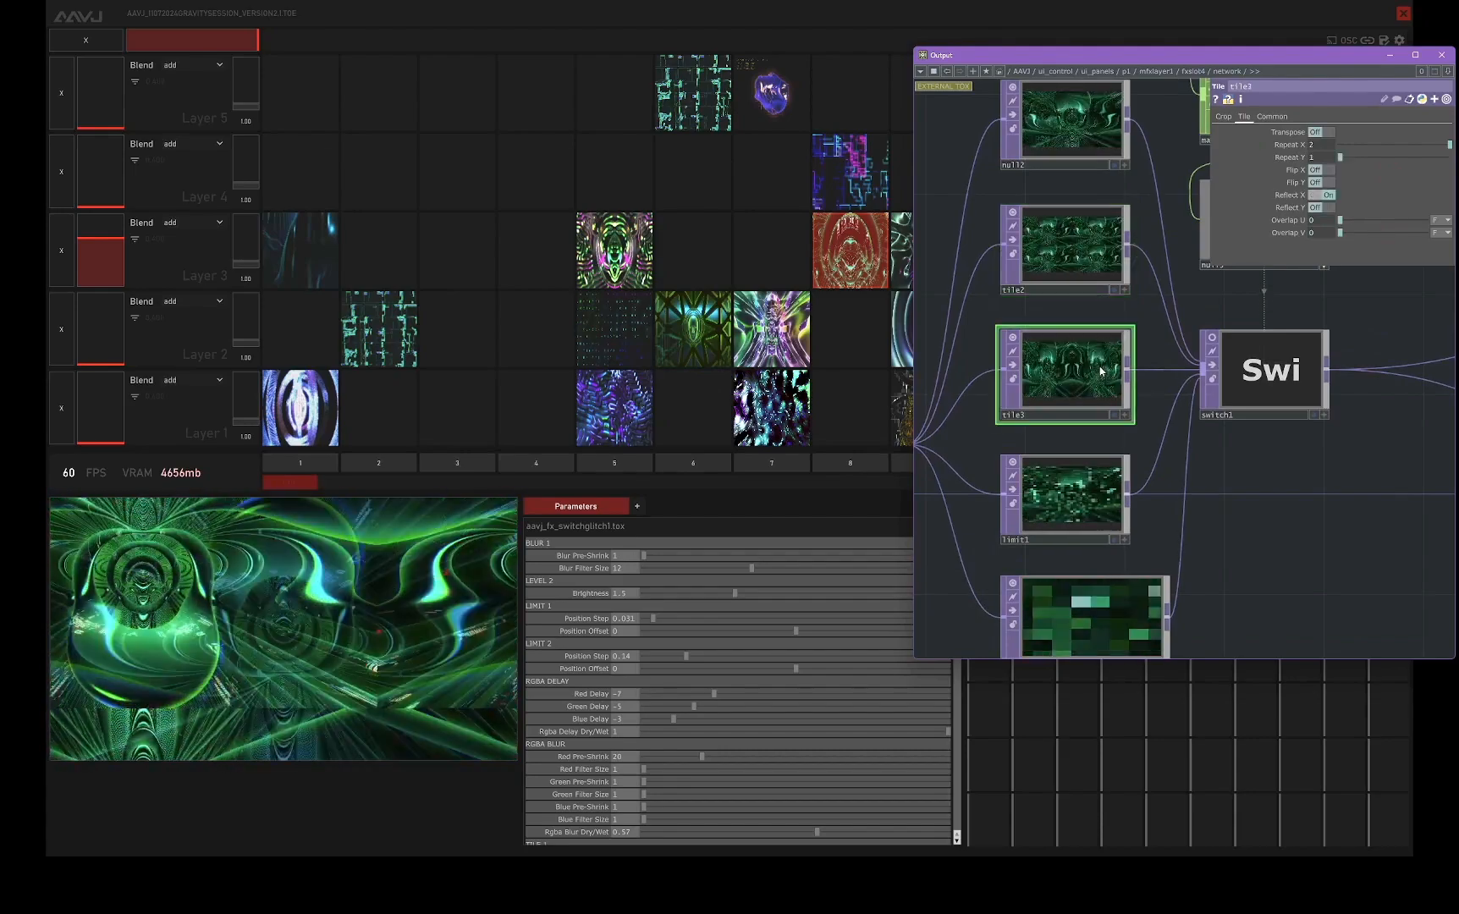
scroll(1273, 402, down, 4)
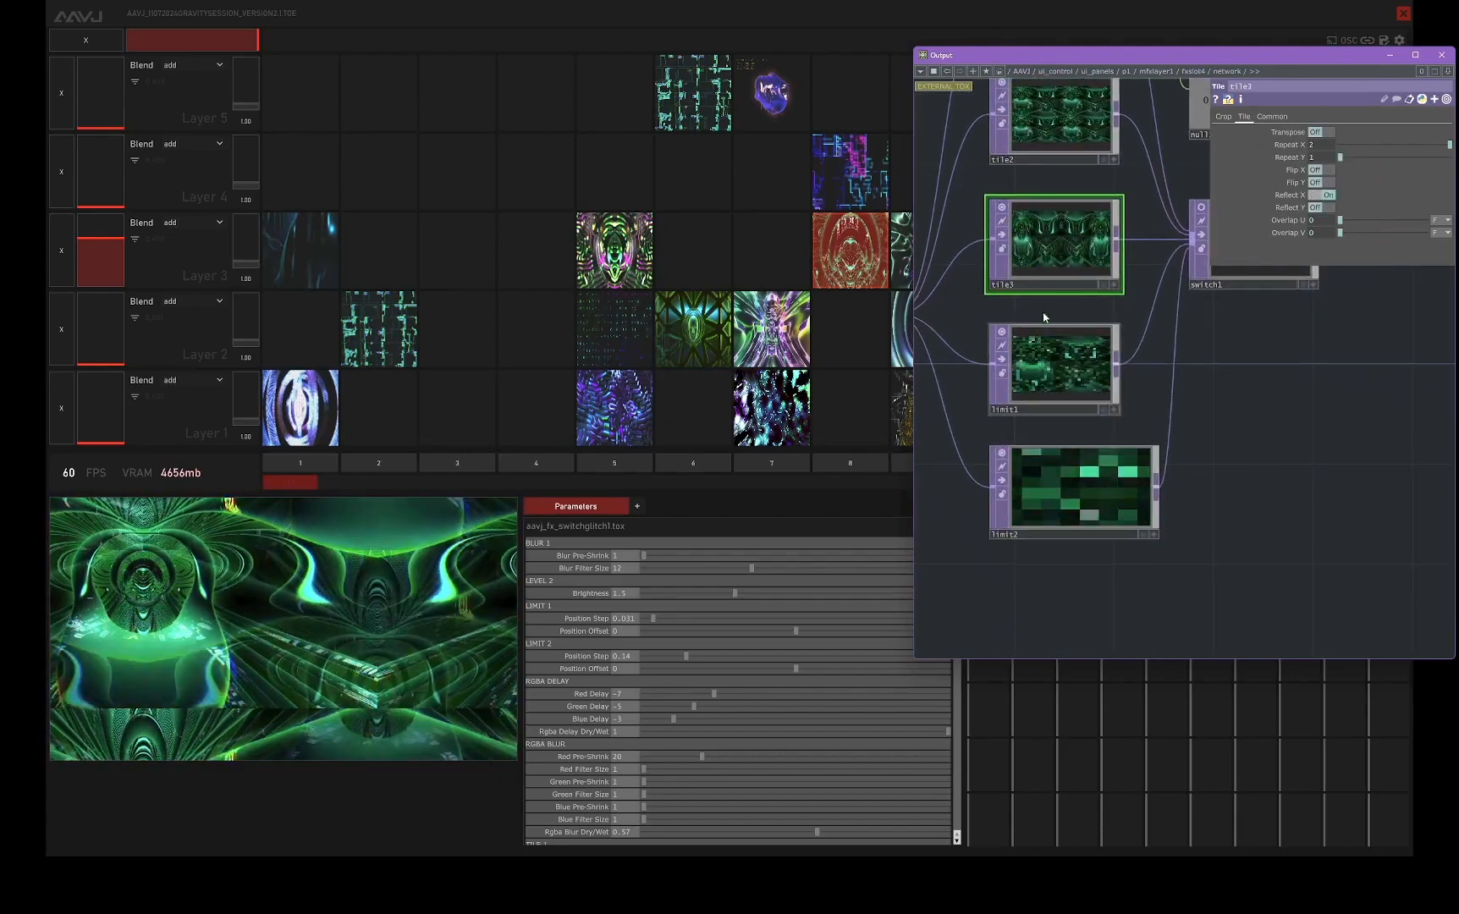
- Examine the analyze1 and math1 control chain and the Index expression and input list of switch1
scroll(1092, 445, down, 2)
drag(1294, 408, 1128, 505)
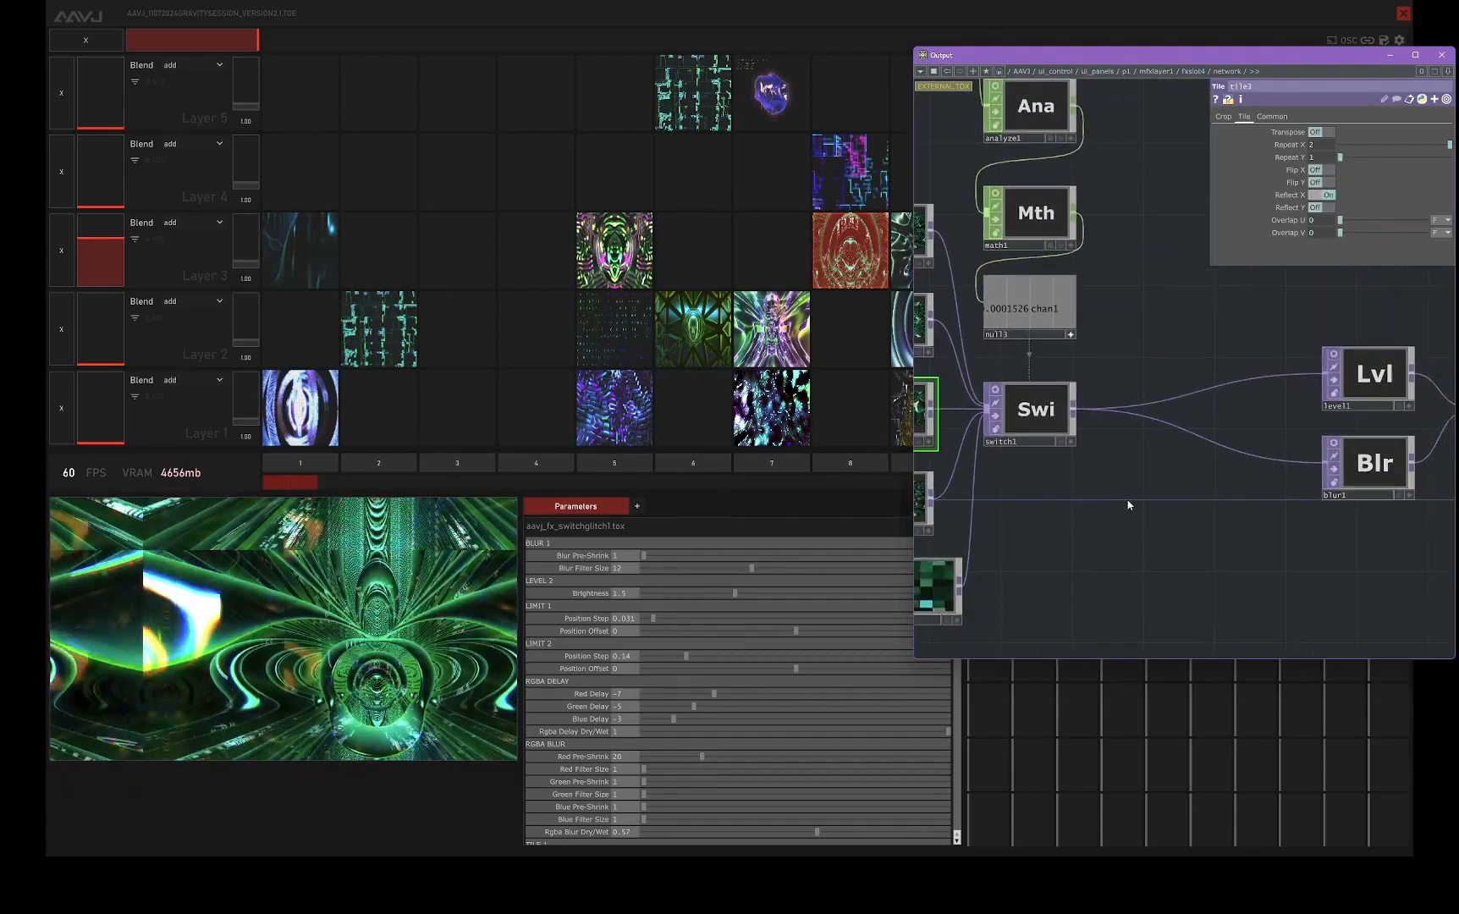
scroll(1128, 505, down, 2)
drag(1180, 325, 1225, 322)
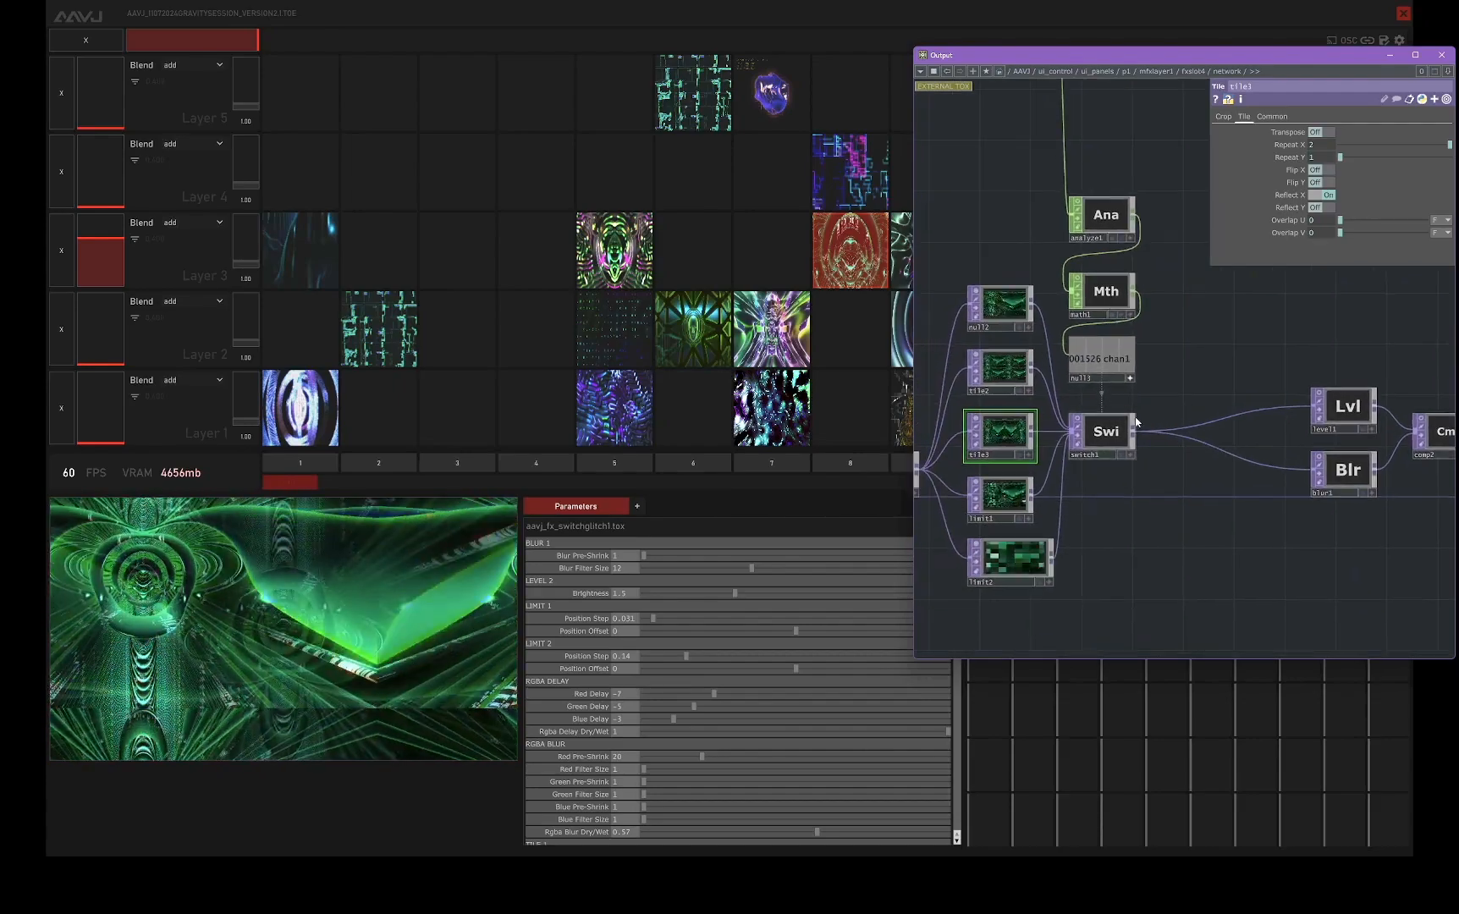
click(1113, 433)
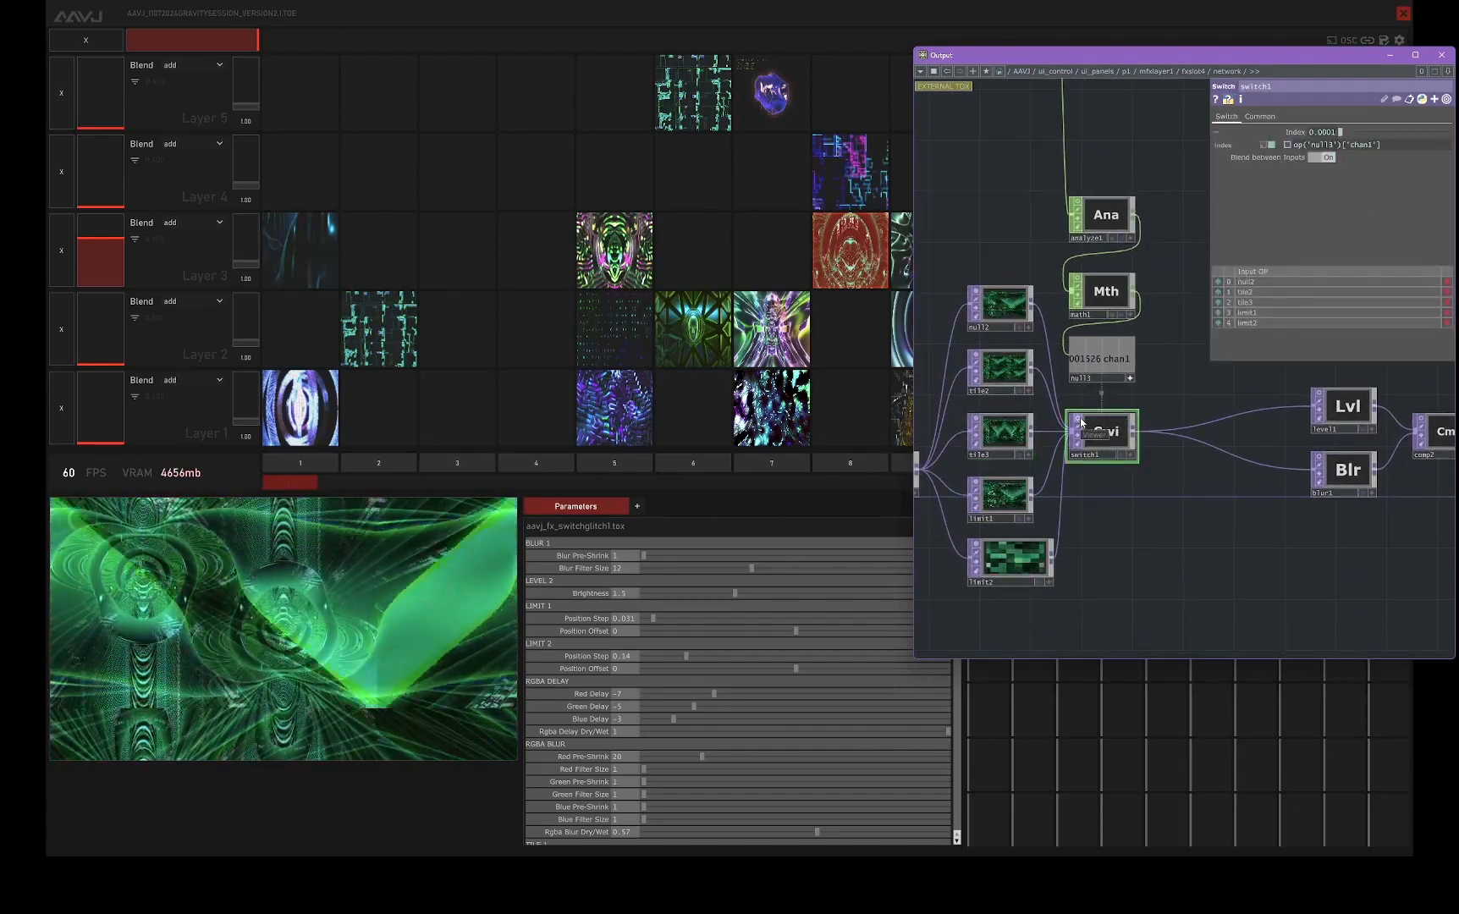
- Trace the audio control chain from the sound container through select1 and analyze1 into switch1, checking the analyze1 function
scroll(1154, 336, down, 3)
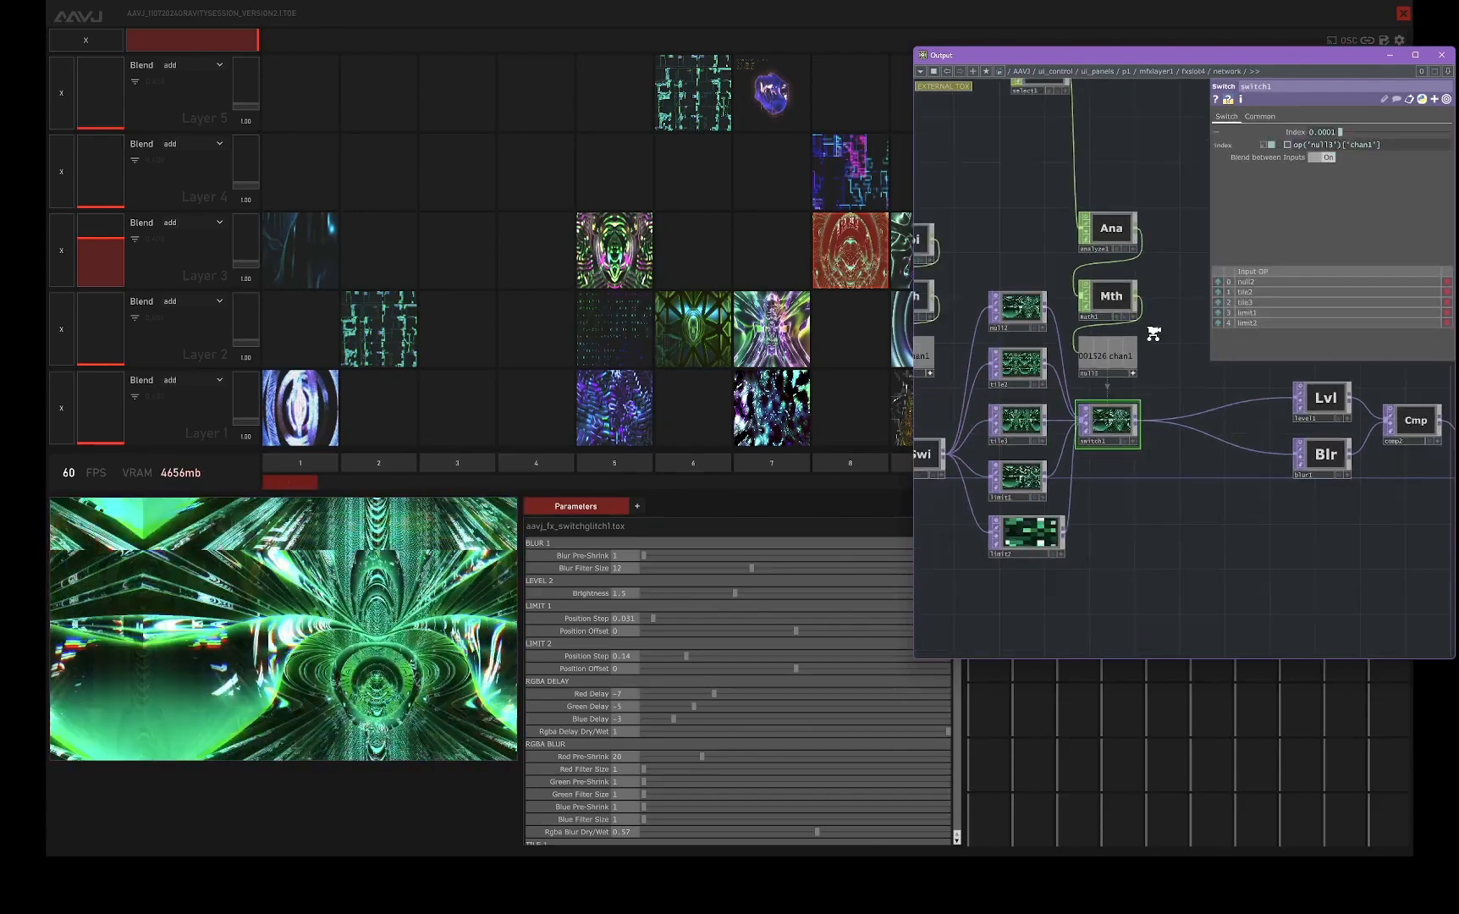
drag(1141, 212, 1137, 270)
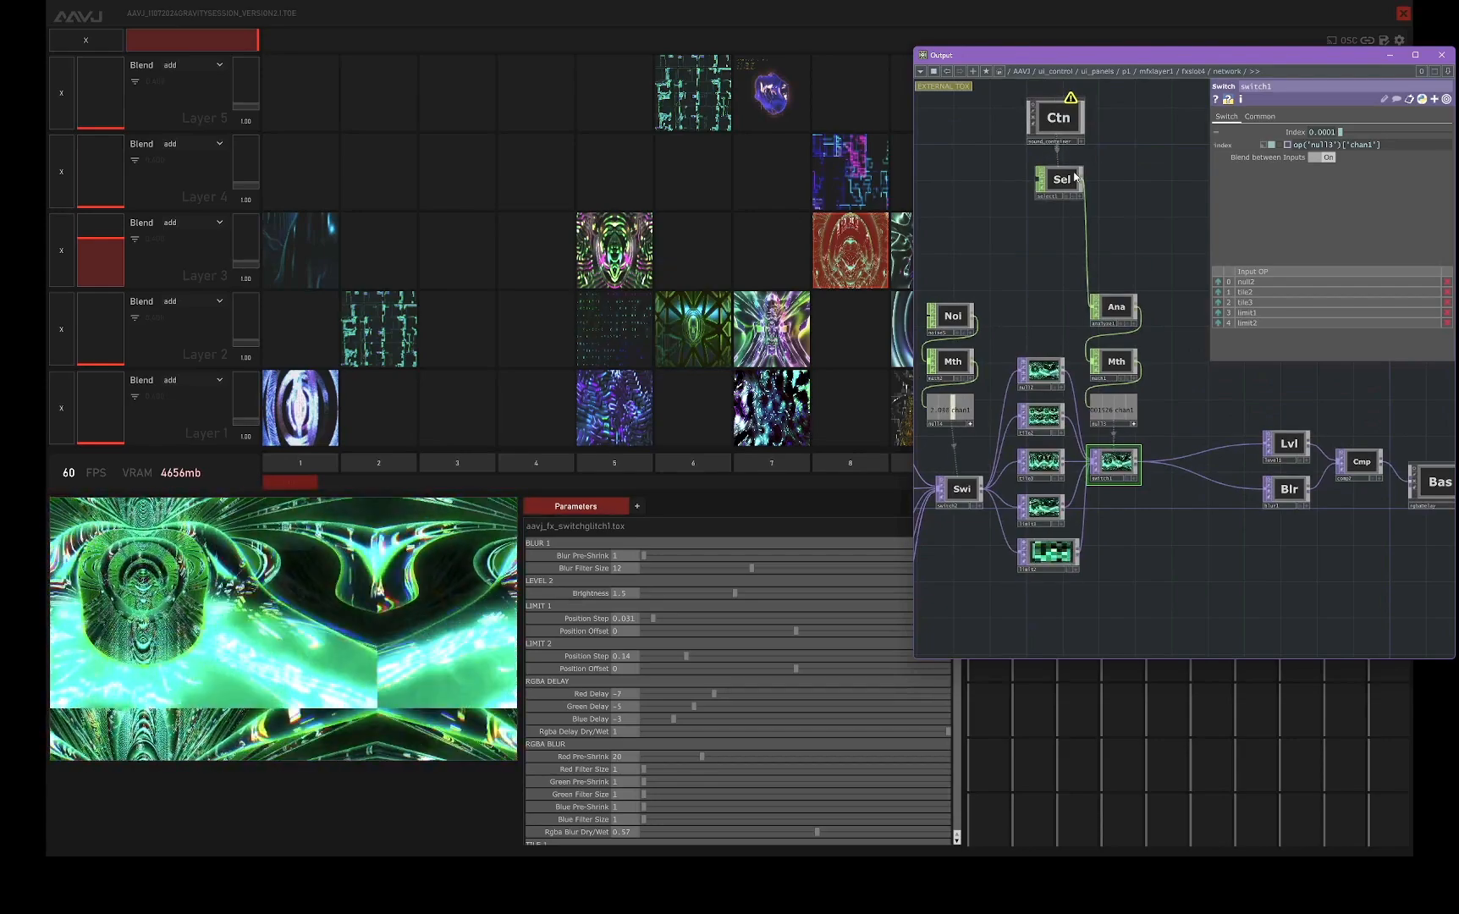
click(1117, 310)
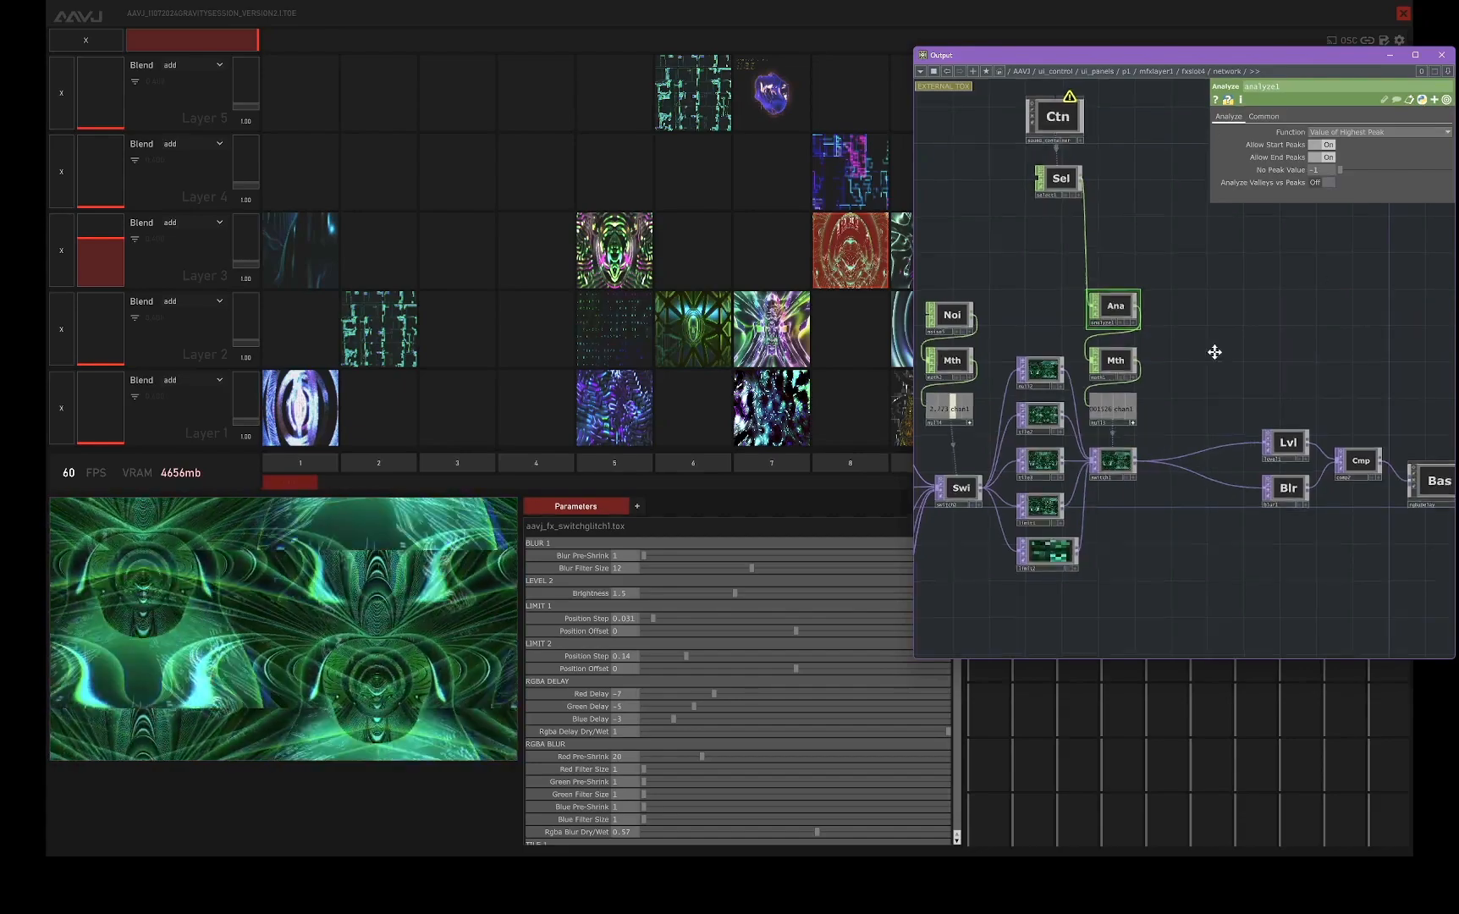
drag(1054, 220, 974, 169)
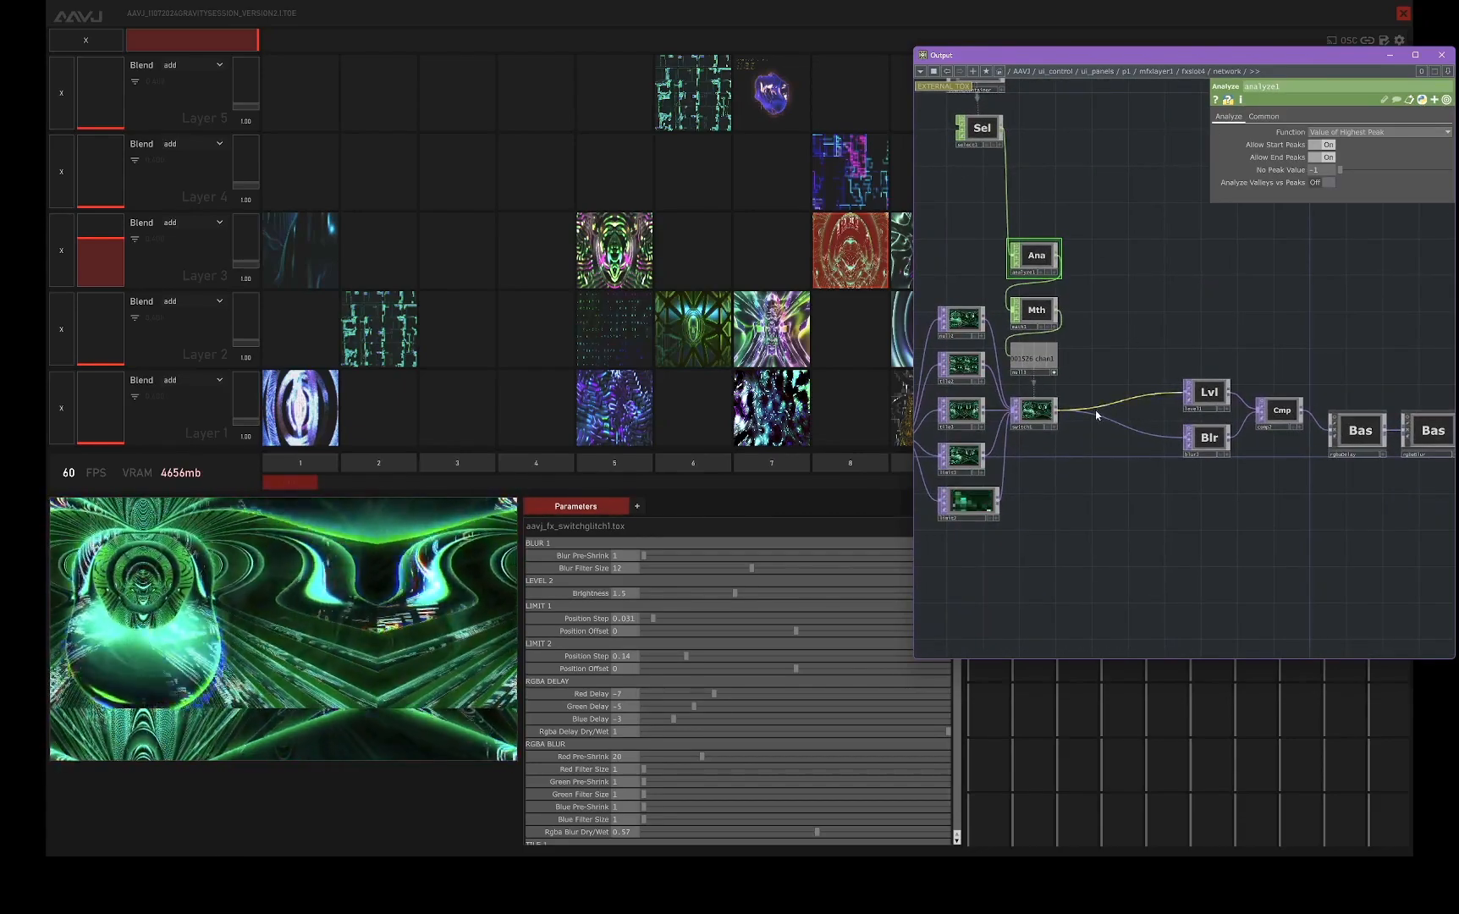
scroll(1095, 410, up, 4)
click(1004, 417)
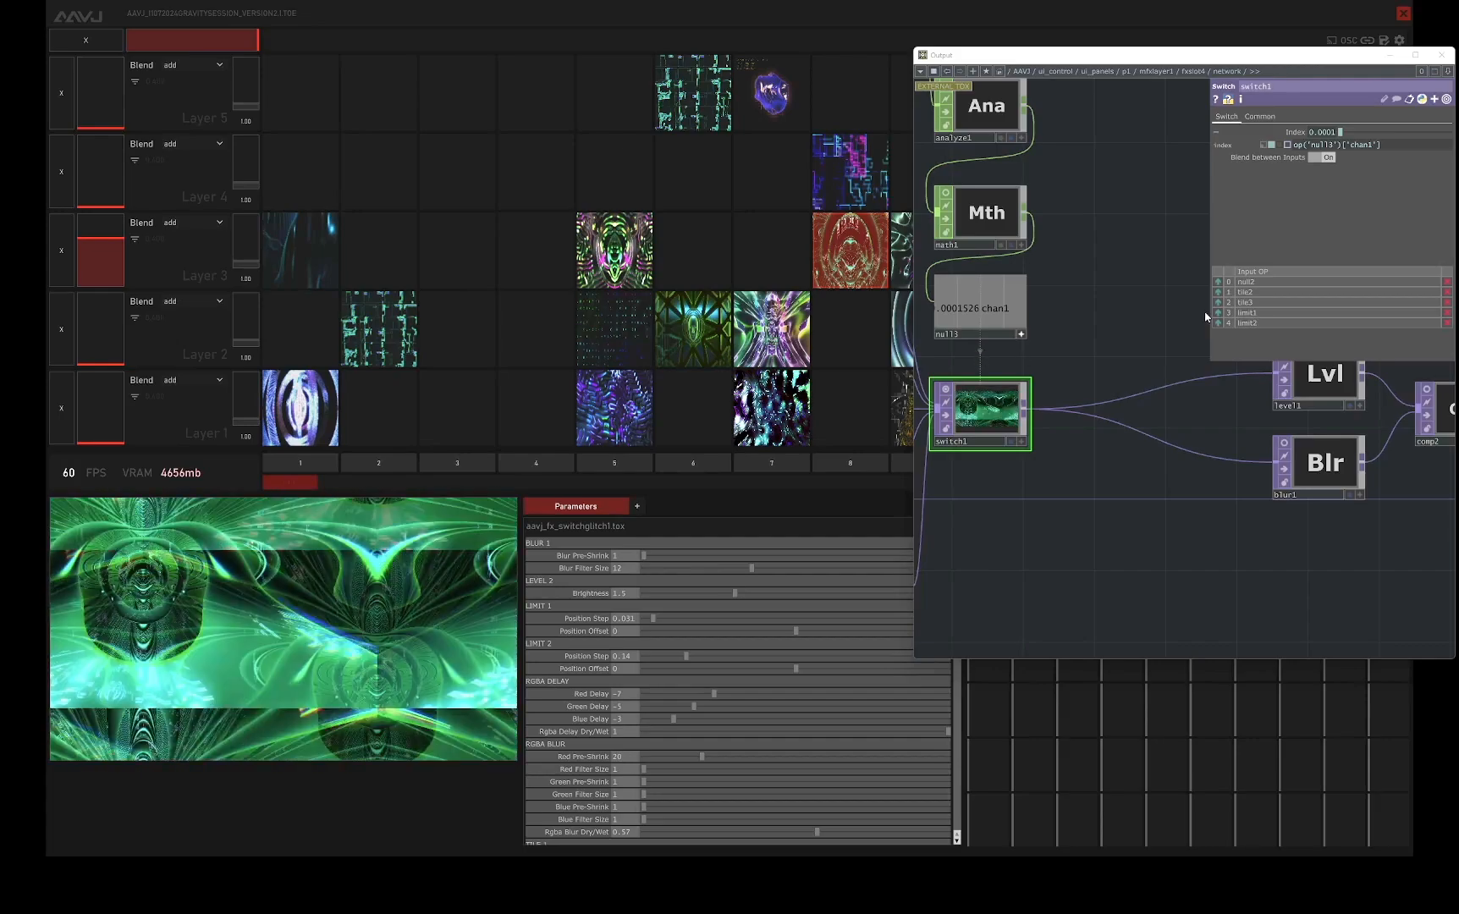
scroll(1206, 423, down, 10)
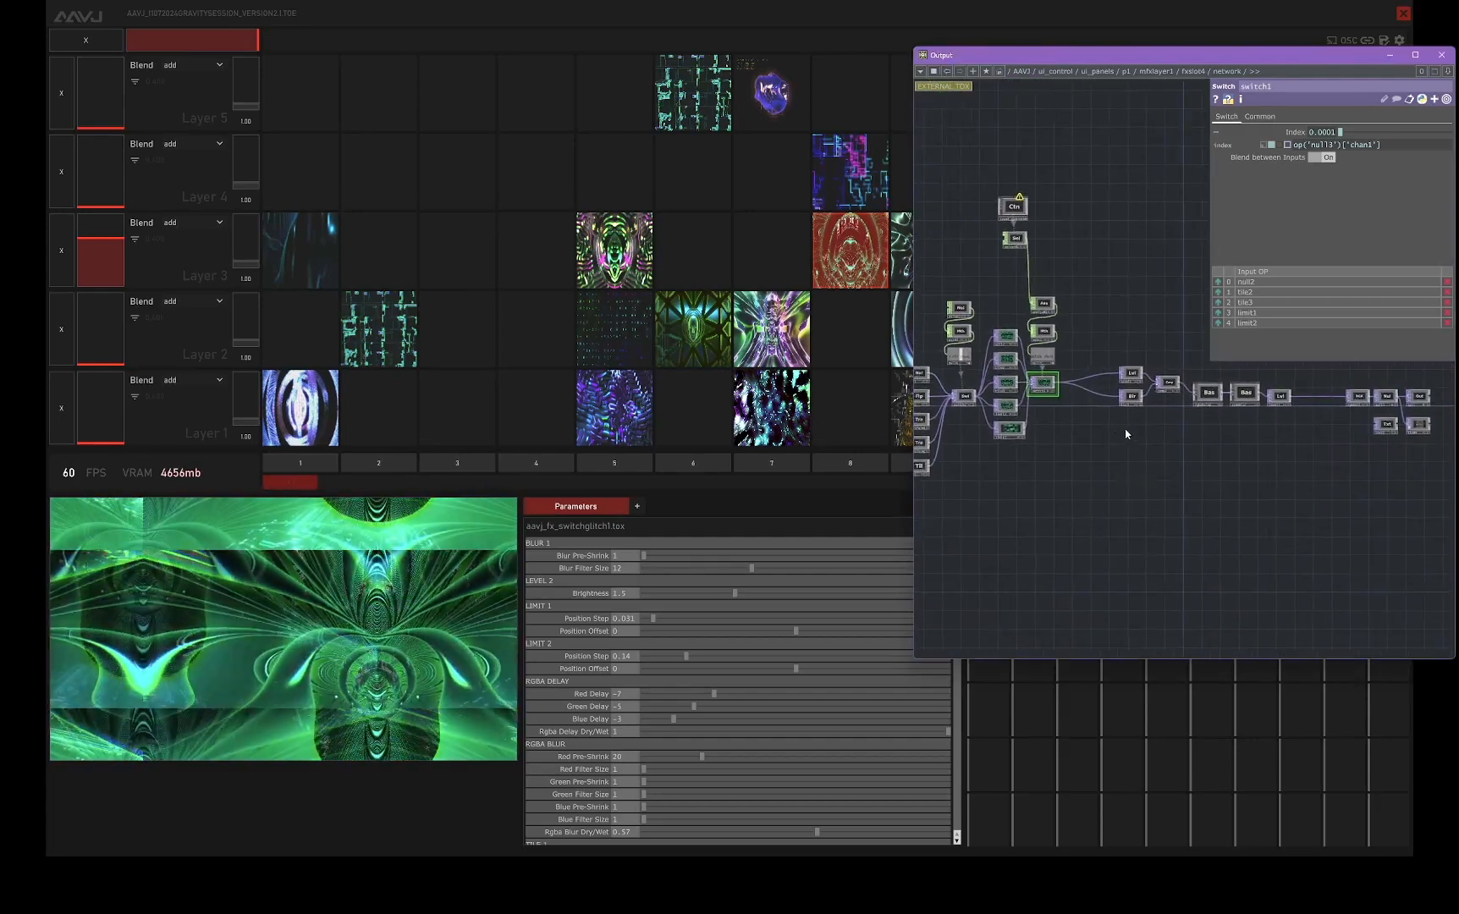
- Turn on the node viewers of level1, blur1 and comp2 and examine how the two branches are composited
scroll(1125, 434, up, 6)
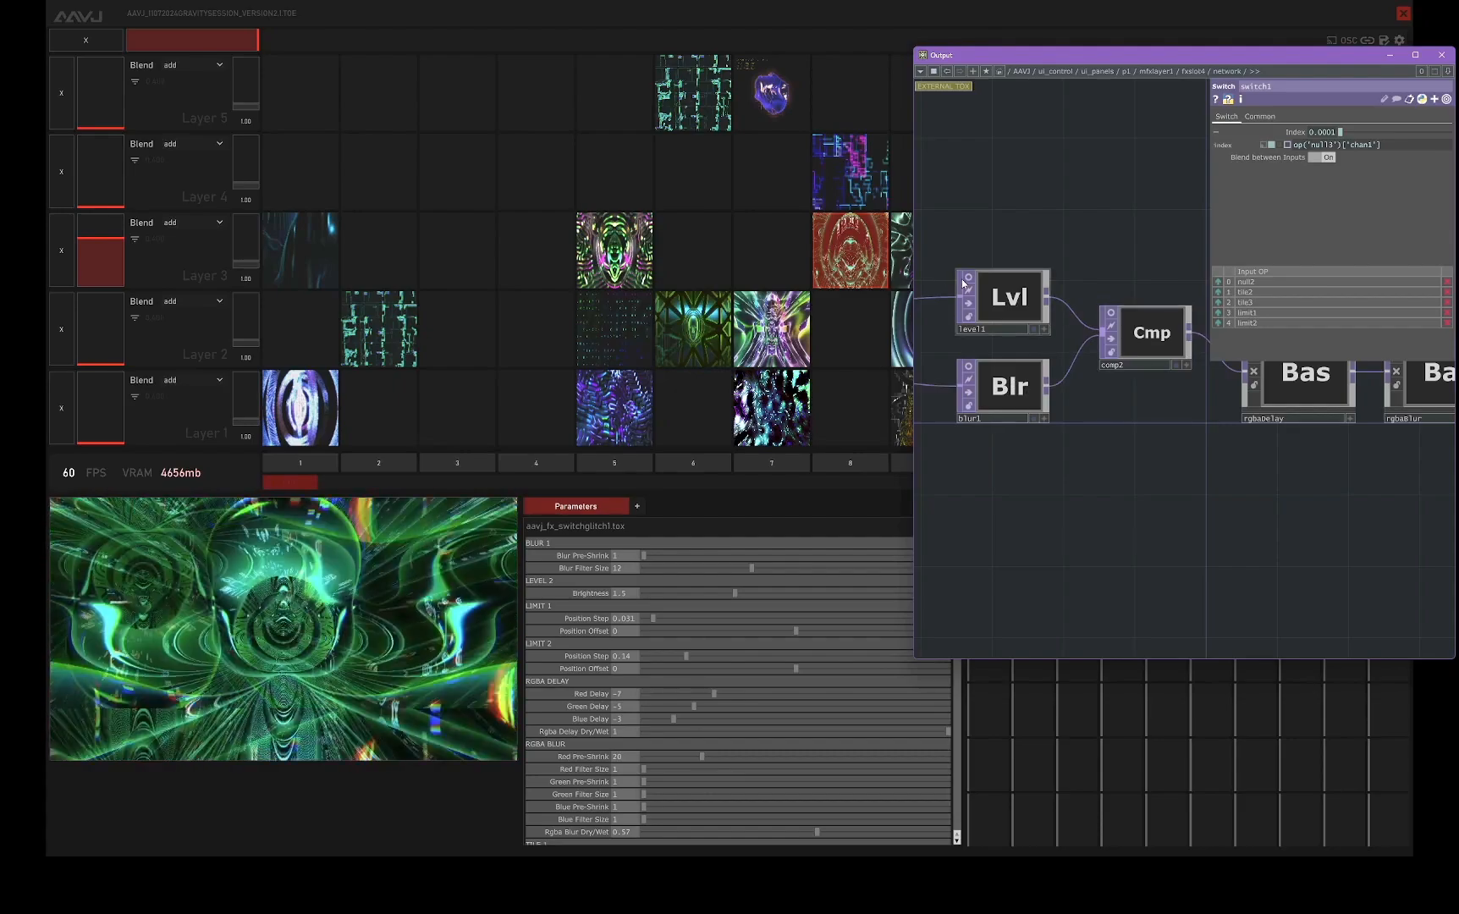
click(971, 334)
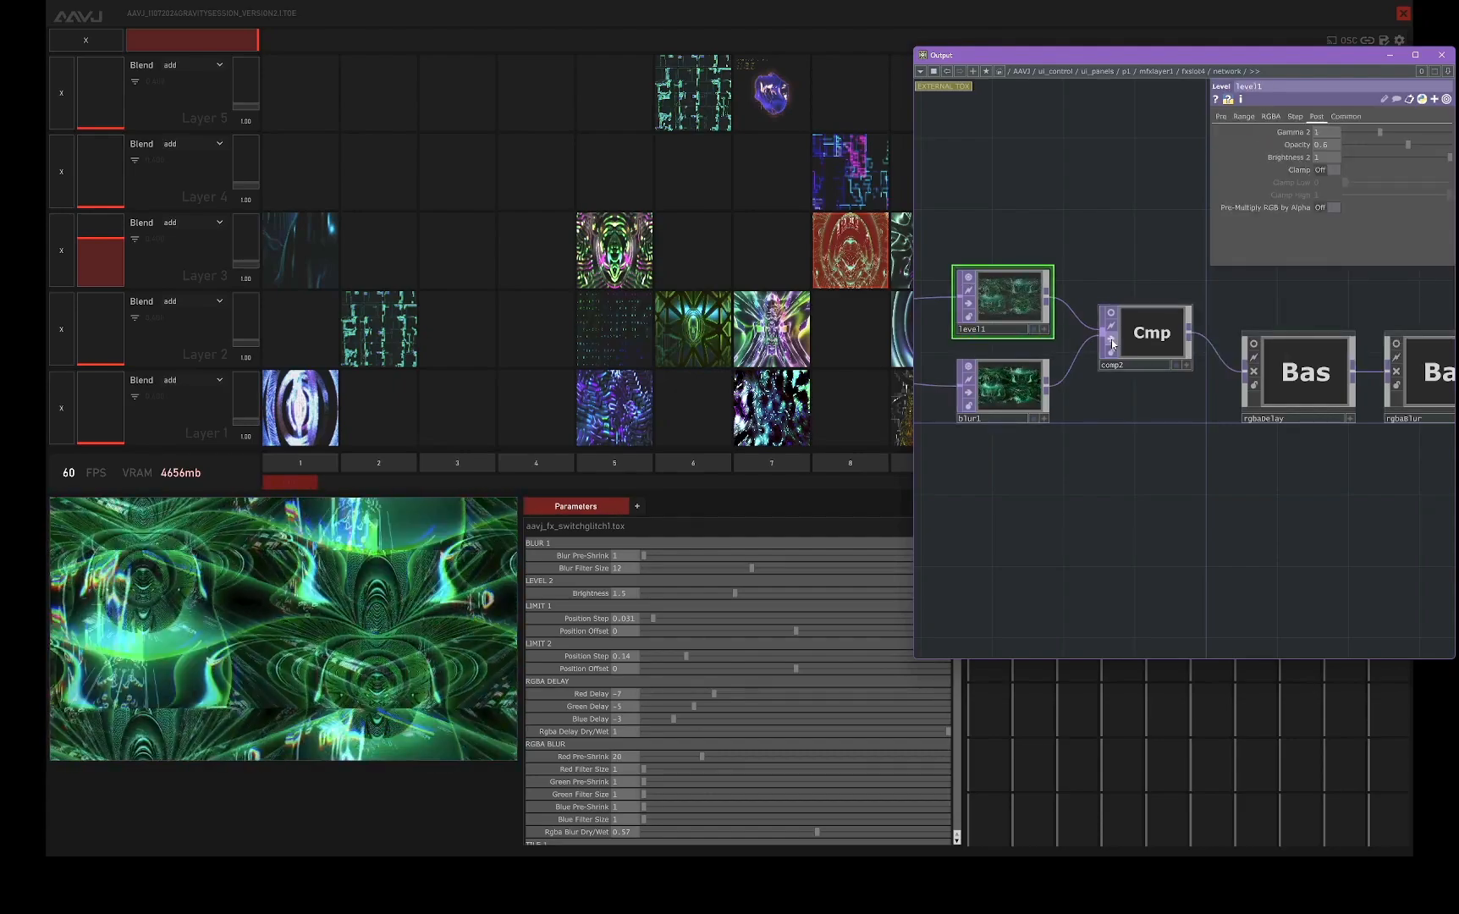
scroll(1111, 317, up, 4)
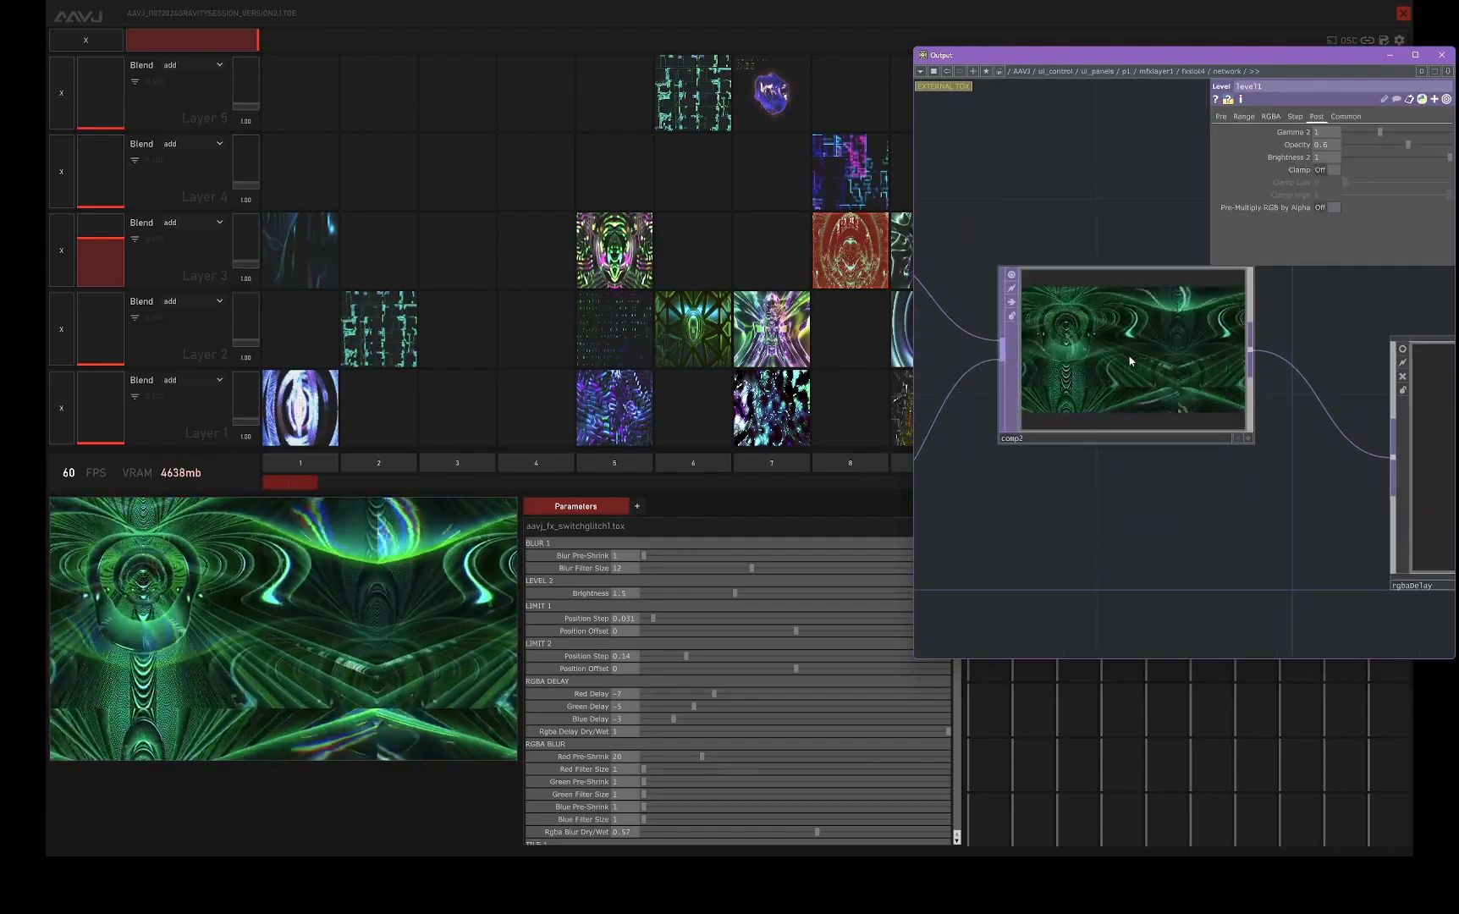
scroll(1130, 353, down, 2)
scroll(1131, 354, down, 1)
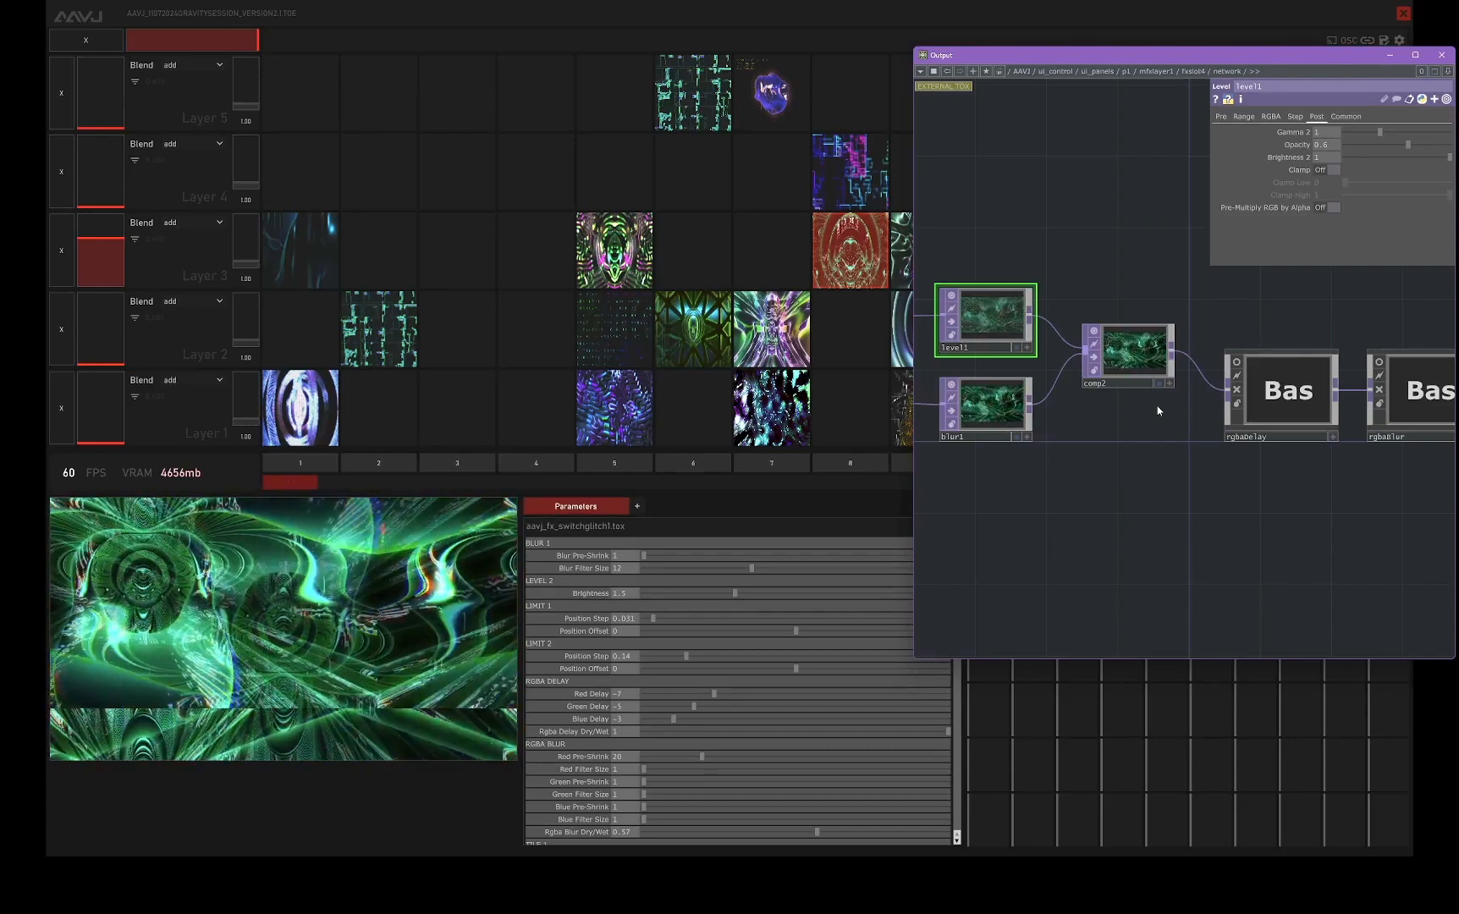
- Follow the rest of the network from comp2 through rgbadelay, rgbablur and level2 to the final null, then view the whole chain
drag(1308, 508, 1178, 525)
drag(1248, 302, 1110, 329)
scroll(1291, 353, down, 3)
drag(1279, 342, 1099, 352)
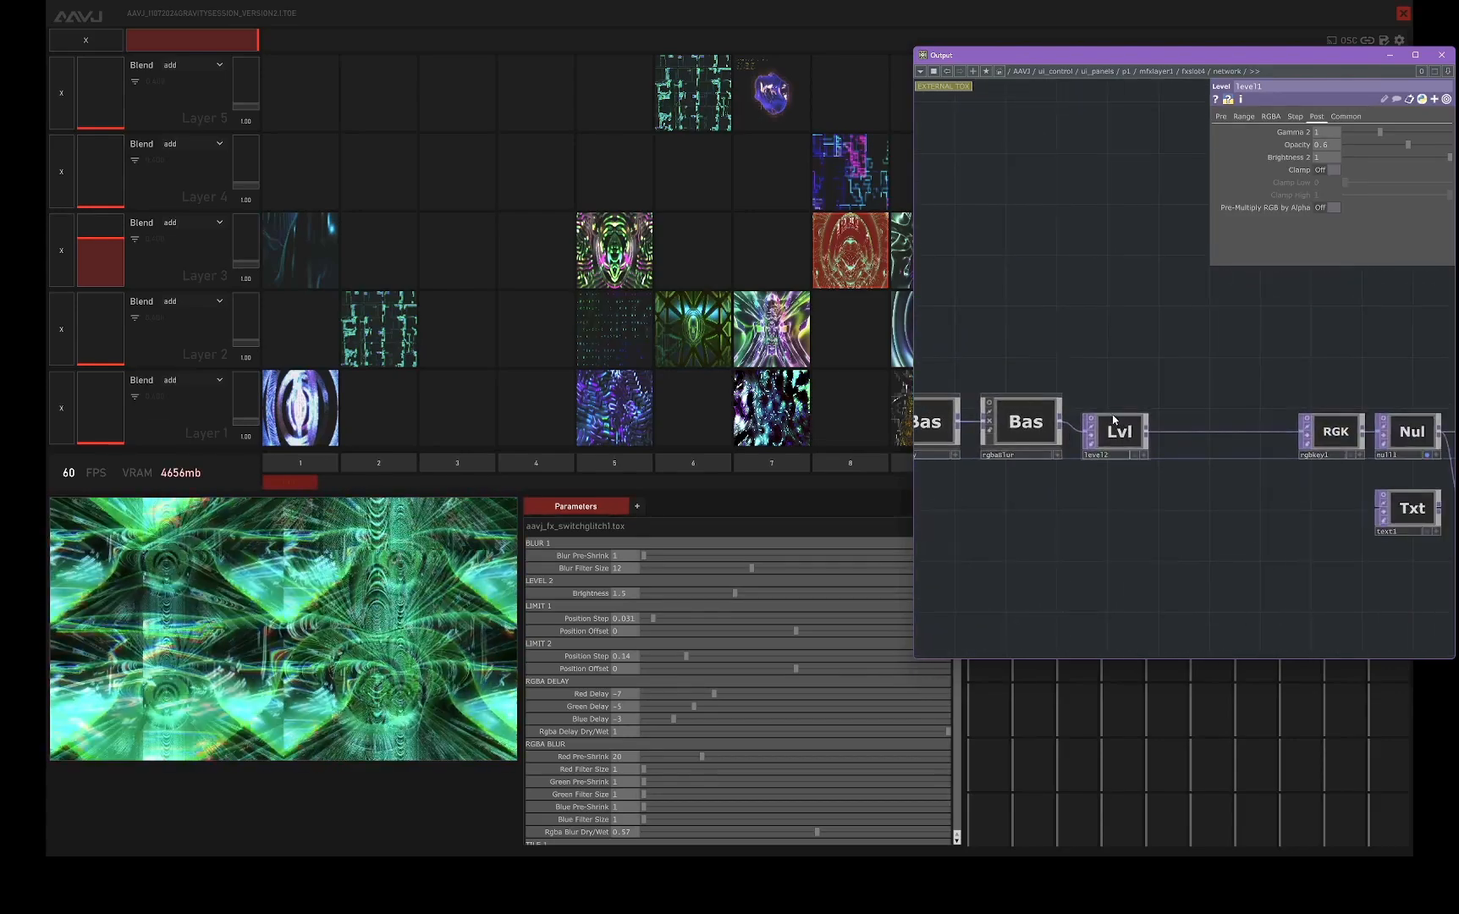
scroll(1142, 335, down, 1)
scroll(1142, 335, down, 2)
drag(1190, 334, 1355, 317)
drag(1078, 442, 1218, 469)
scroll(1181, 446, down, 2)
scroll(1218, 469, down, 3)
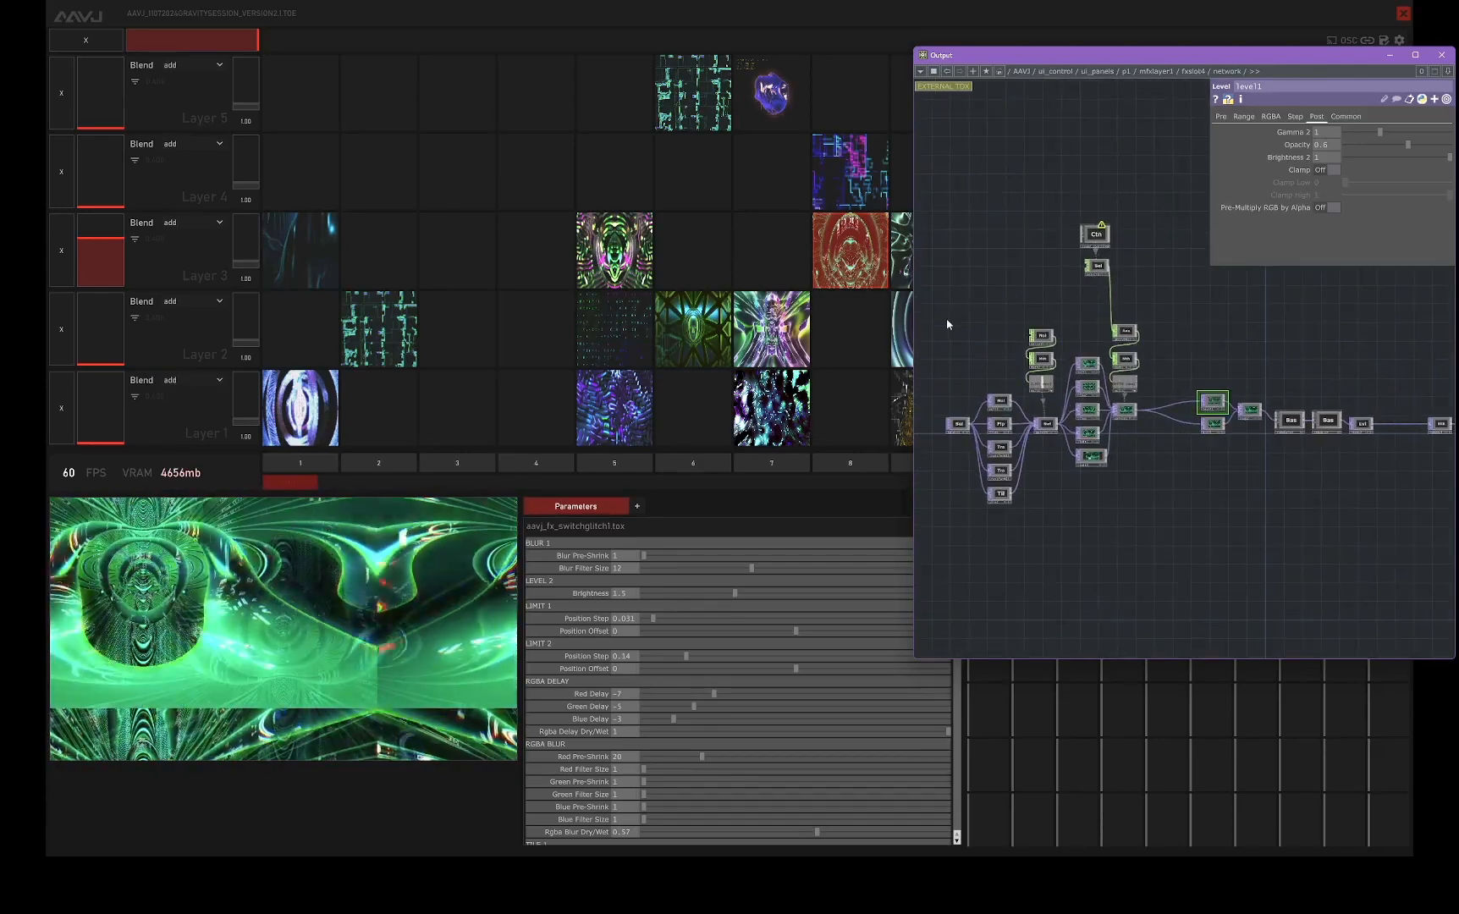
- Turn off the viewers of the selected nodes around switch1, level1, blur1 and comp2, then close the network window
right_drag(986, 299, 1336, 522)
scroll(1227, 406, up, 3)
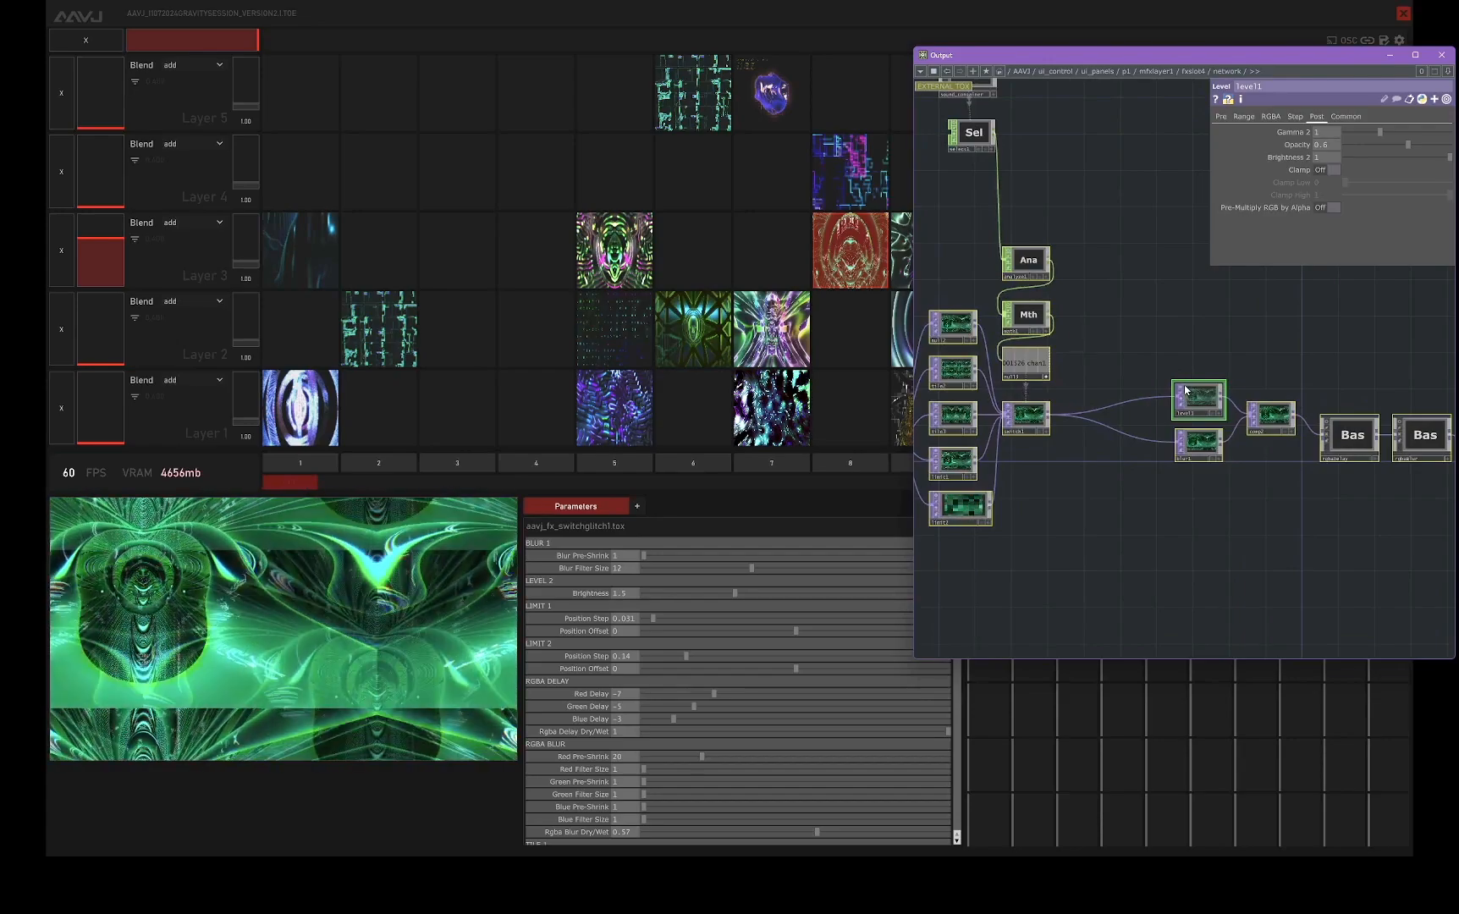
click(1179, 386)
drag(1089, 543, 1210, 498)
scroll(1166, 505, down, 3)
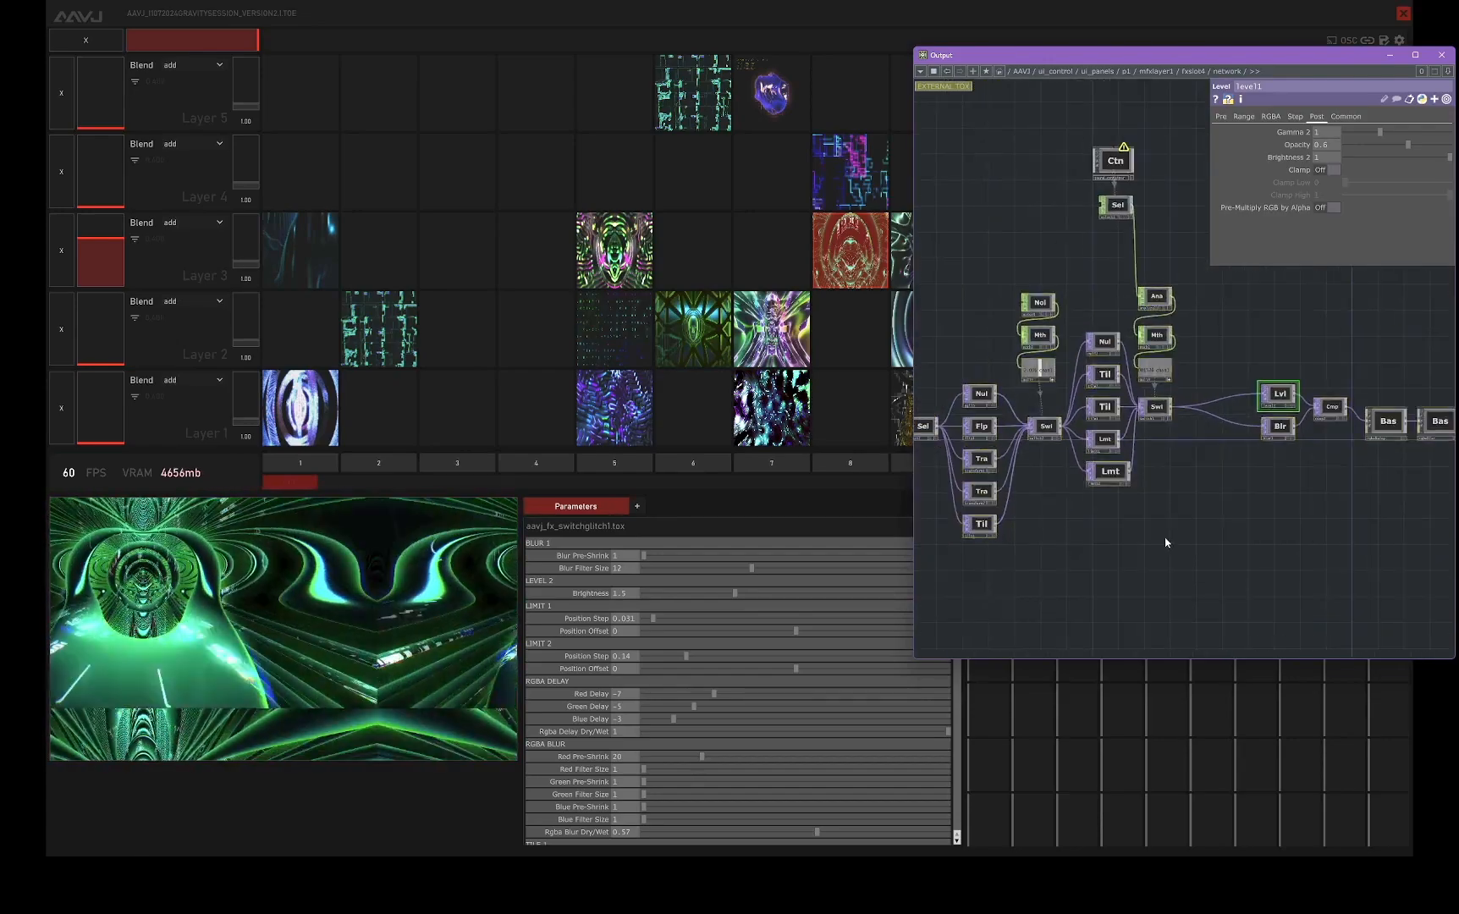
drag(1124, 576, 1286, 528)
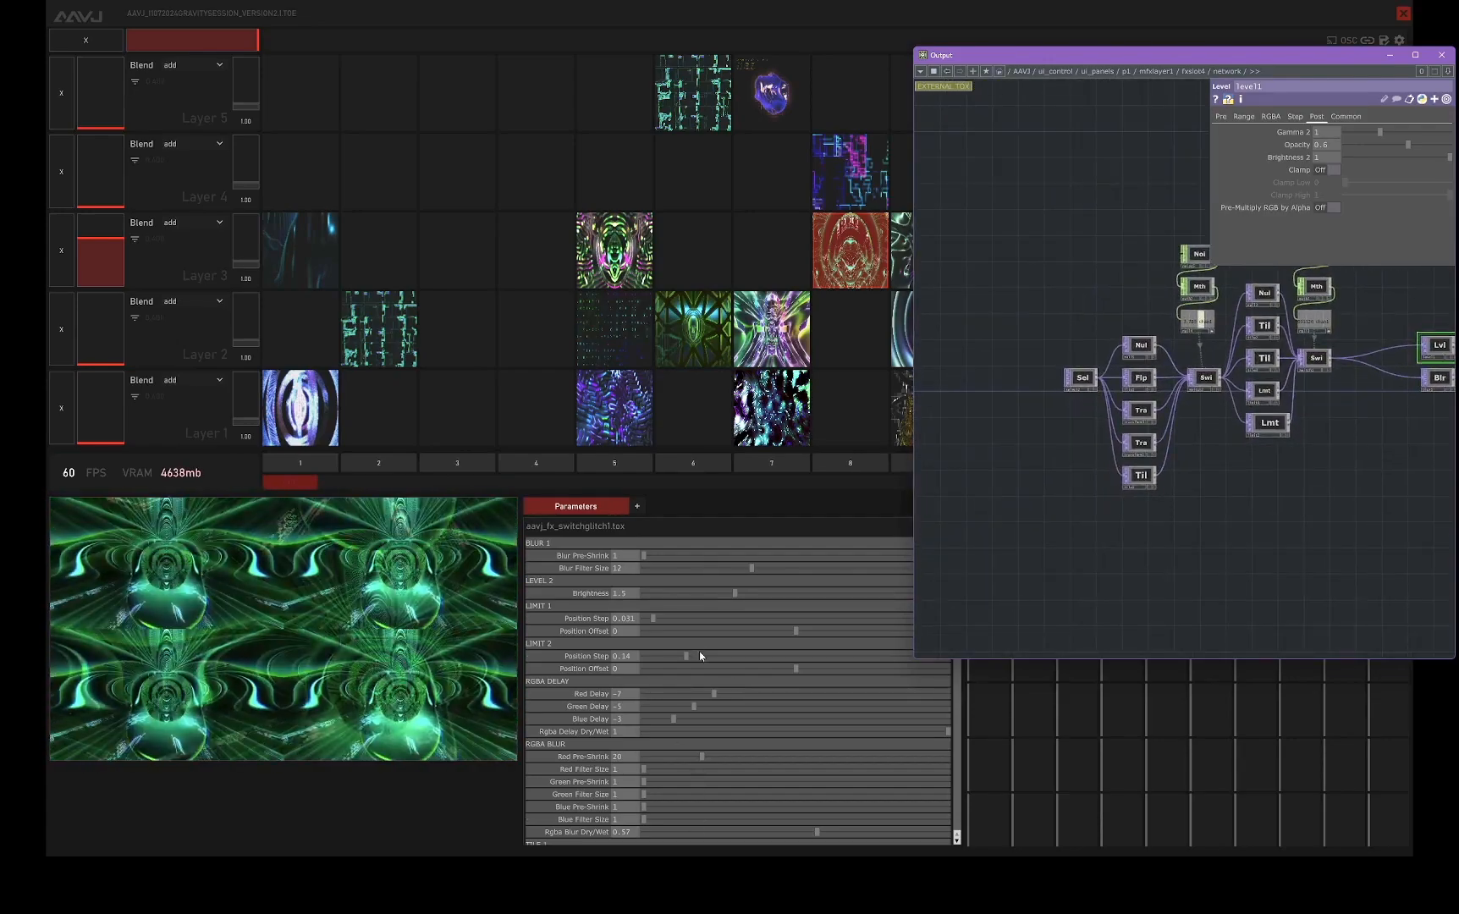
click(1442, 55)
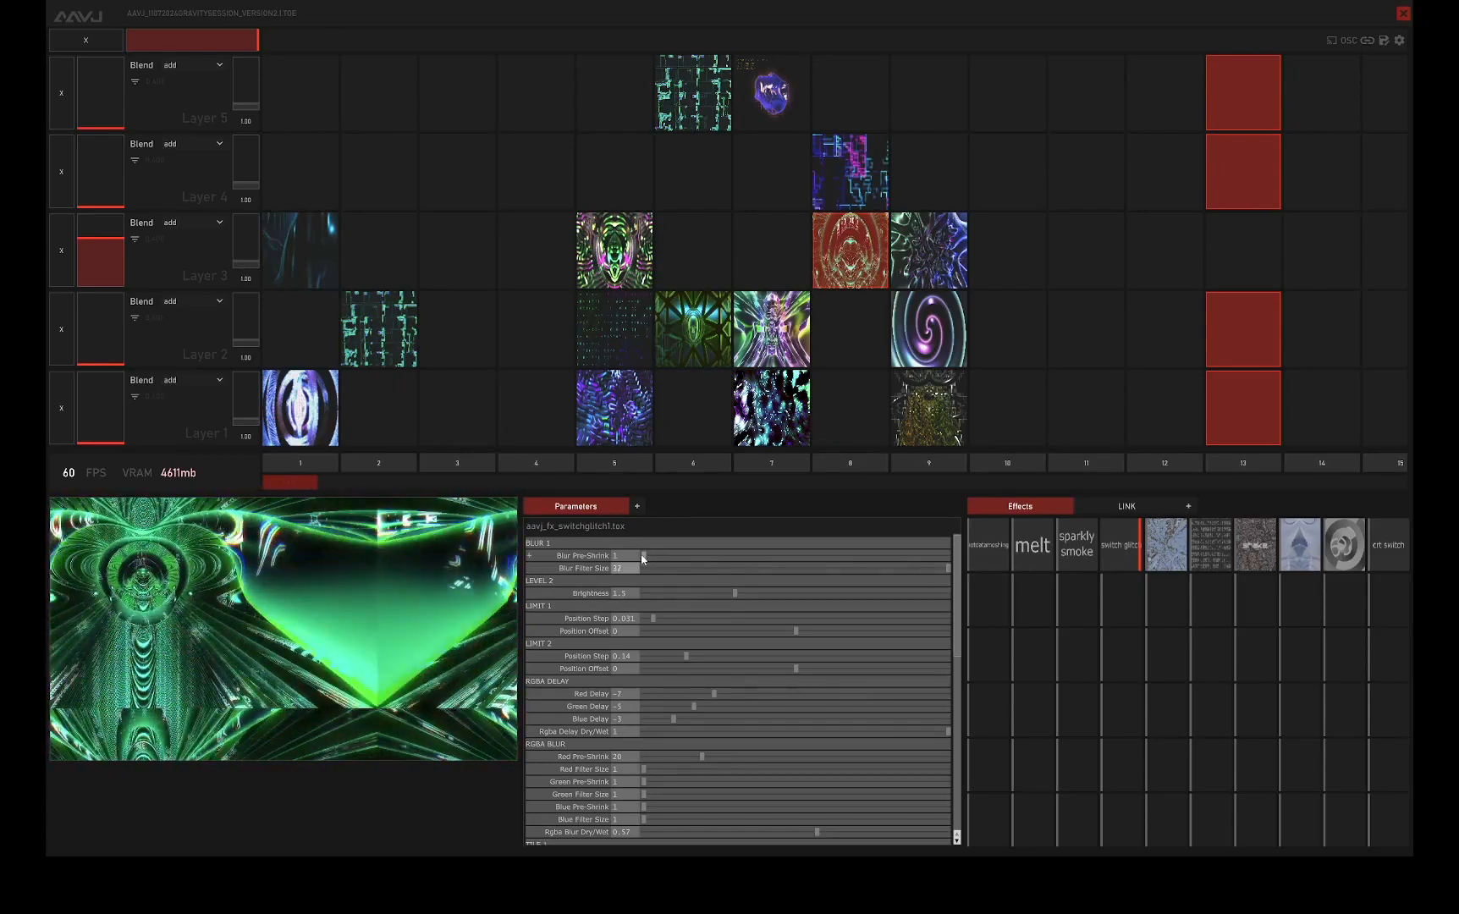
- Try Blur 1 at Pre-Shrink 6.04 and Filter Size 32, and Level 2 Brightness at about 3.79, undoing each change
drag(643, 556, 864, 572)
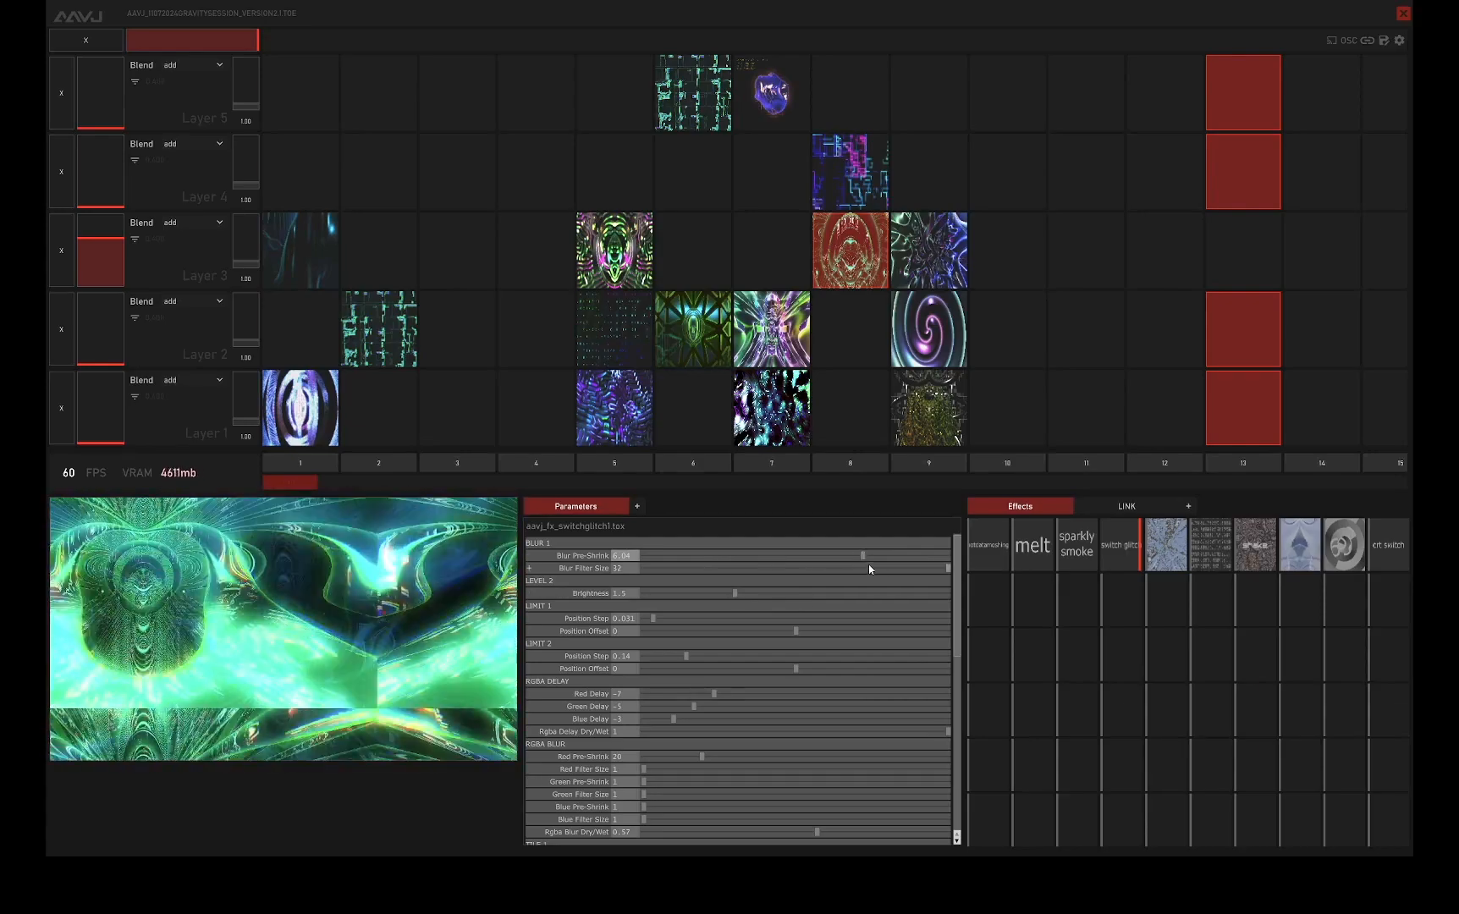
key(ctrl+z)
key(ctrl+z)
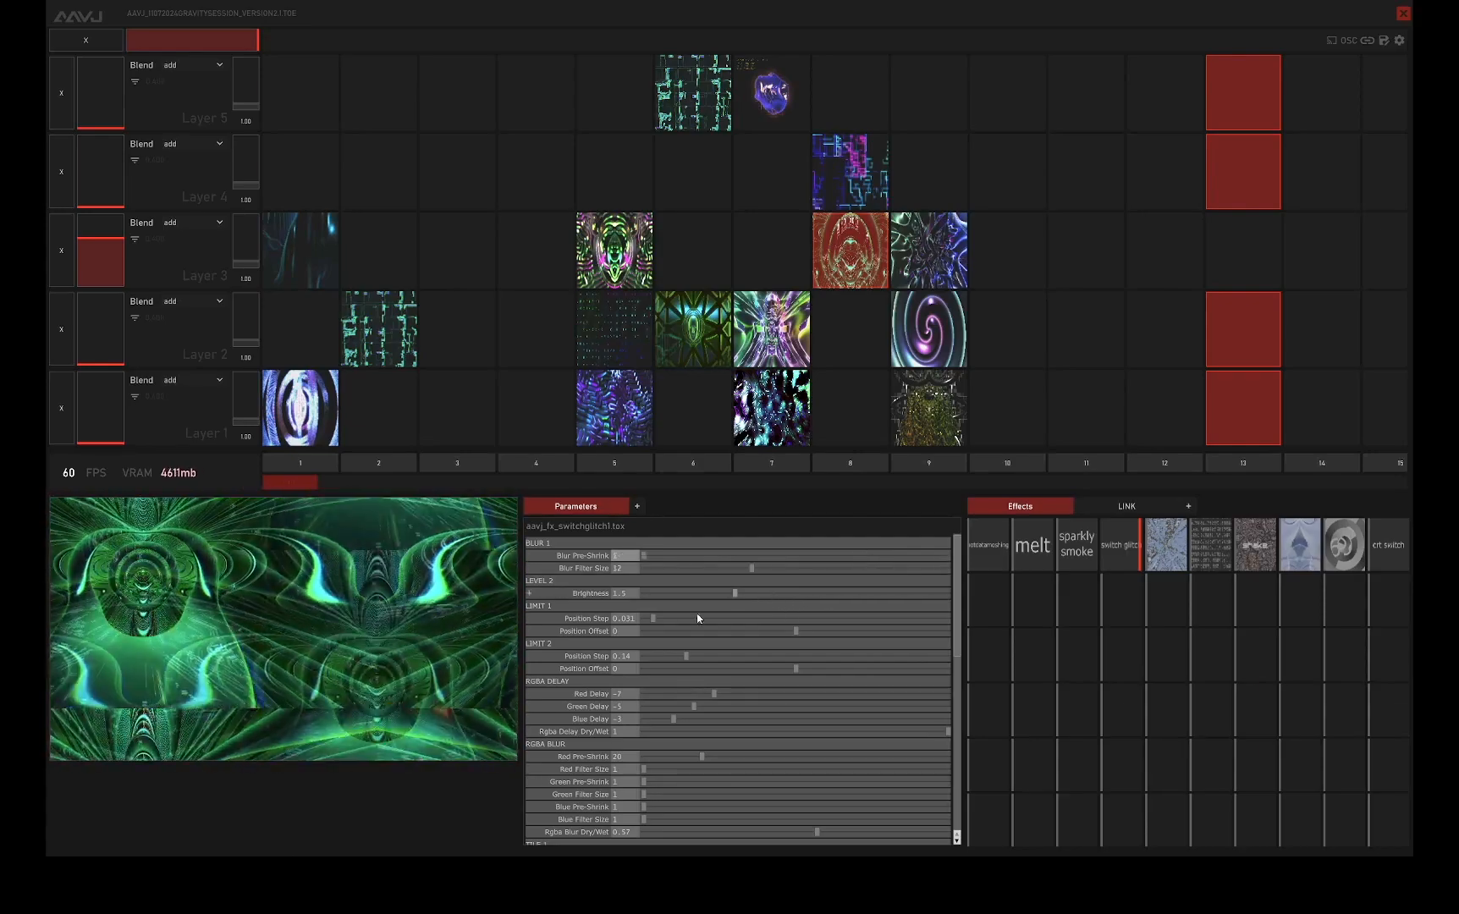
drag(735, 593, 861, 603)
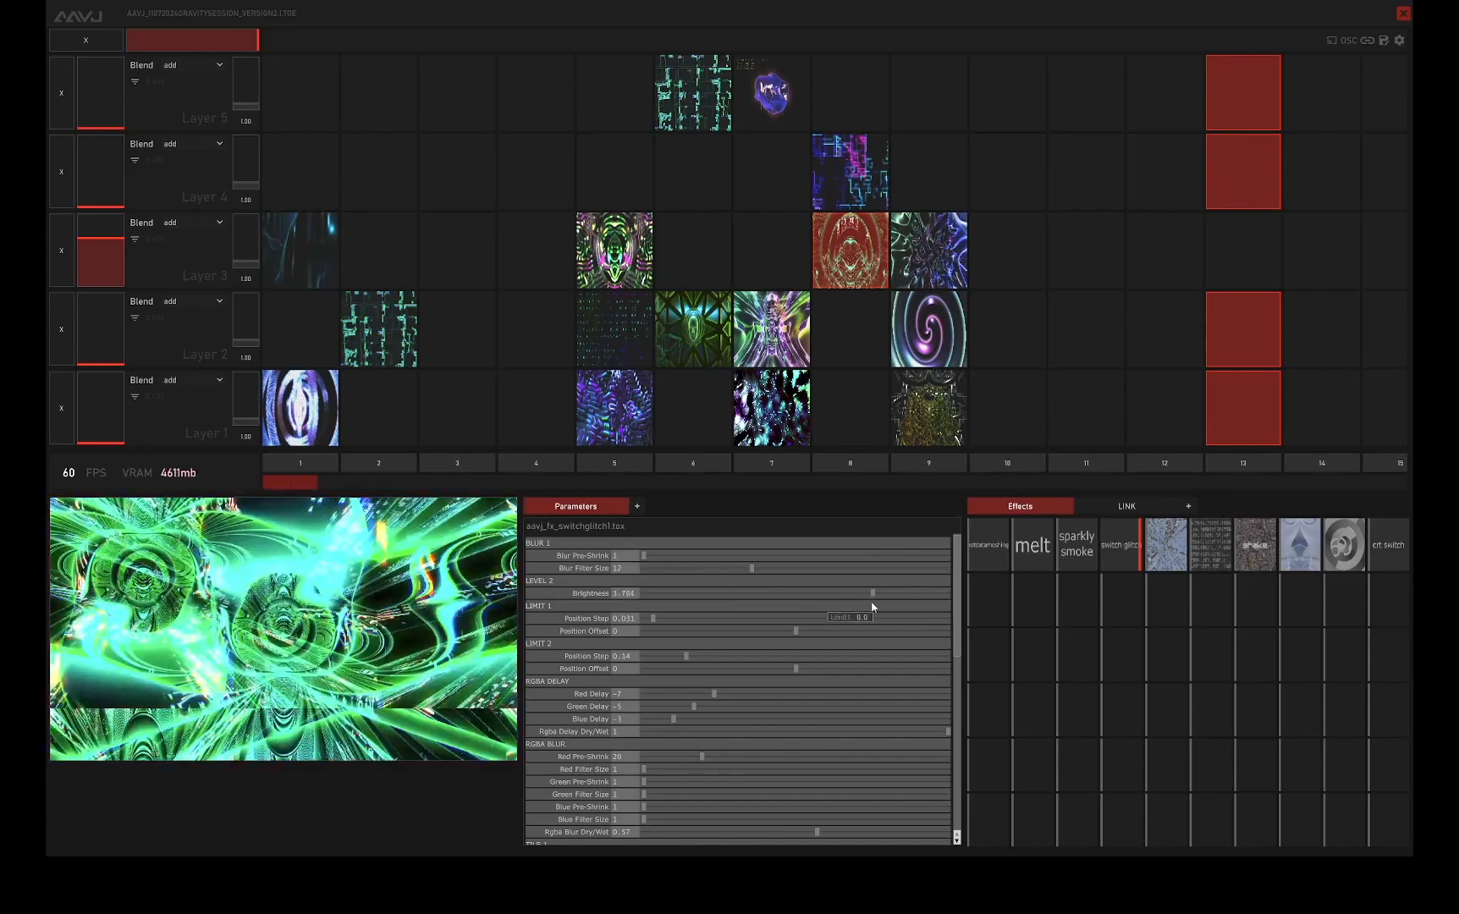
key(ctrl+z)
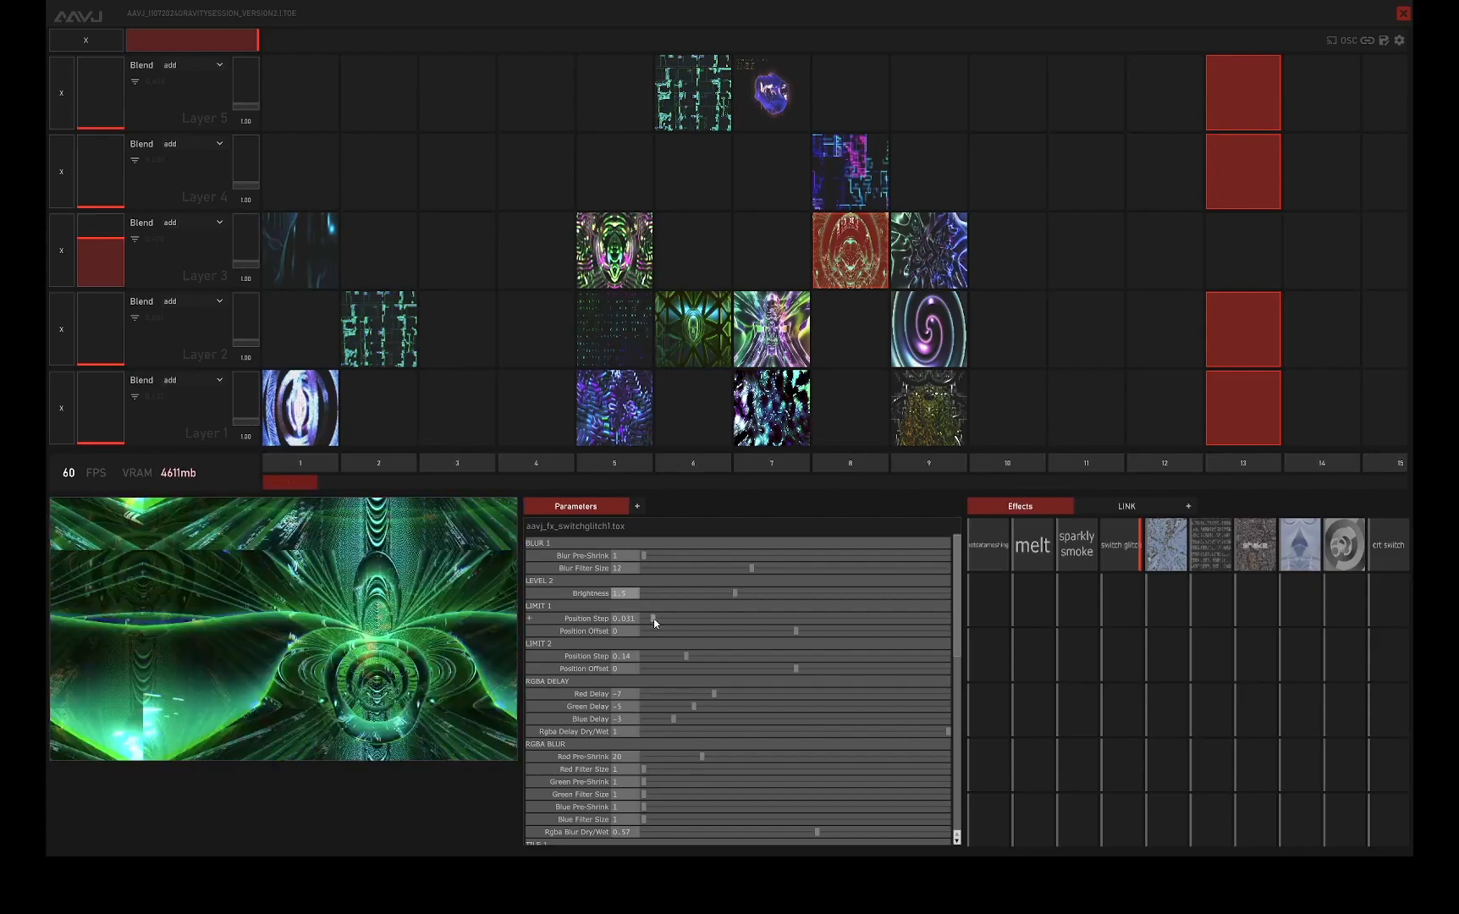
- Set the Limit 1 Position Step to 0.113 in the switch glitch parameters
mouse_move(652, 618)
mouse_down()
mouse_move(678, 619)
mouse_move(660, 621)
mouse_up()
scroll(658, 620, down, 1)
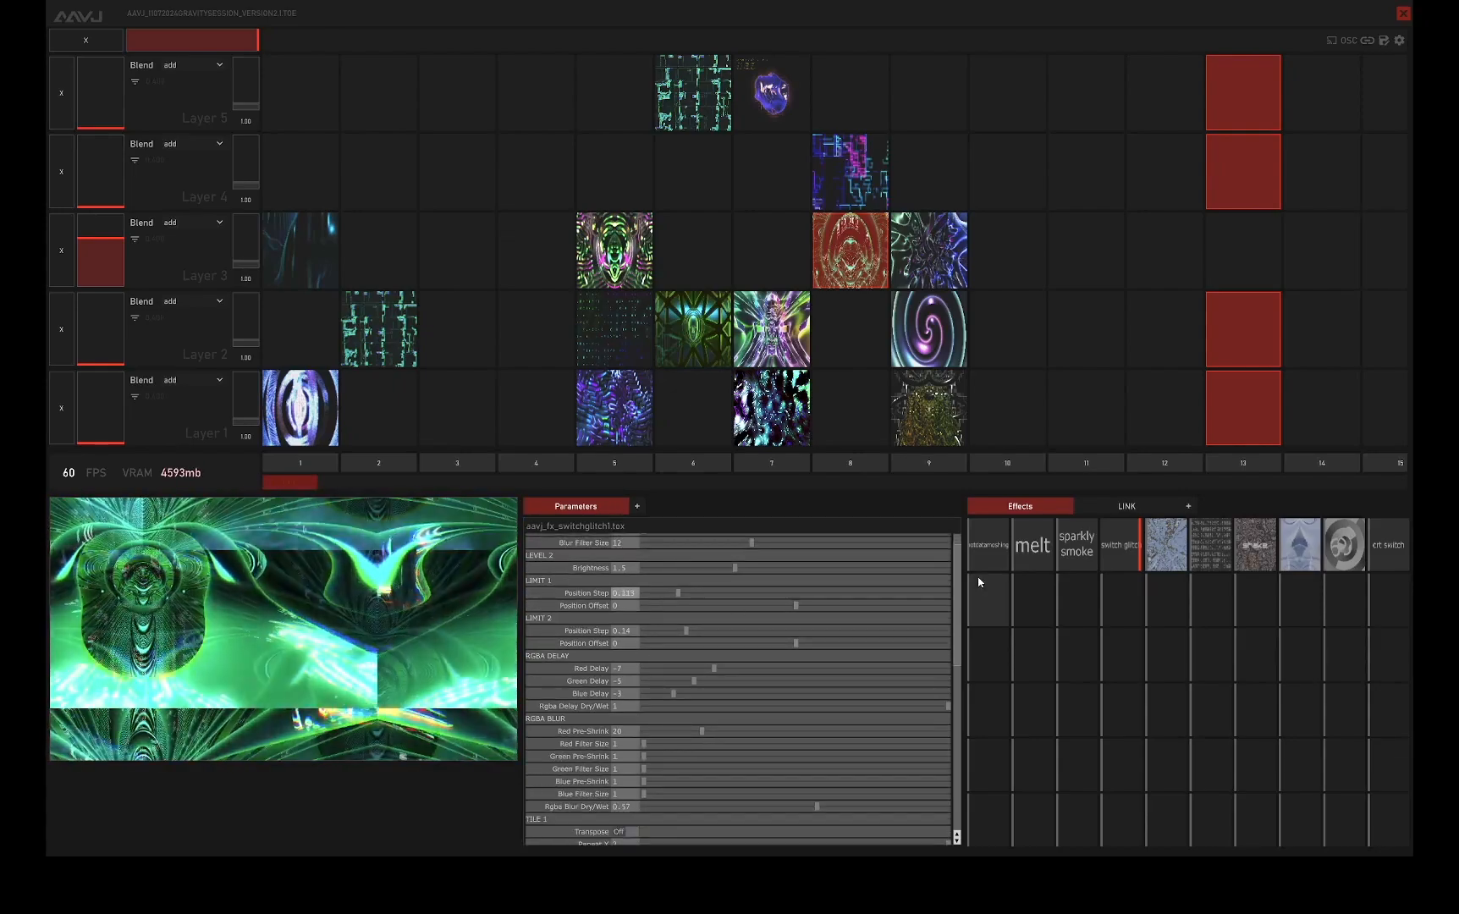
scroll(716, 661, down, 1)
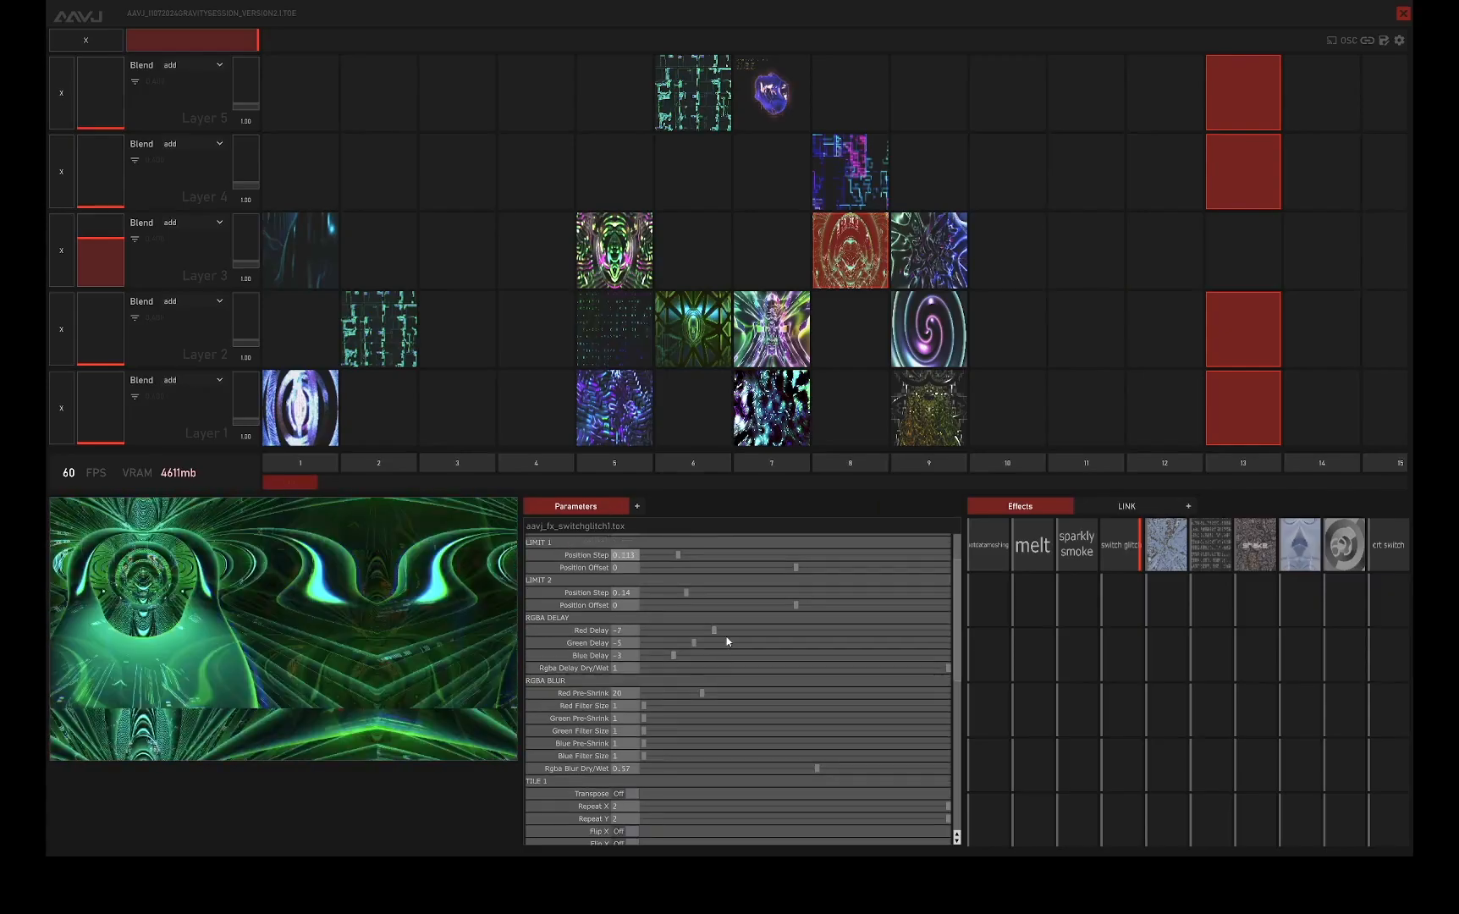
scroll(737, 602, up, 1)
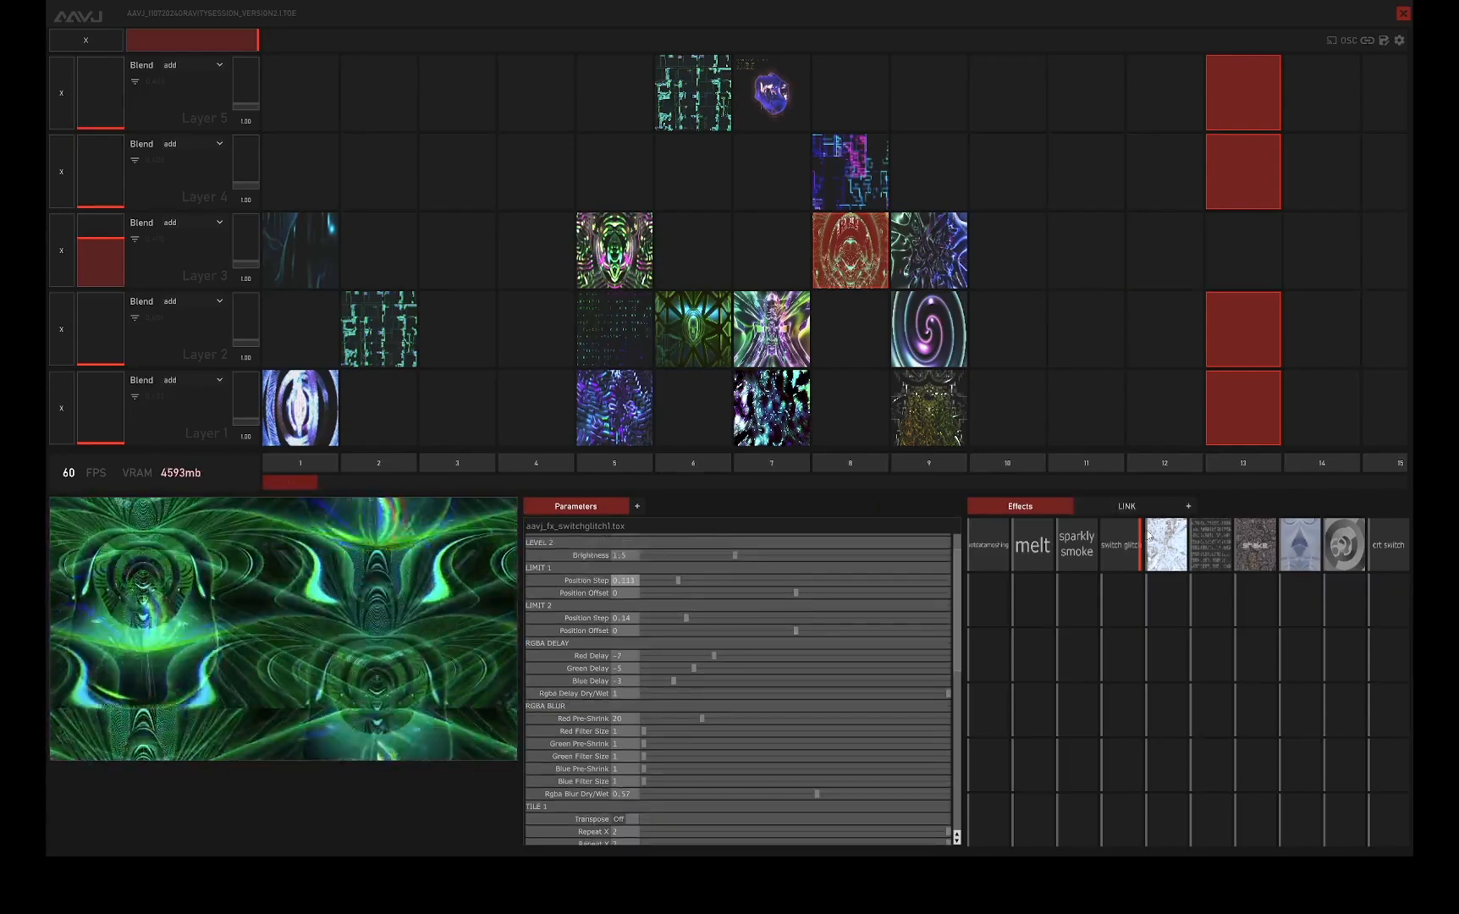
- Reopen the switch glitch effect's network, narrow its window beside the parameters, and preview limit1 and limit2 up close
double_click(1121, 544)
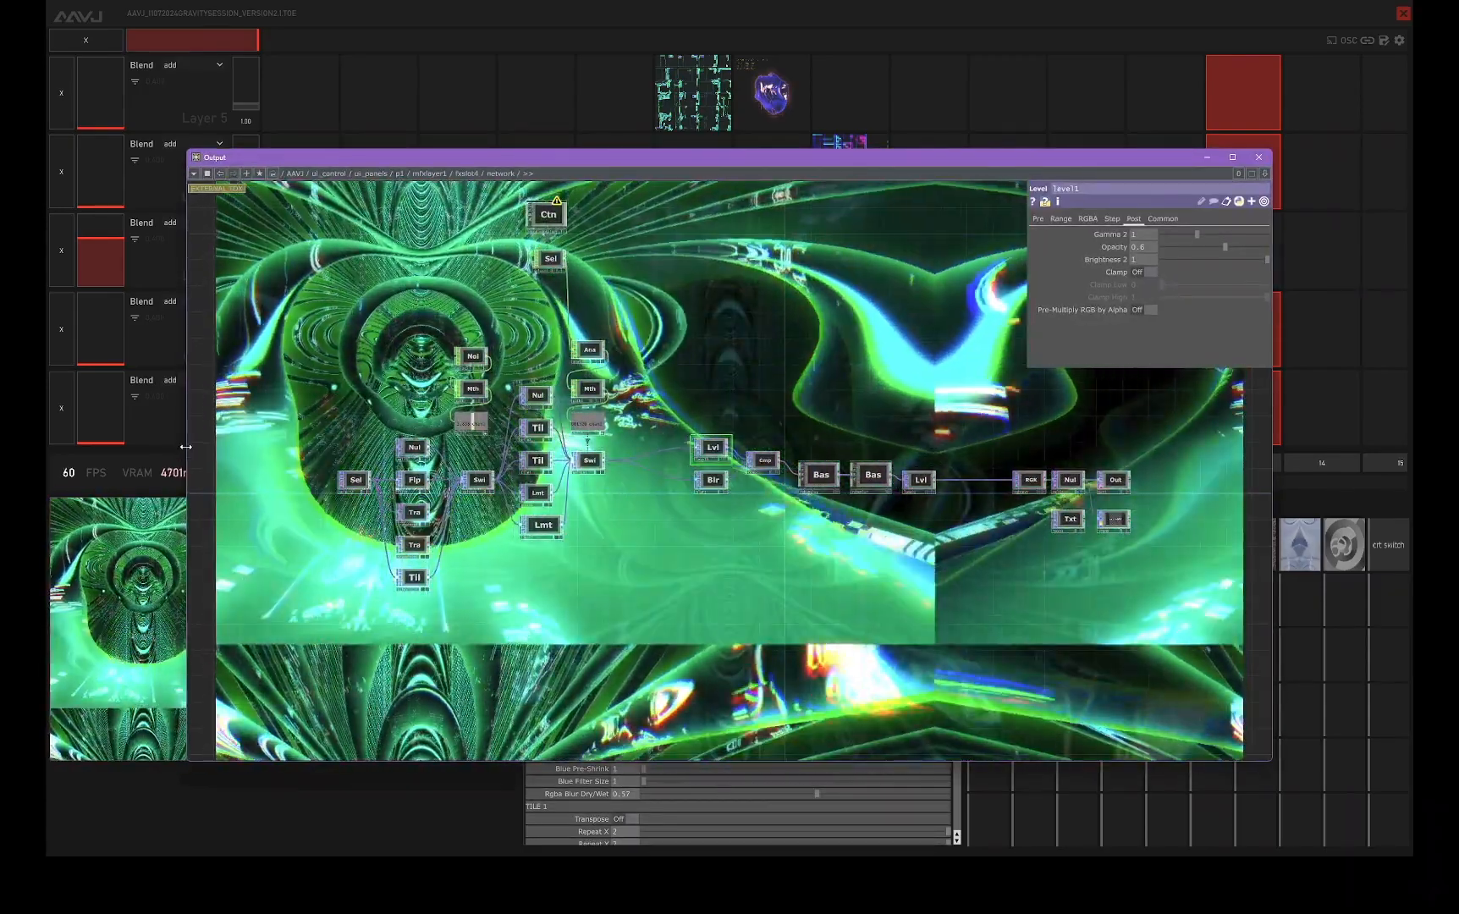
drag(187, 444, 814, 443)
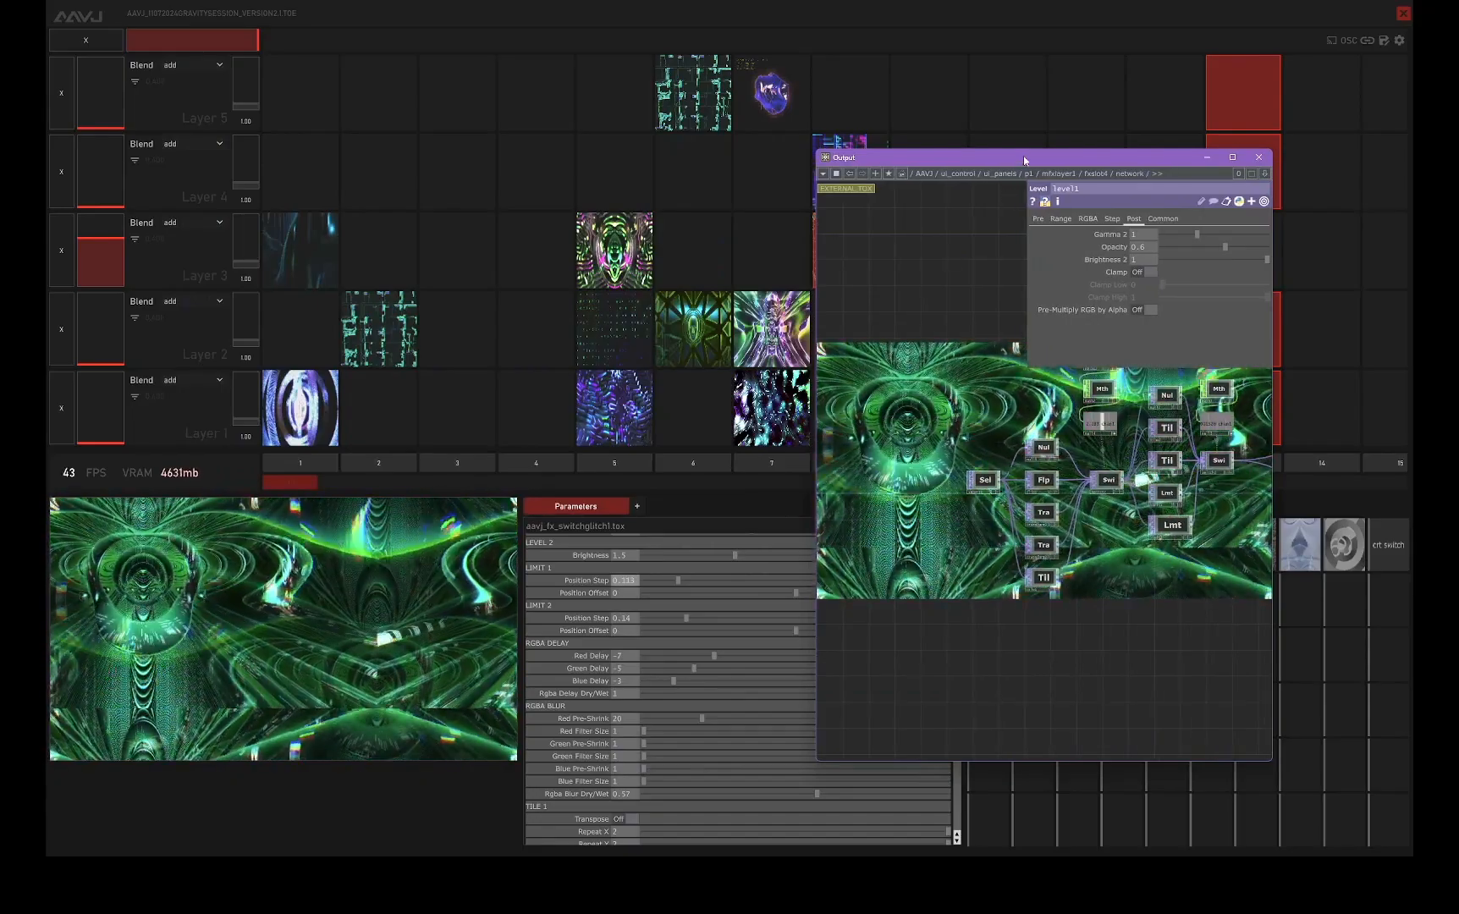
drag(1063, 605, 1212, 524)
scroll(1212, 524, up, 8)
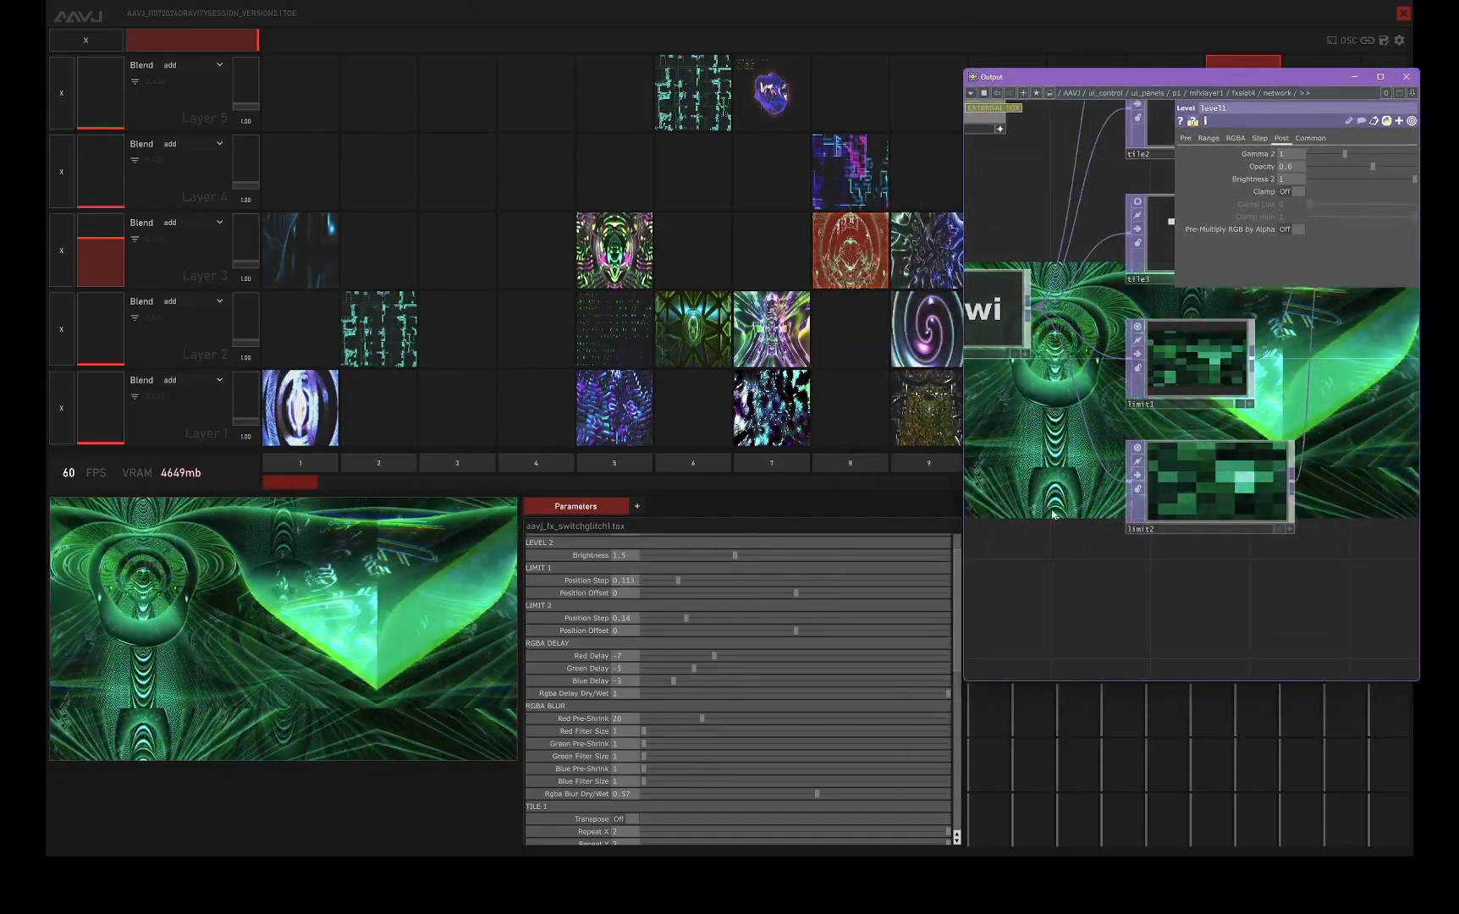
- Turn off Backdrop TOPs in the network display options
right_click(1047, 457)
mouse_move(1095, 489)
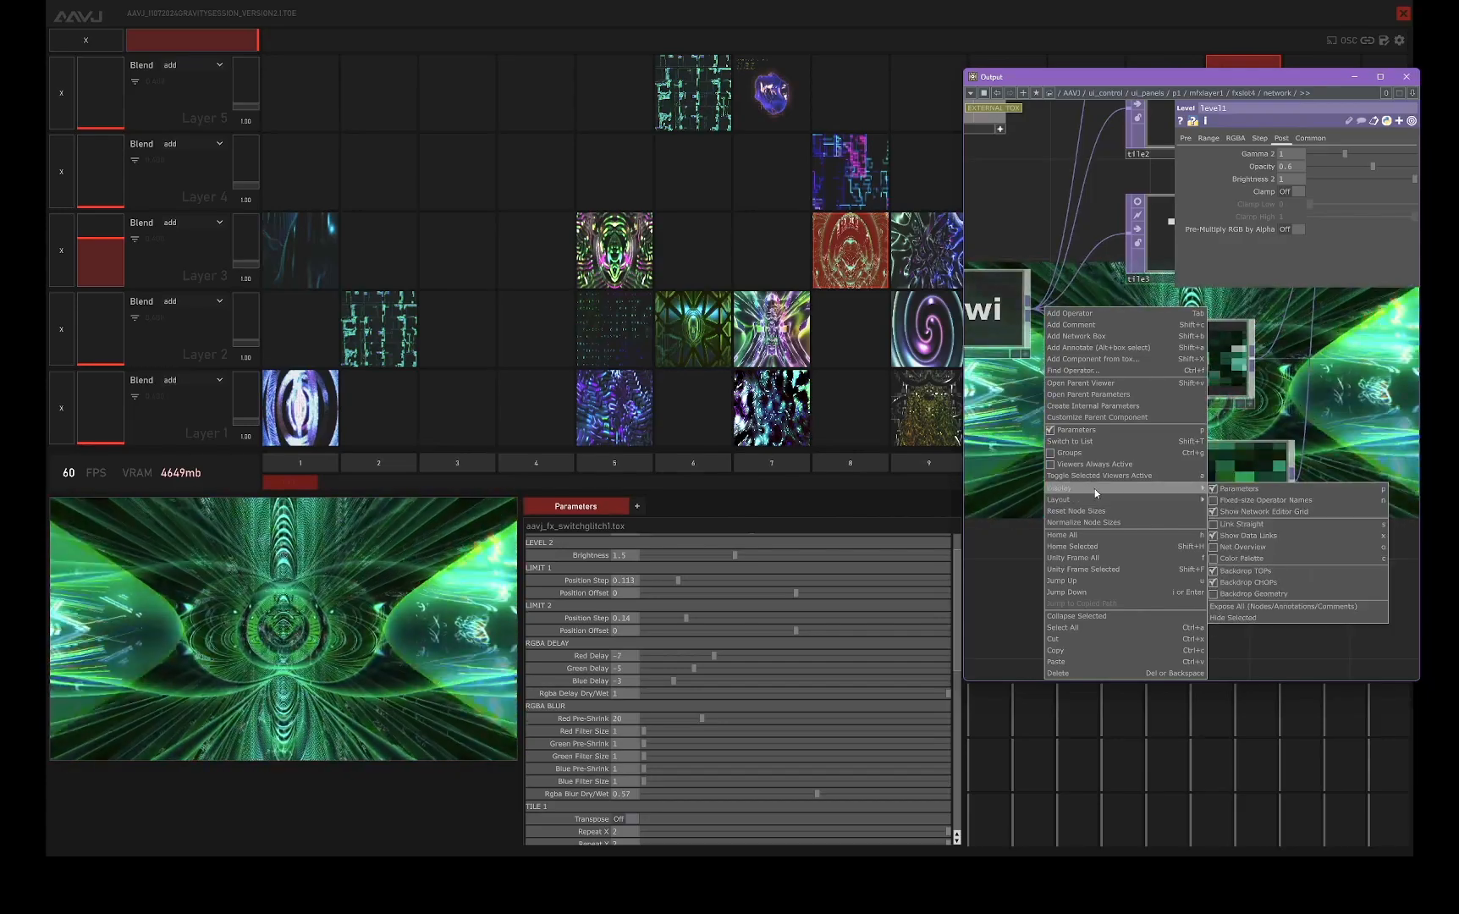
click(1230, 570)
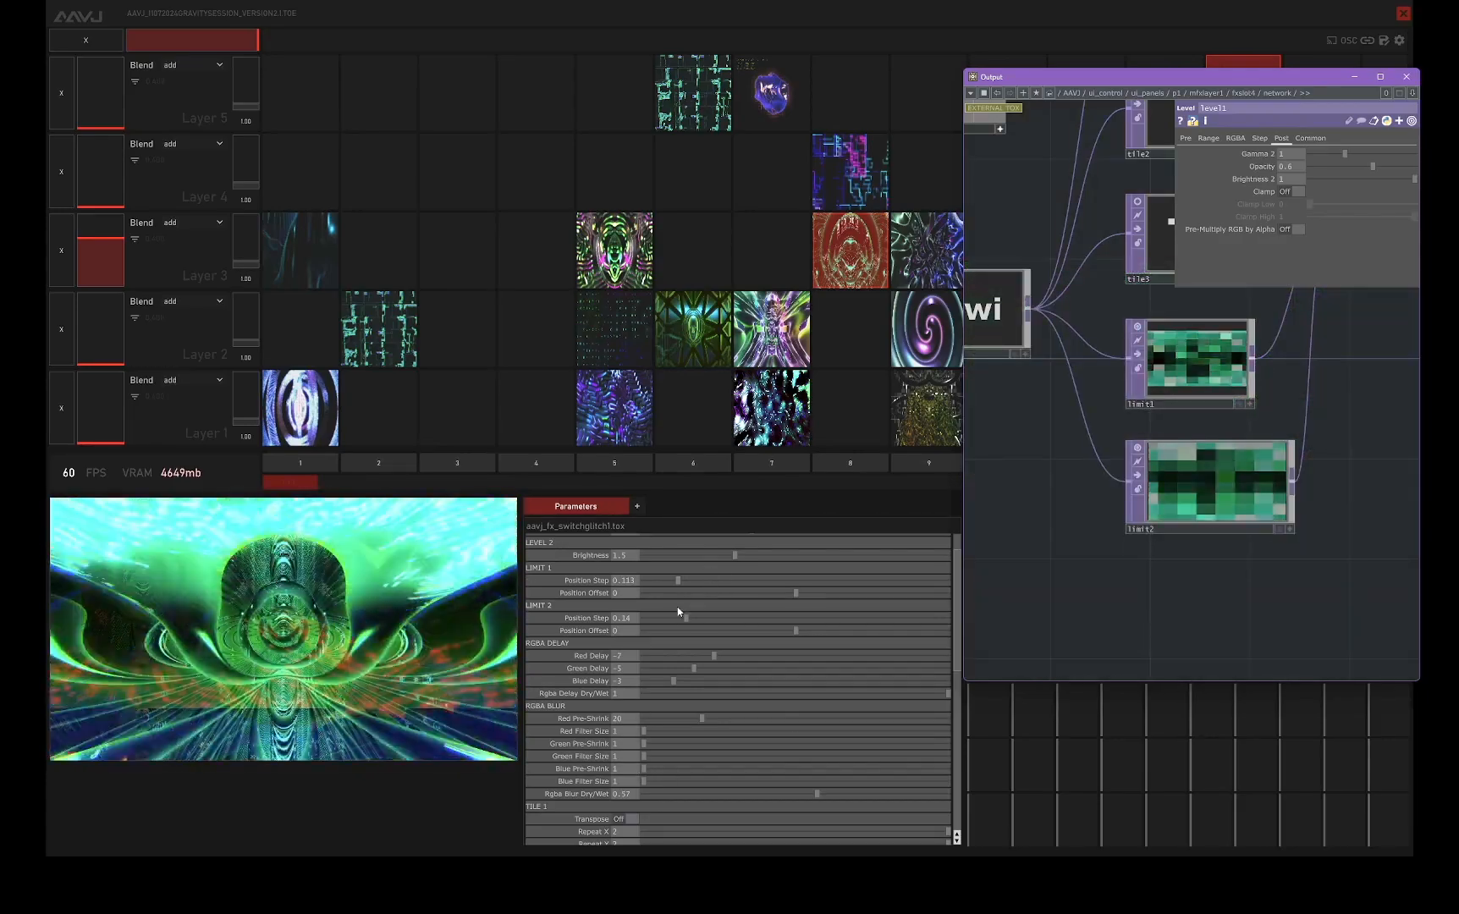
- Try a Limit 1 Position Step of 0.064, then undo it together with the previous Position Step change
mouse_move(680, 580)
mouse_down()
mouse_move(743, 579)
mouse_move(662, 579)
mouse_up()
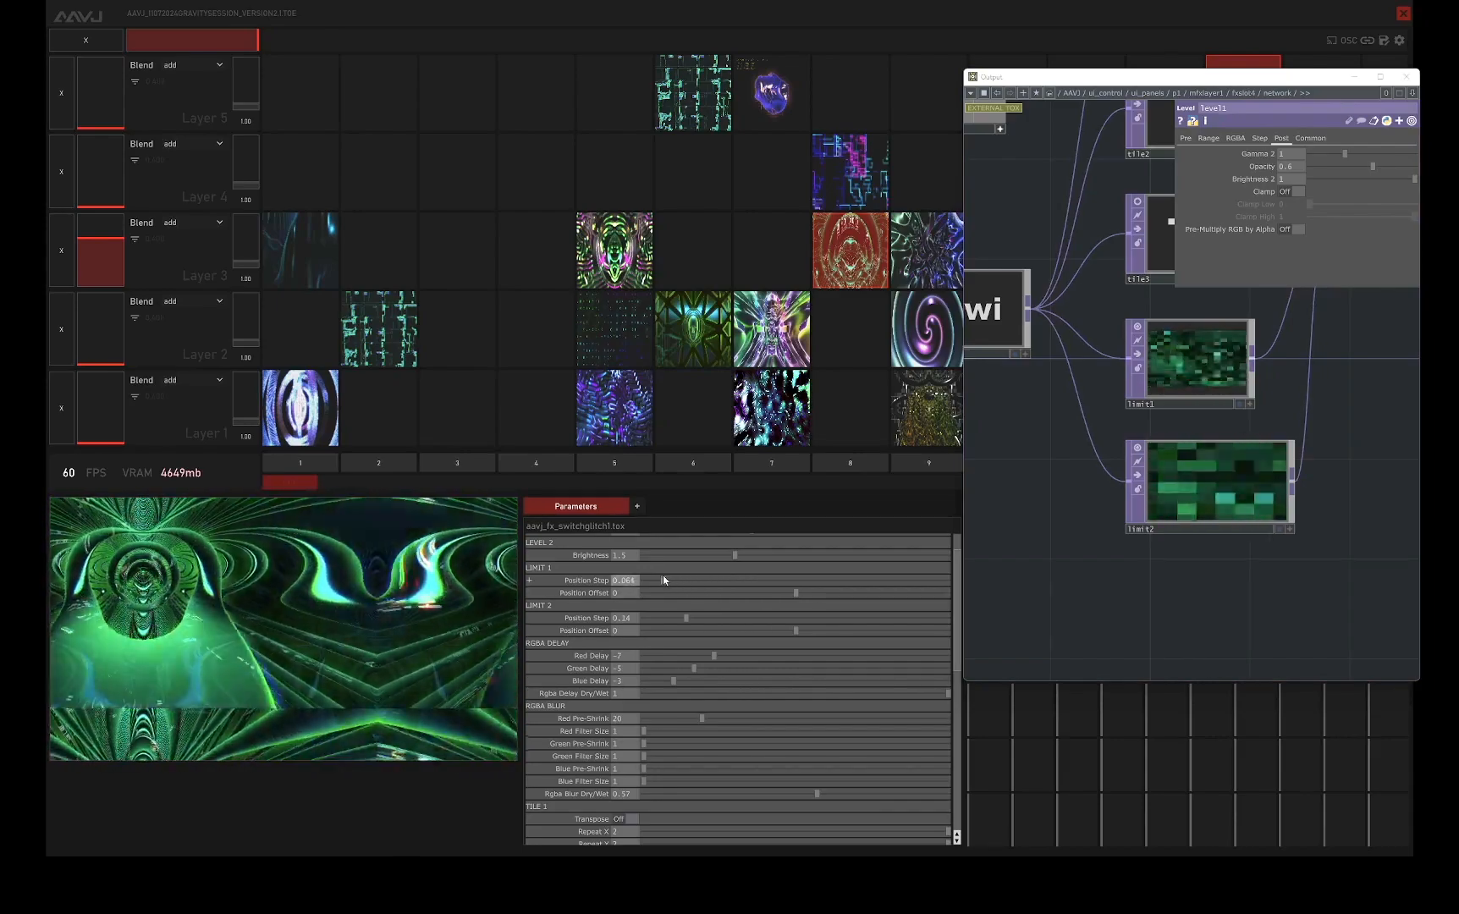
key(ctrl+z)
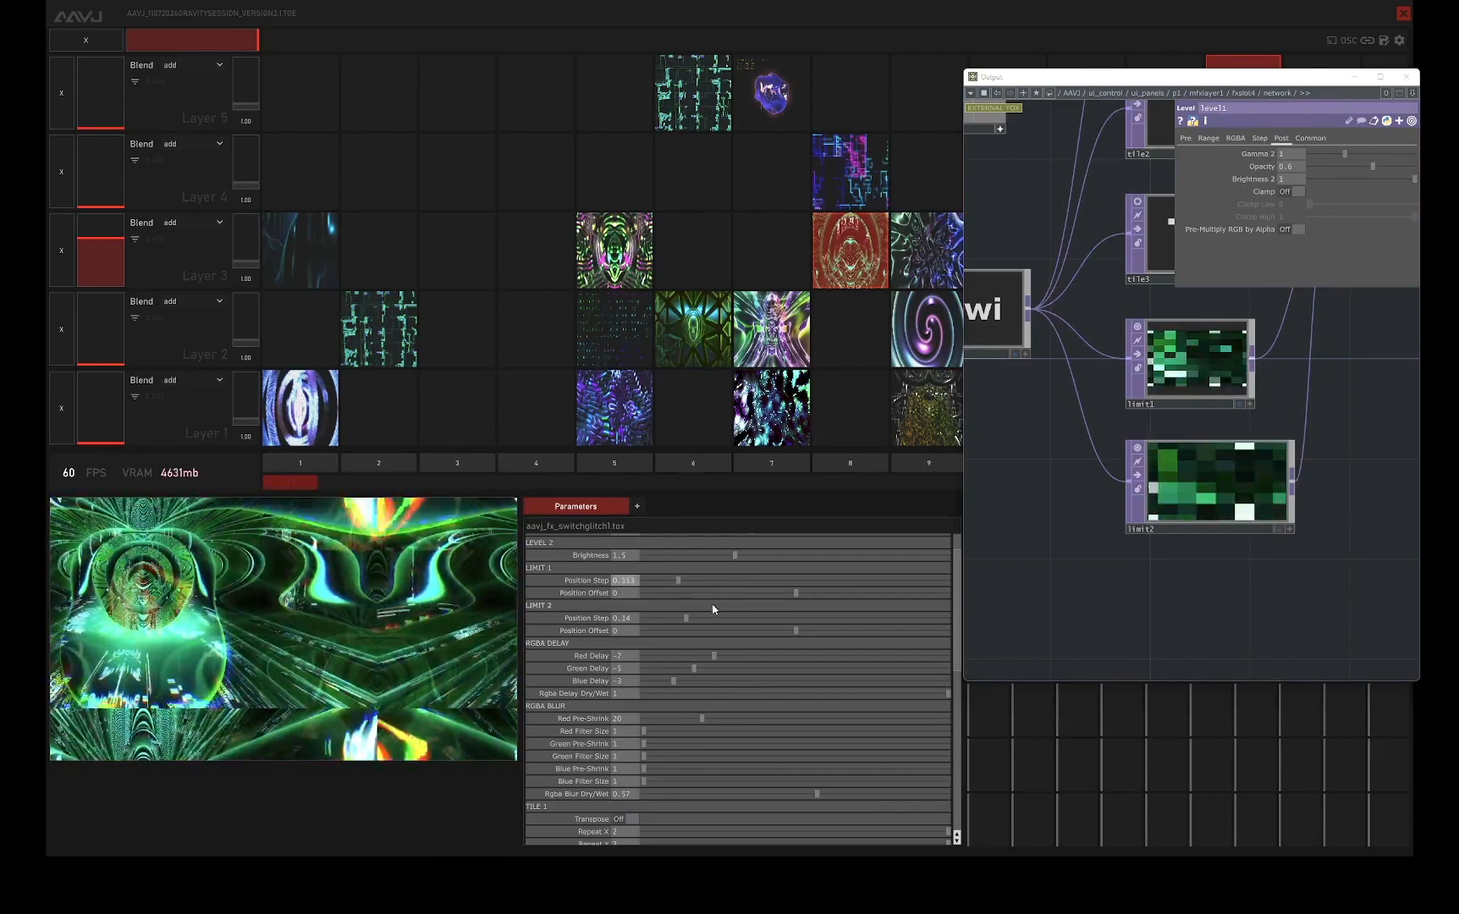
key(ctrl+z)
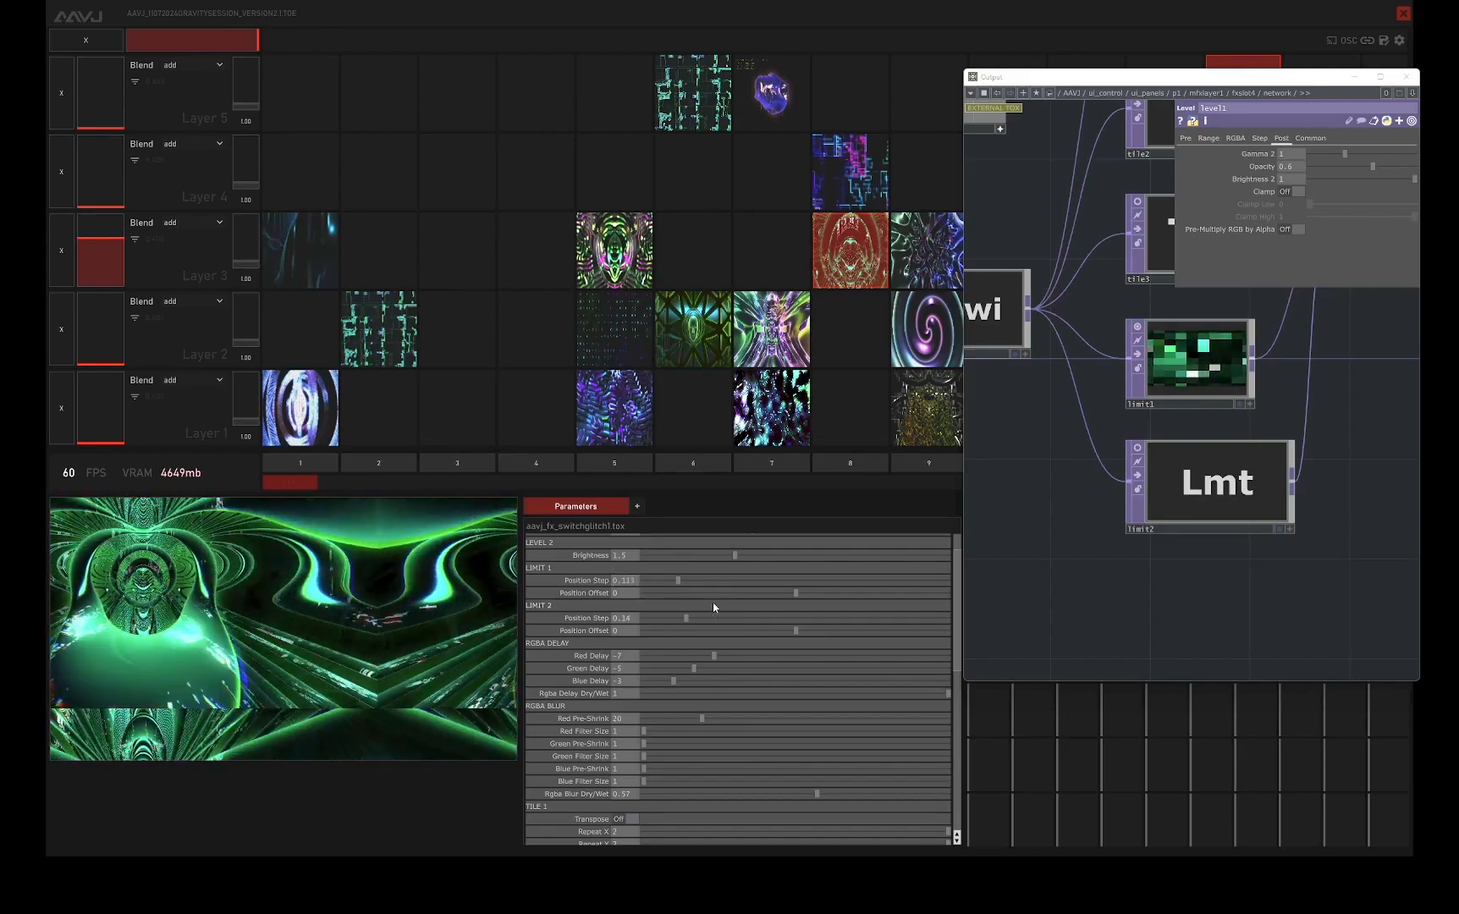
key(ctrl+z)
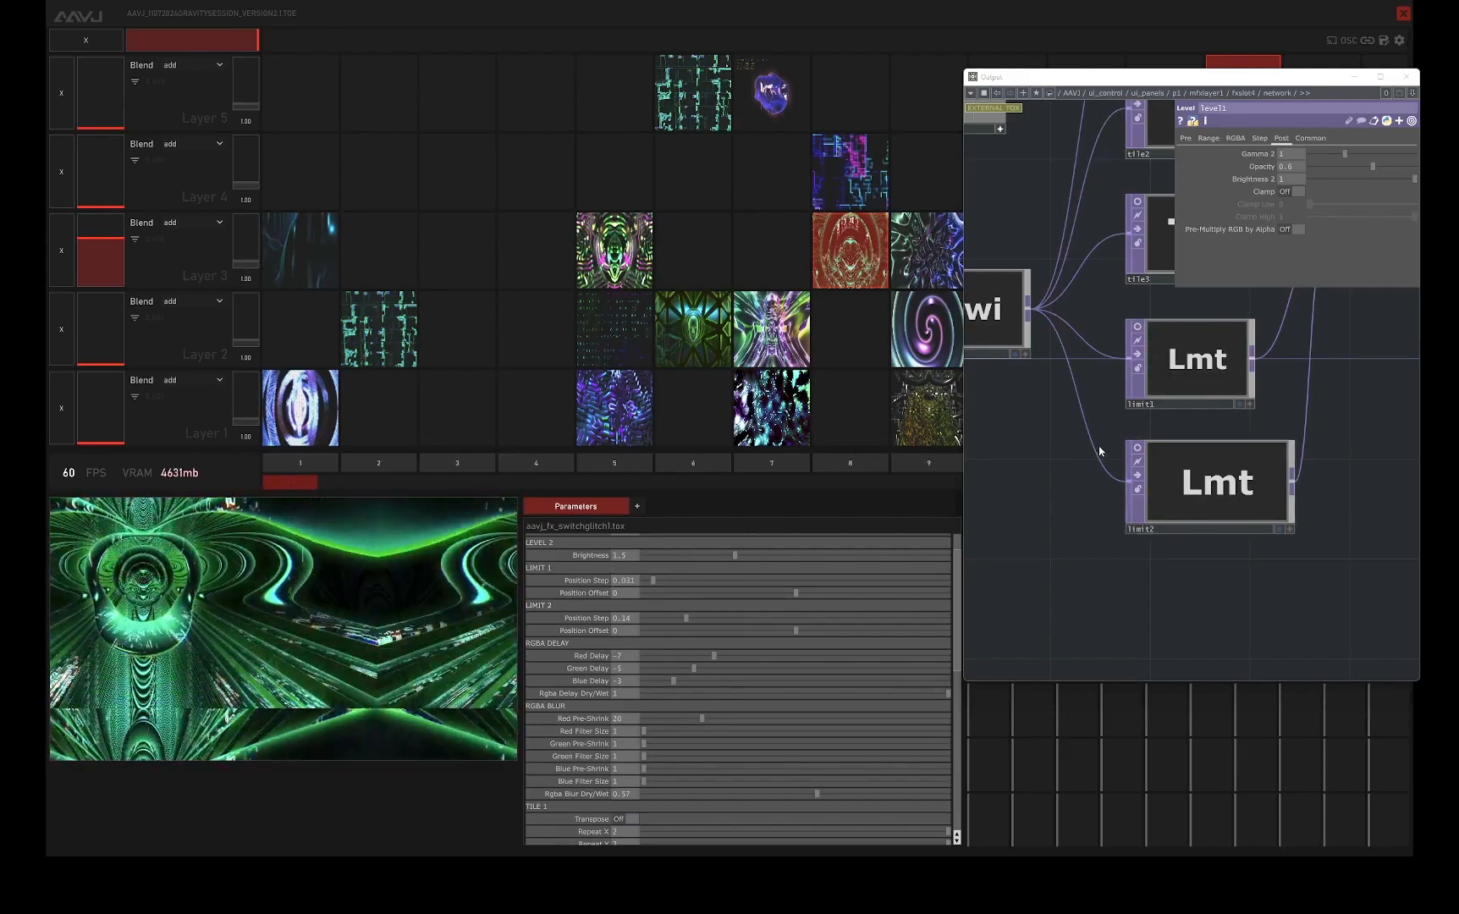
- Preview limit2 and try a Limit 2 Position Step of 0.114 together with a slightly negative Position Offset
click(1137, 447)
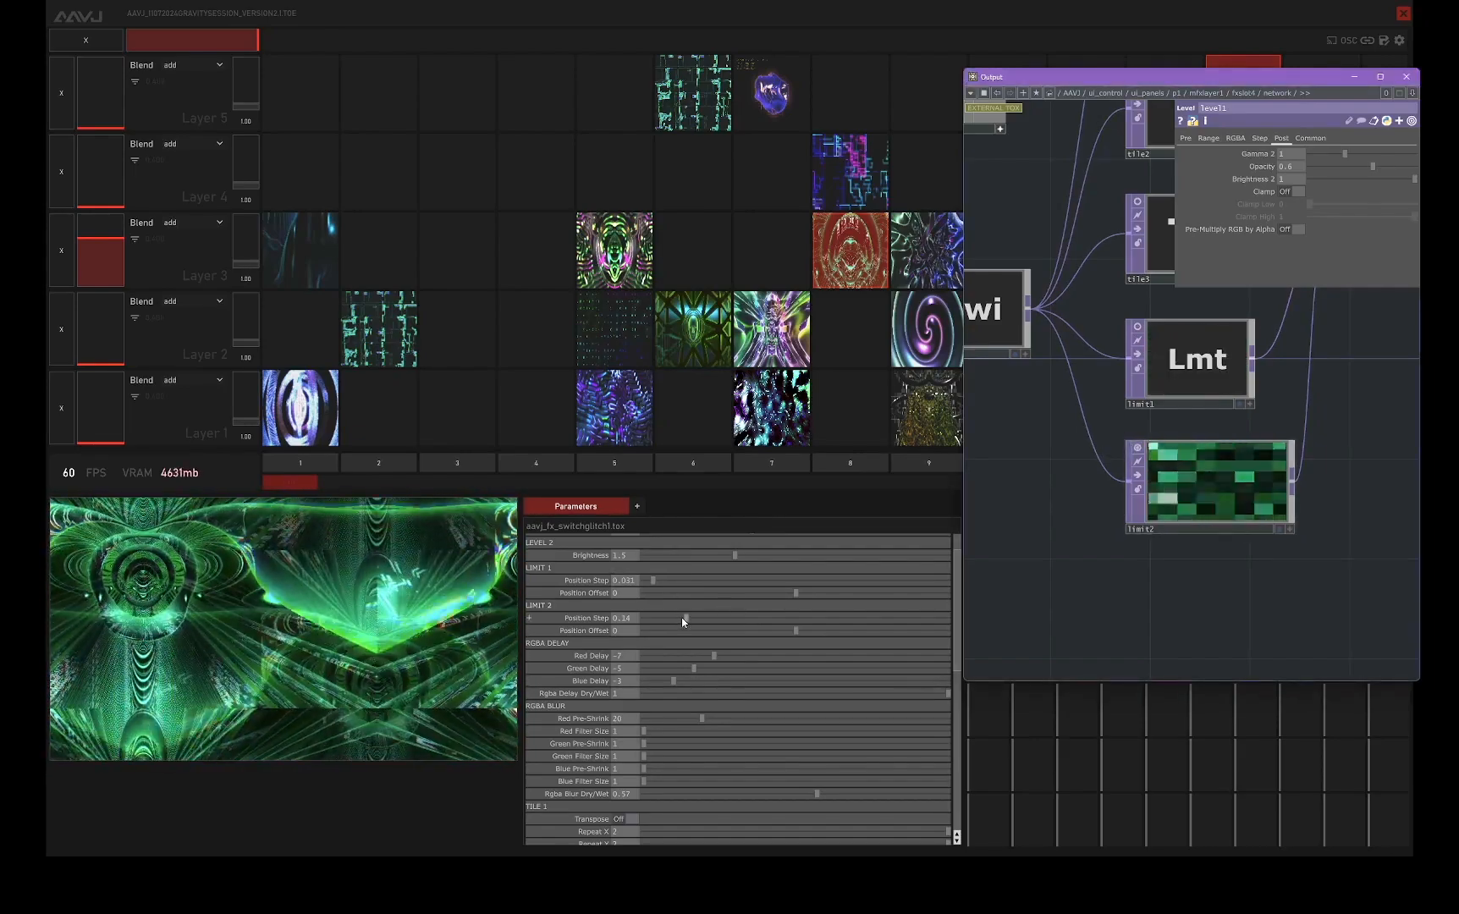
mouse_move(682, 618)
mouse_down()
mouse_move(660, 617)
mouse_move(678, 616)
mouse_up()
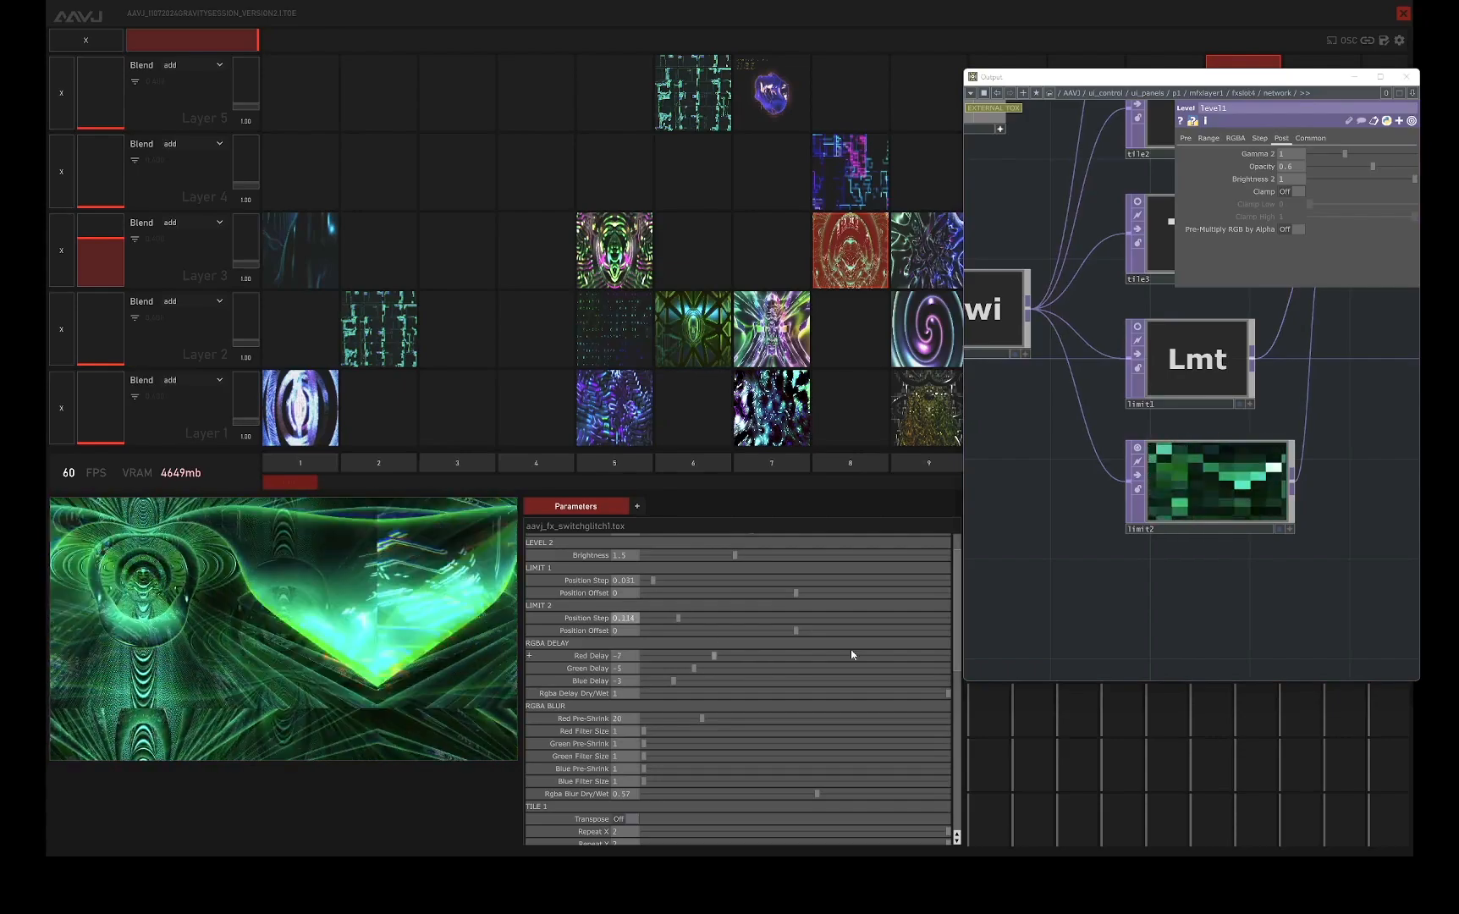
drag(796, 632, 766, 633)
- Try driving the Limit 2 Position Offset with absTime.seconds multiplied by a small factor
click(625, 633)
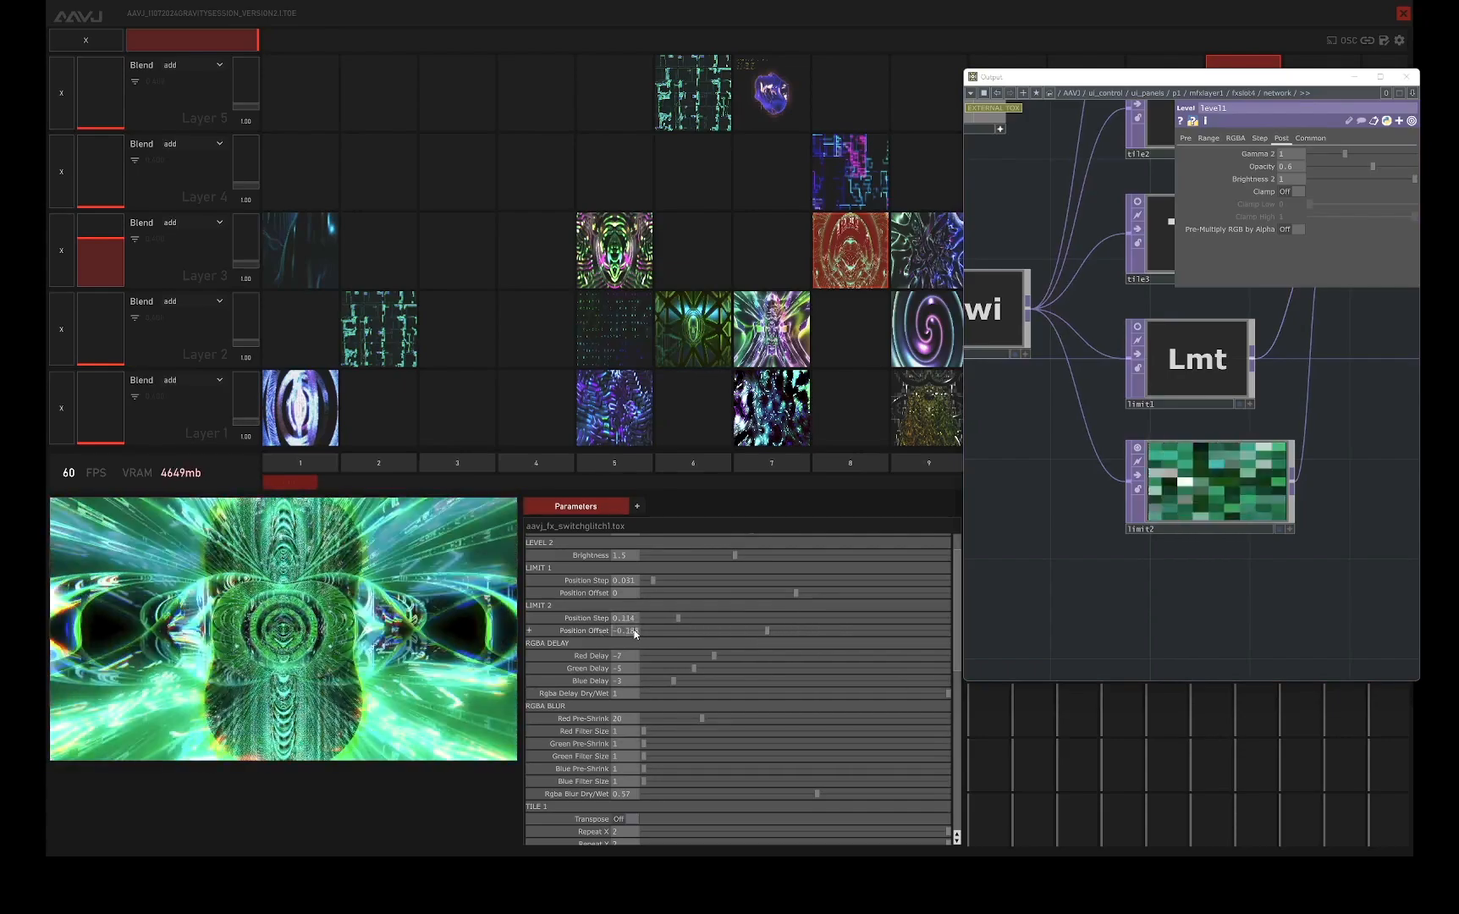
text(absTime.s)
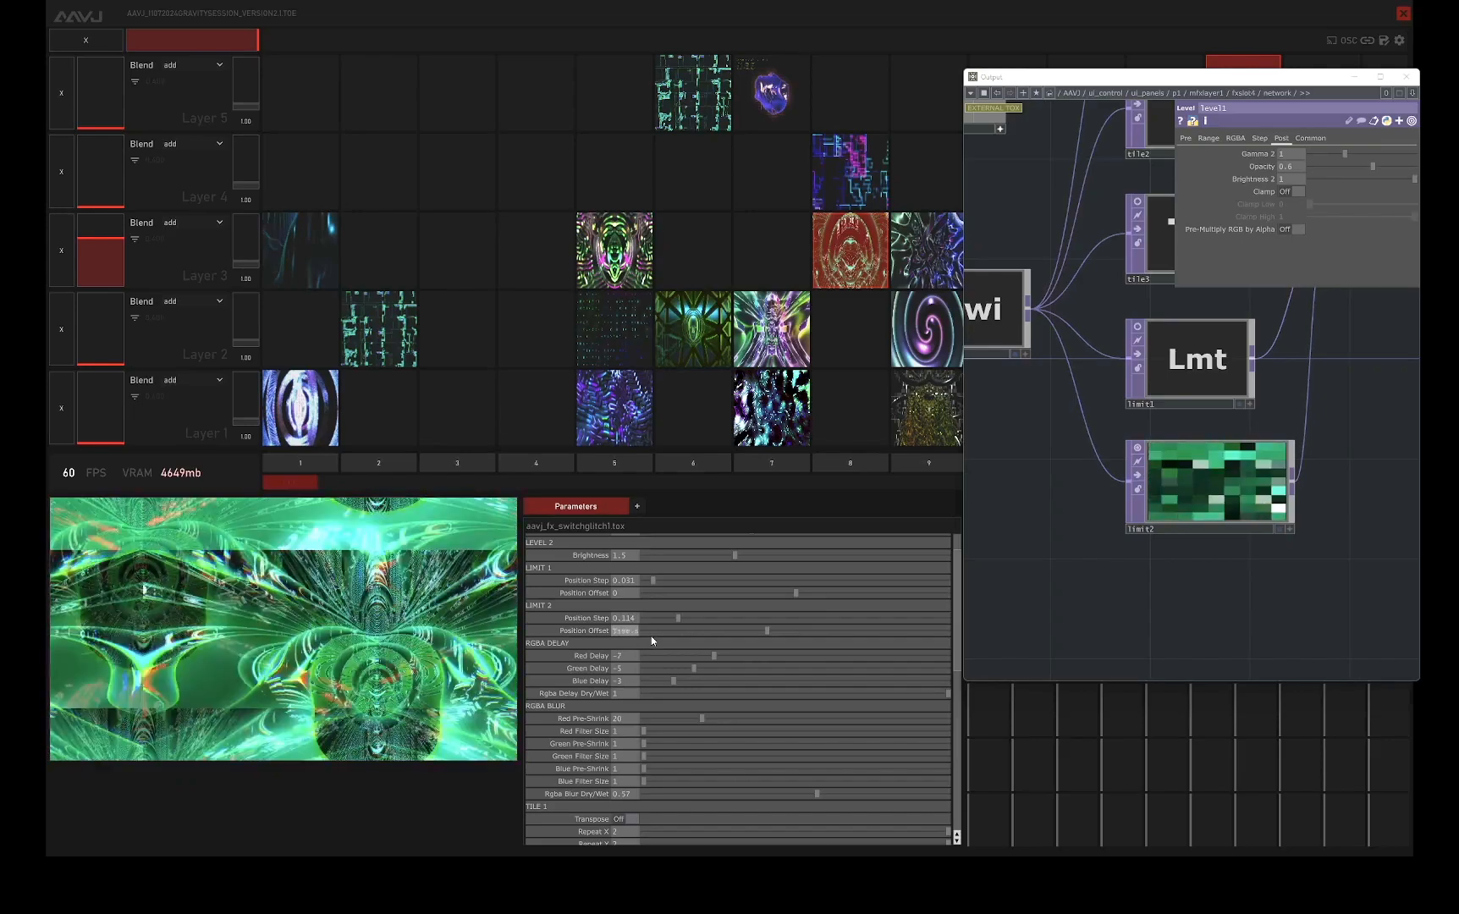
text(econds)
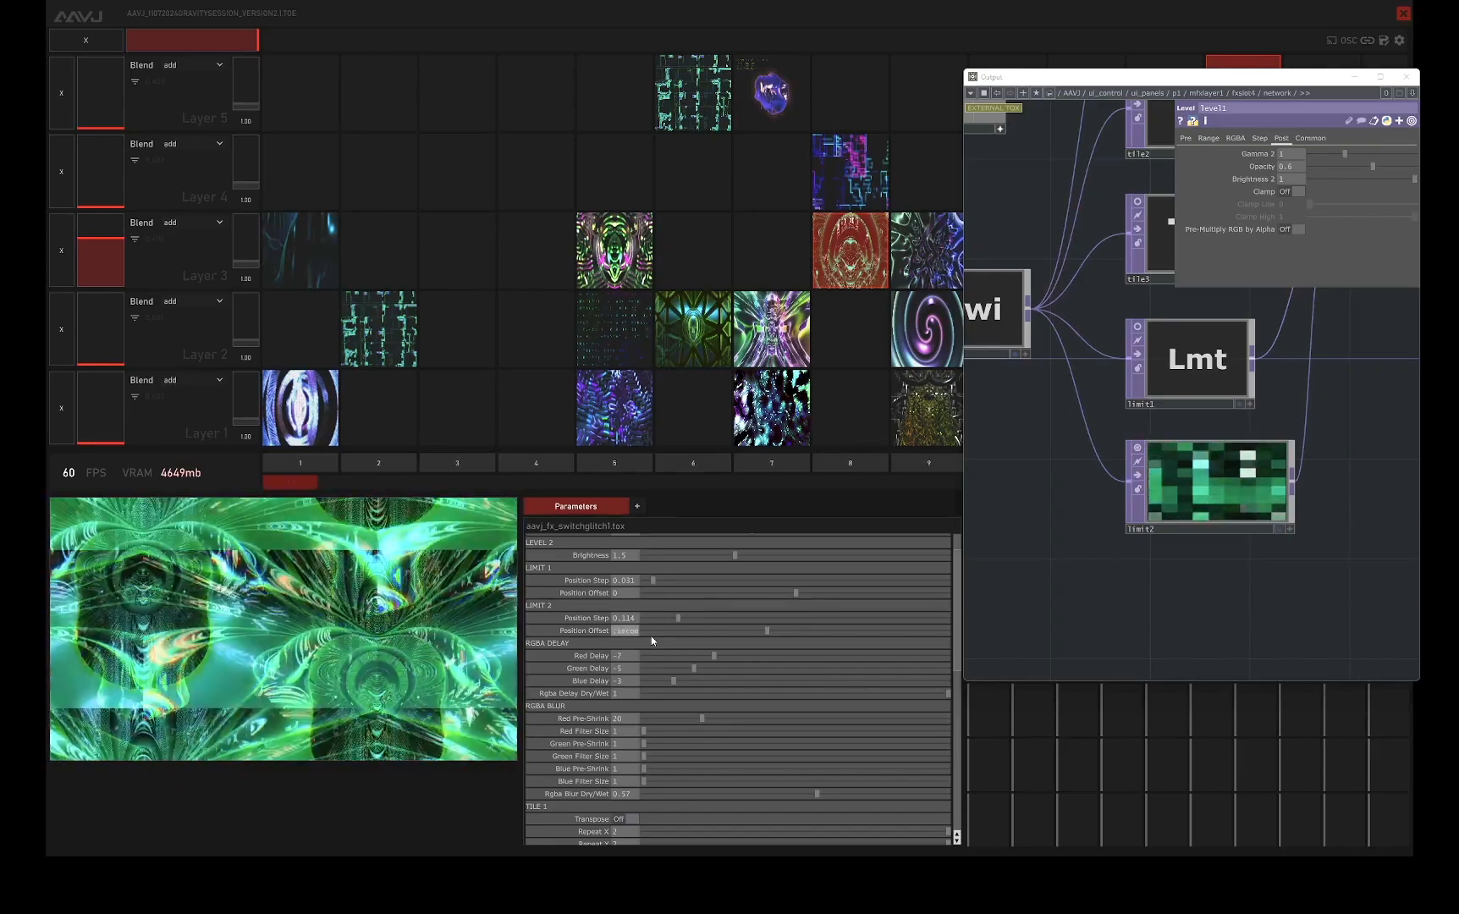
key(Return)
text(e.)
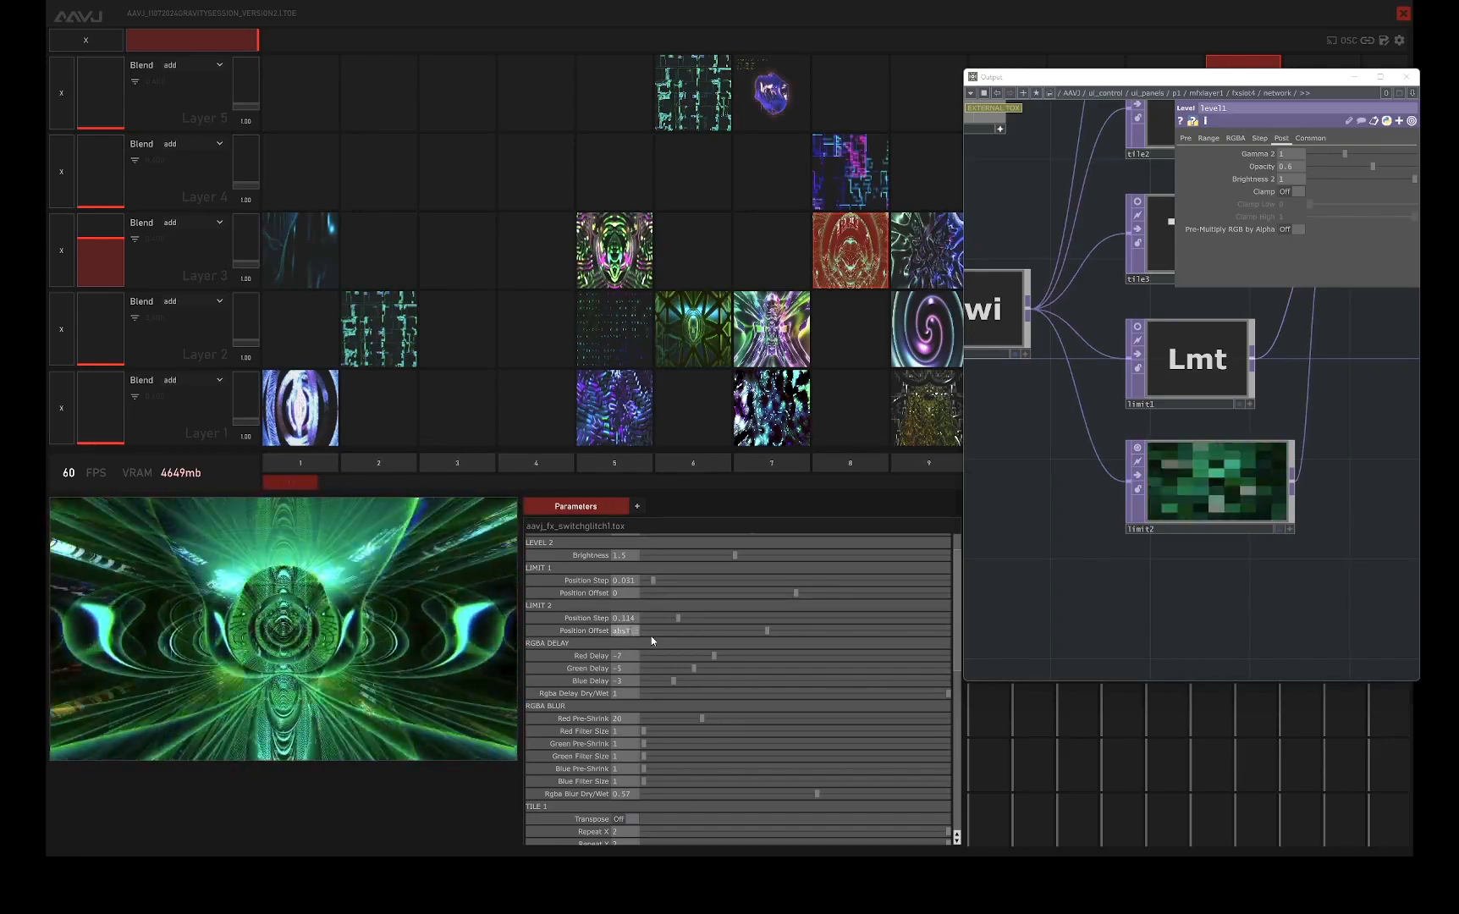
text(seconds*0.04)
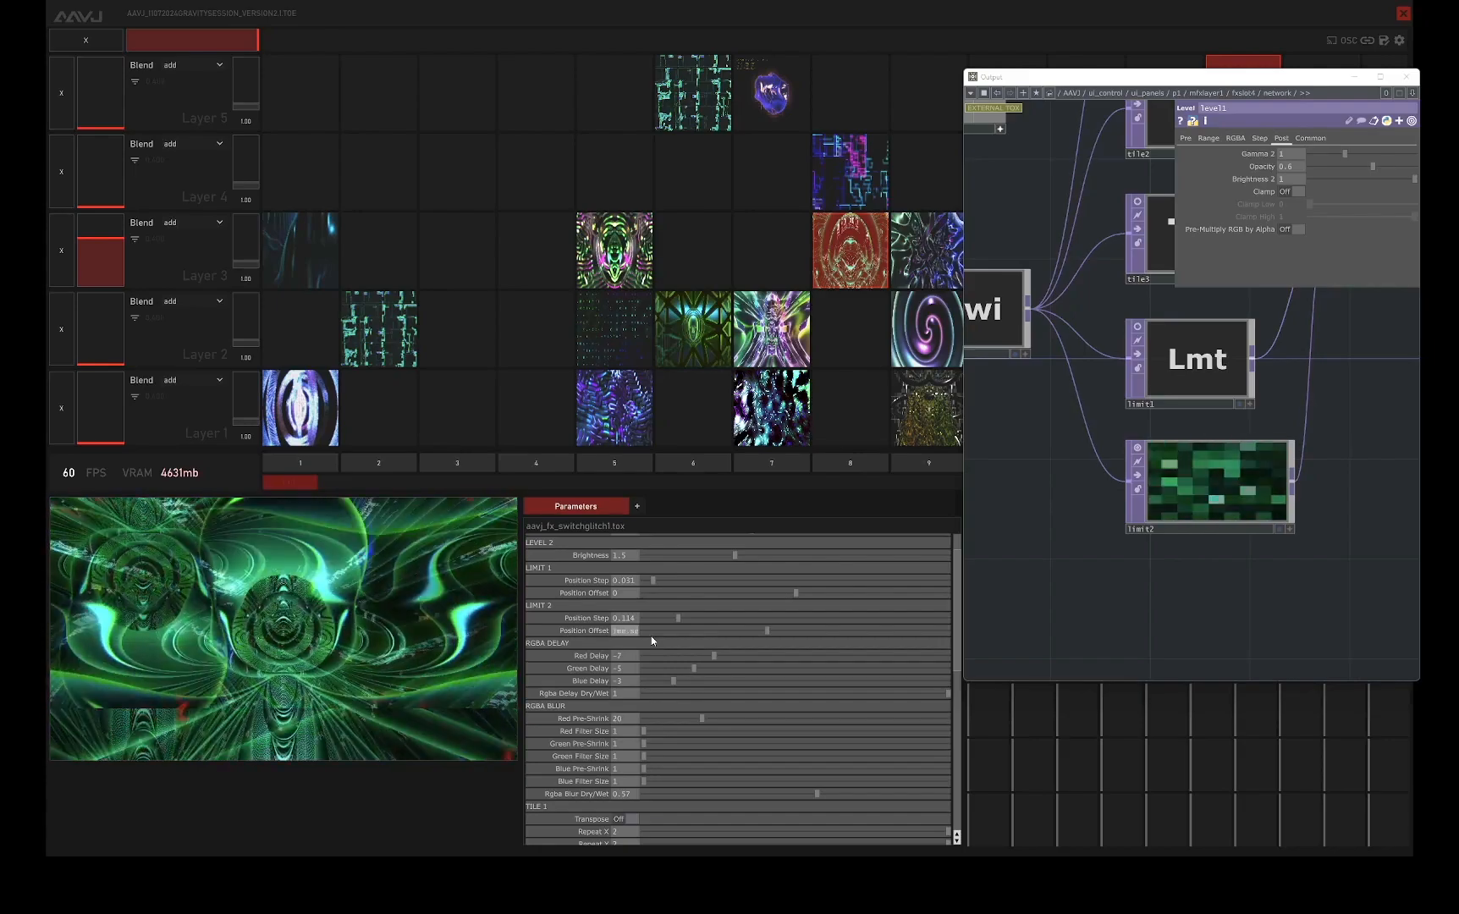
key(Return)
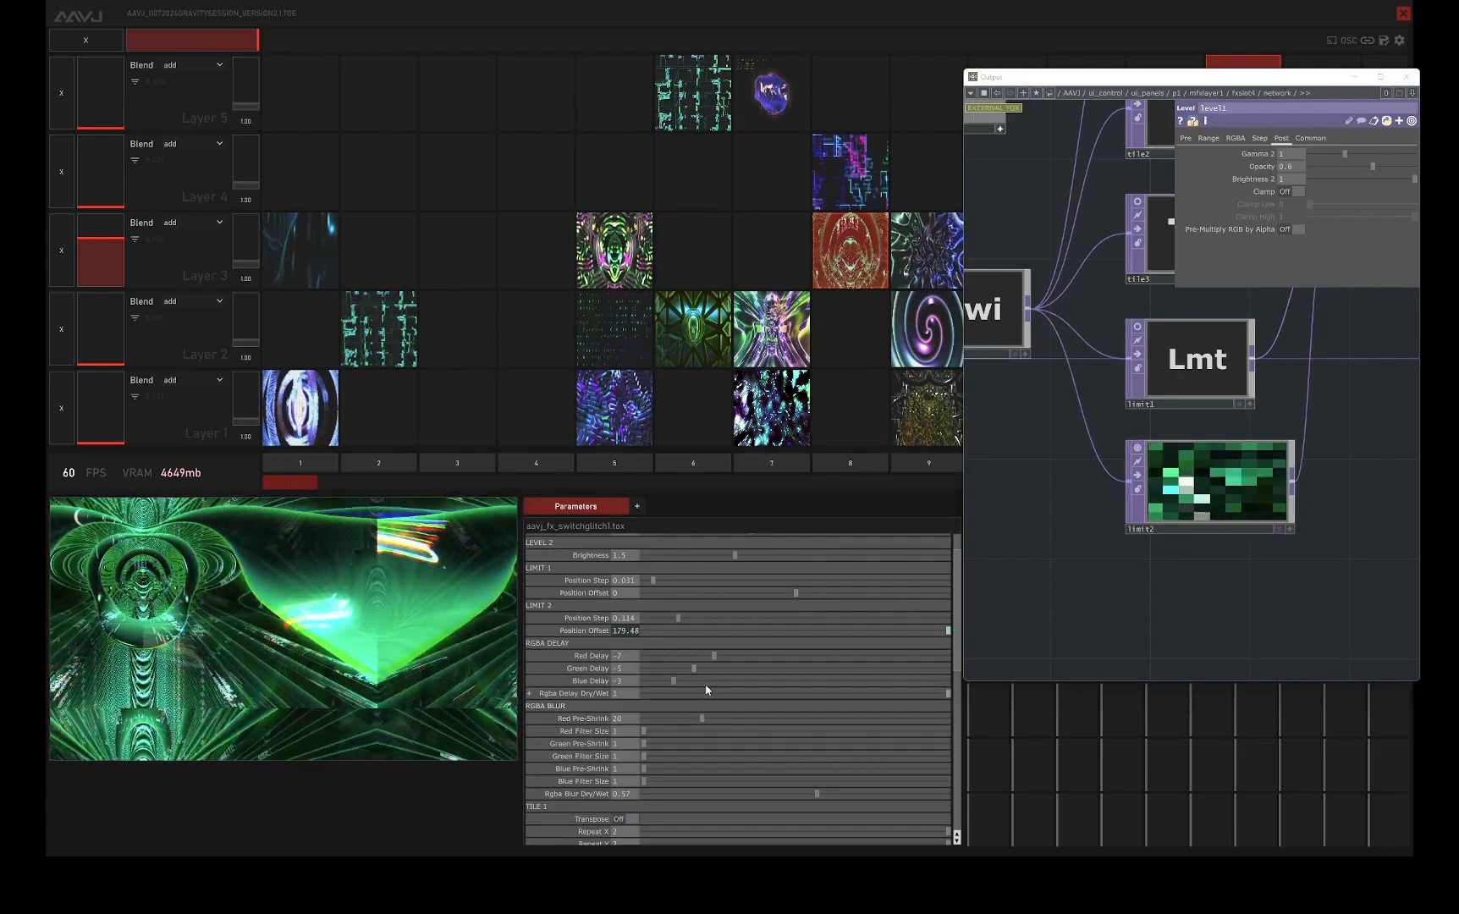
- Undo the Limit 2 Position Offset and Position Step changes
key(ctrl+z)
key(ctrl+z)
key(ctrl+z)
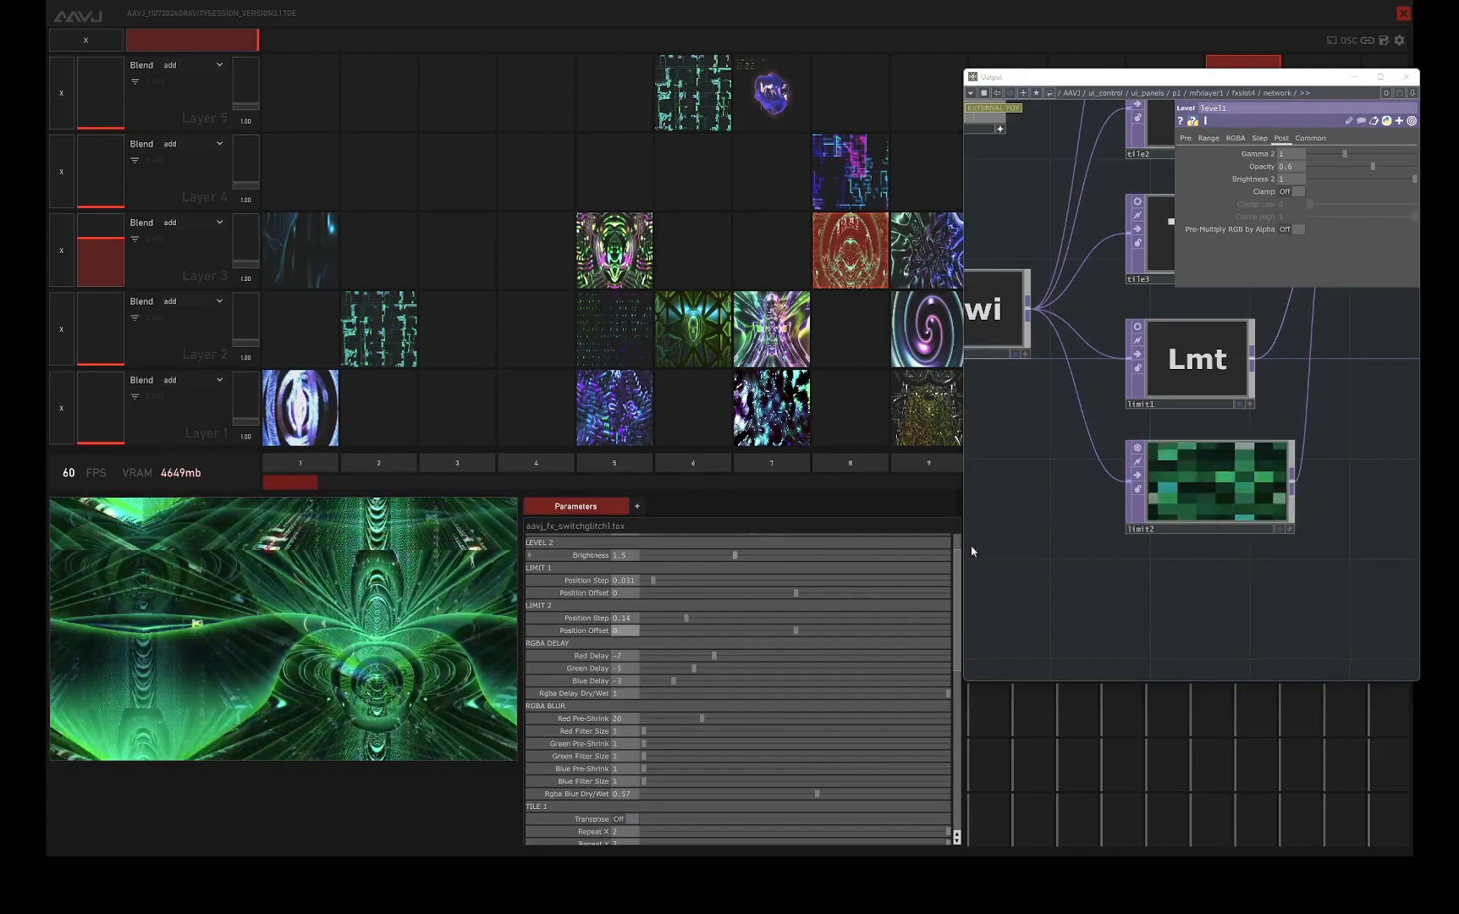
- Turn off the limit2 preview and close the effect's network window
click(1124, 470)
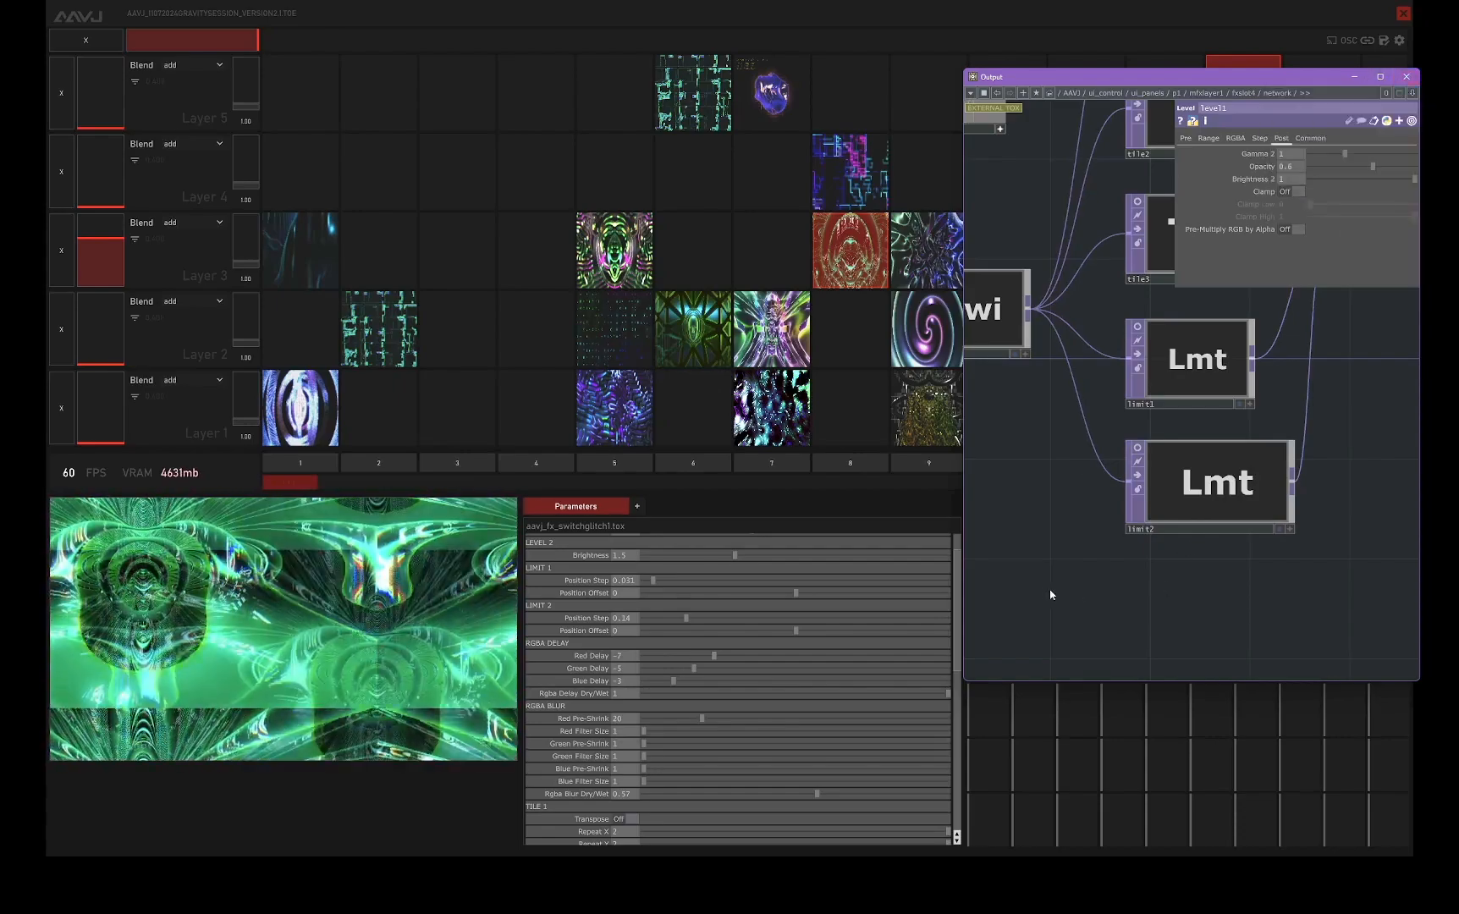
click(1407, 77)
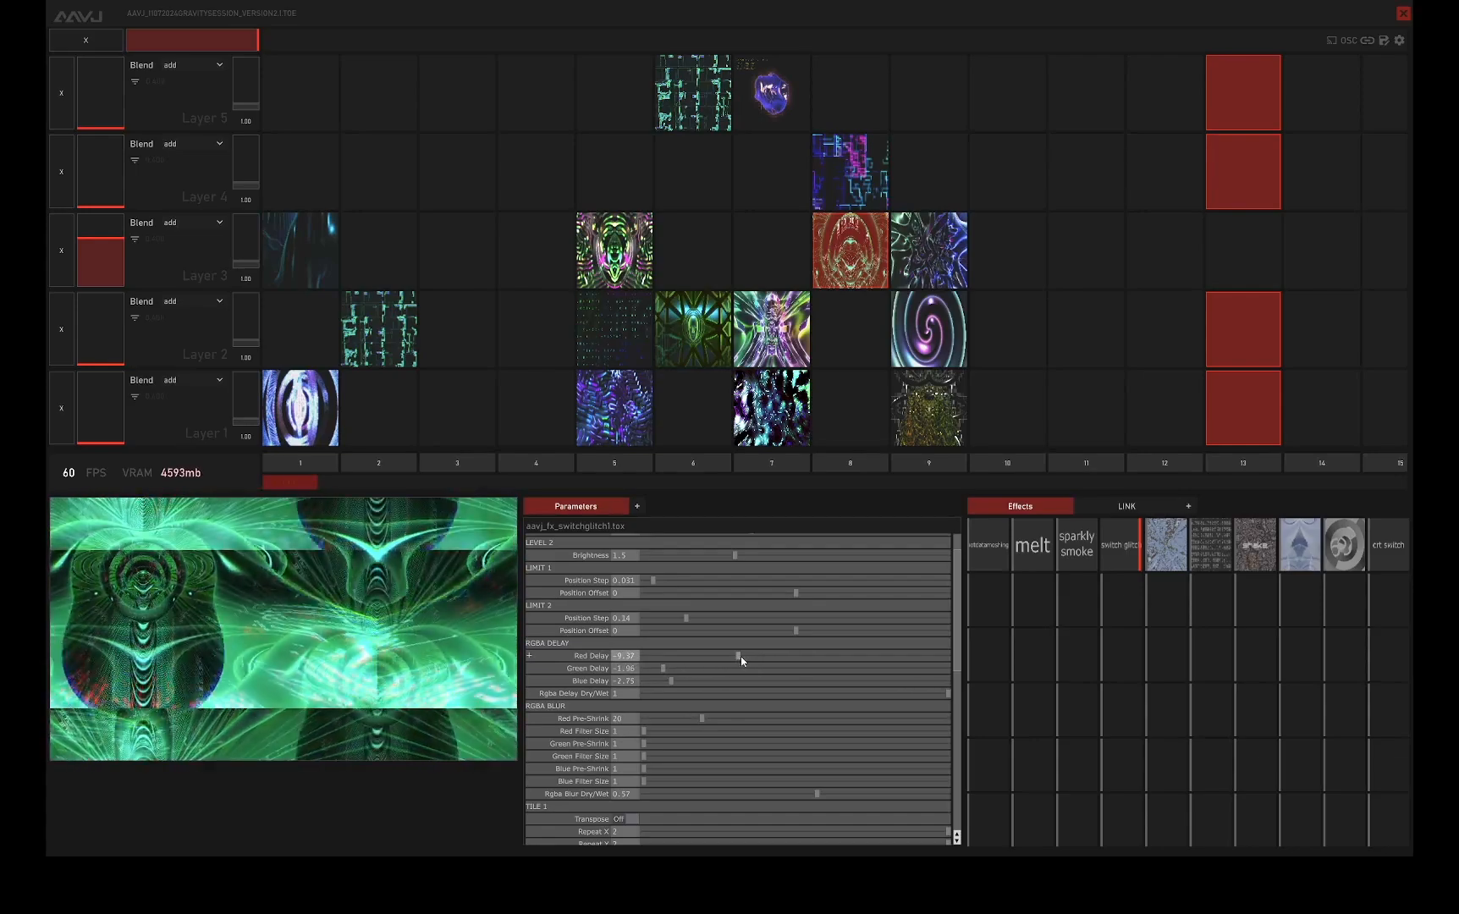
- Try a Red Delay of about -15.21 and vary the RGBA Delay Dry/Wet, ending at 1
drag(741, 657, 801, 656)
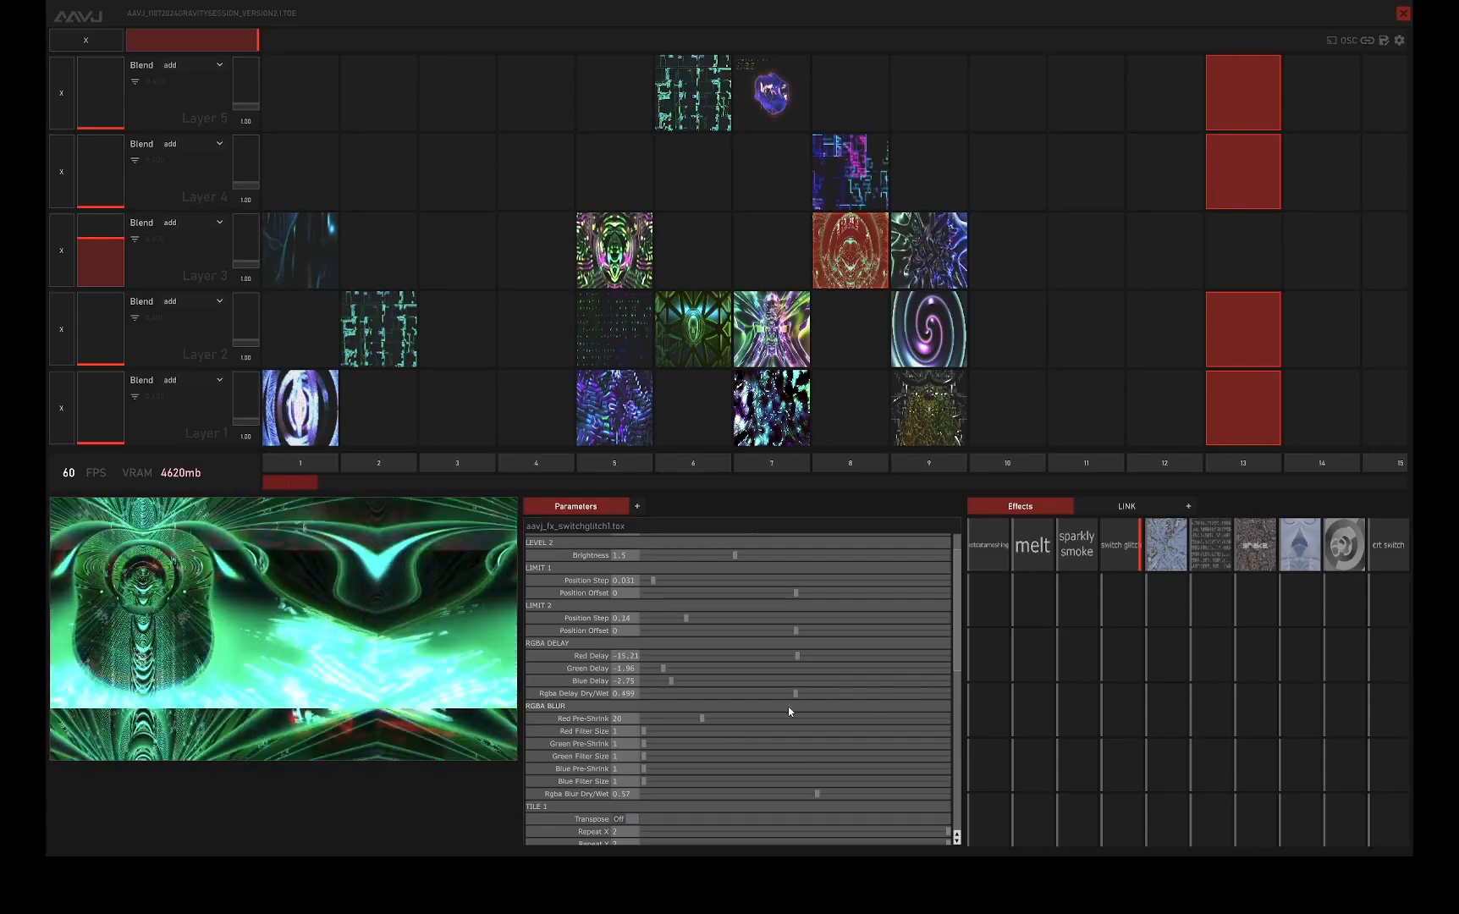
drag(754, 714, 989, 724)
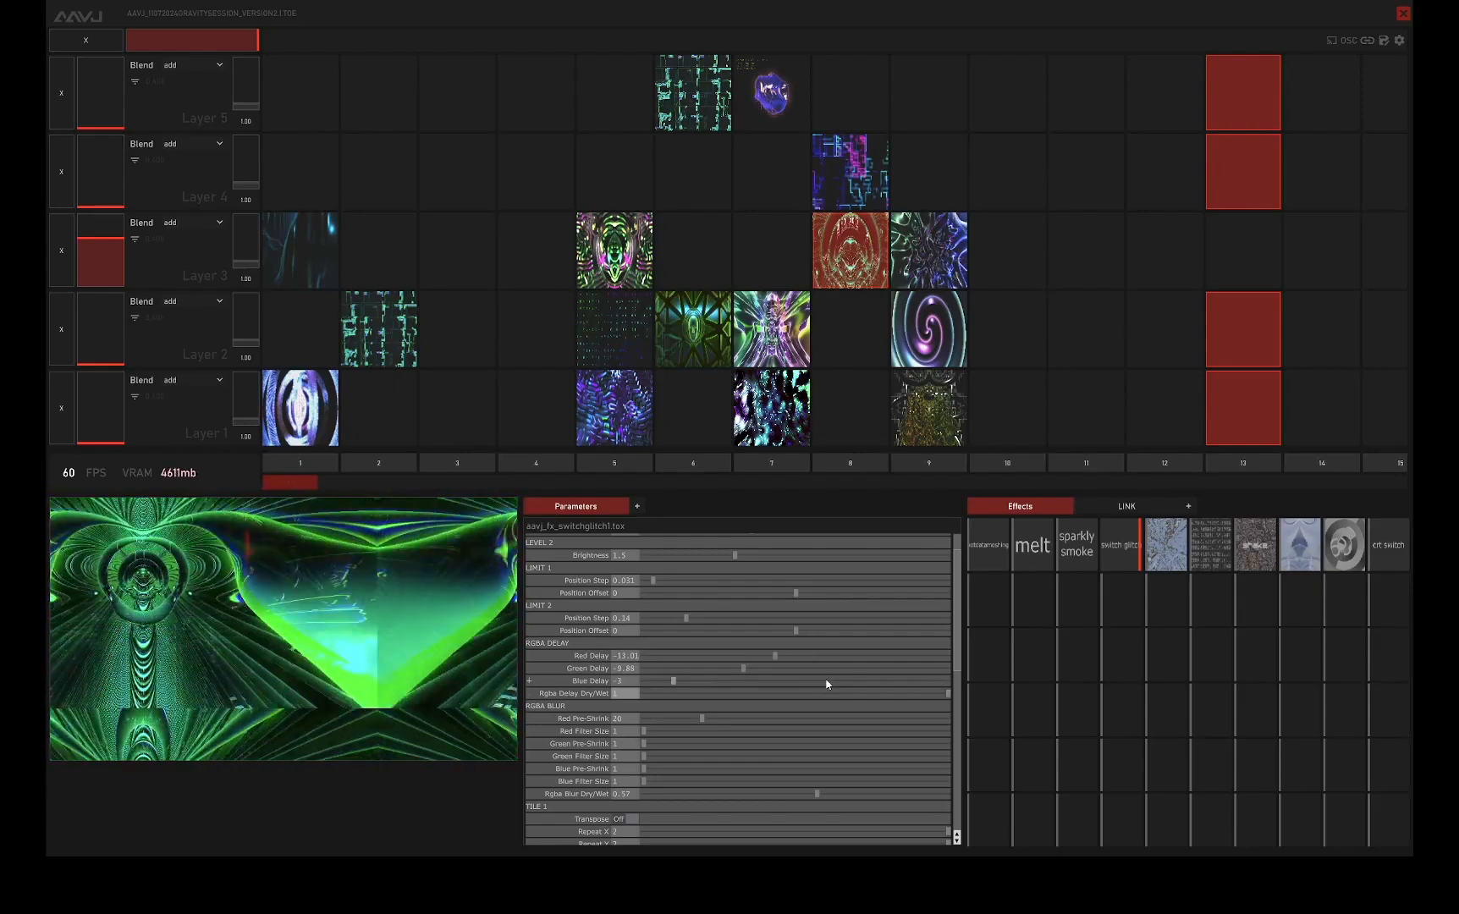
- Set RGBA Blur to Red Filter Size 18.6, Green Pre-Shrink 23.8, Green Filter Size 13.8, Blue Pre-Shrink 11.7, Blue Filter Size 6.9, and Dry/Wet 0.312
scroll(827, 684, down, 3)
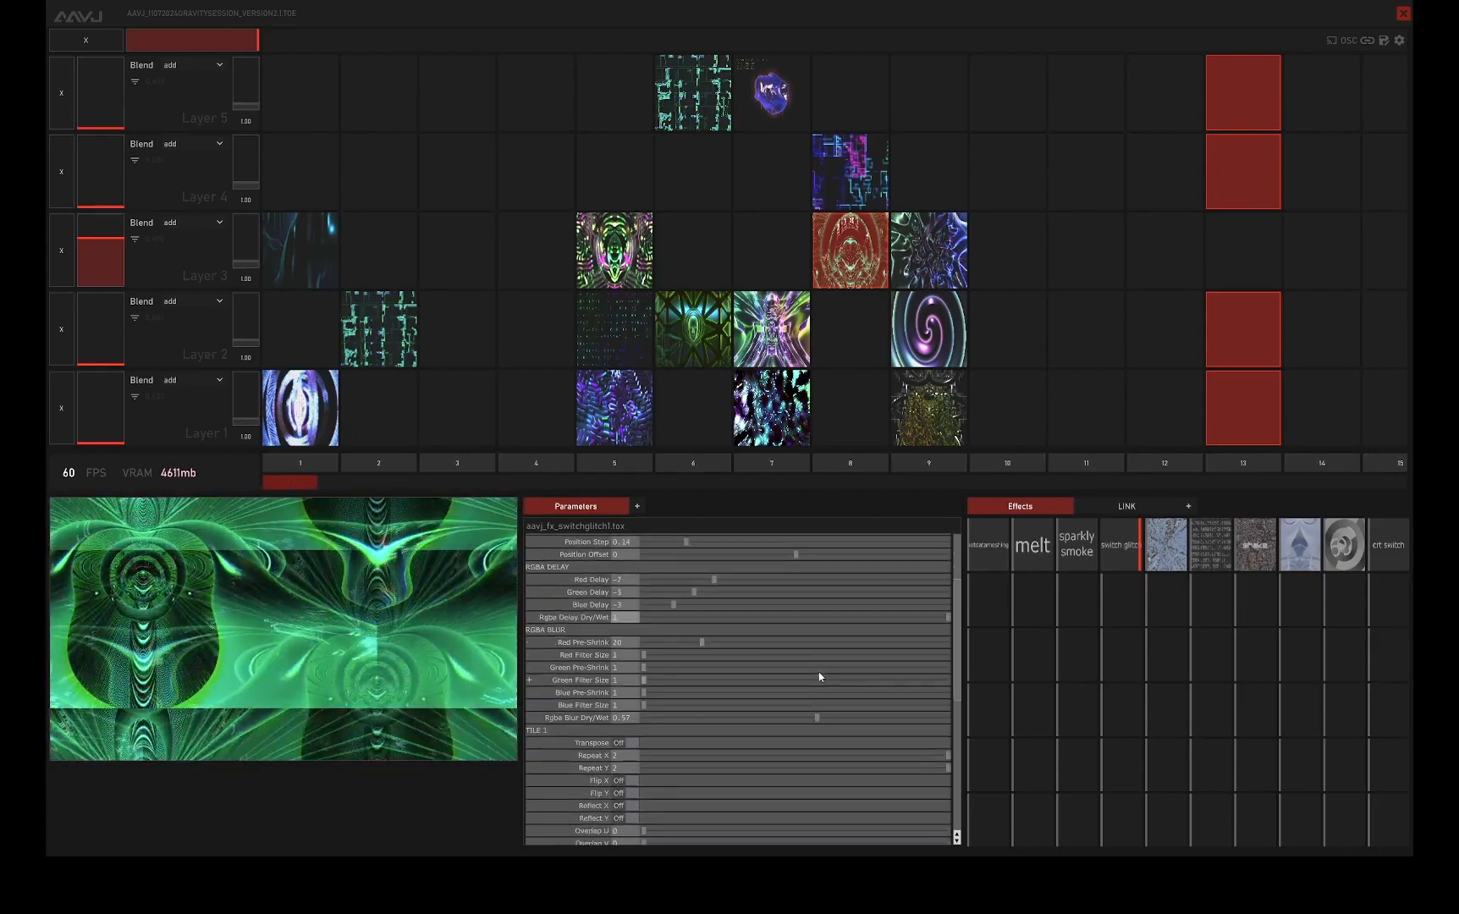
scroll(601, 684, down, 2)
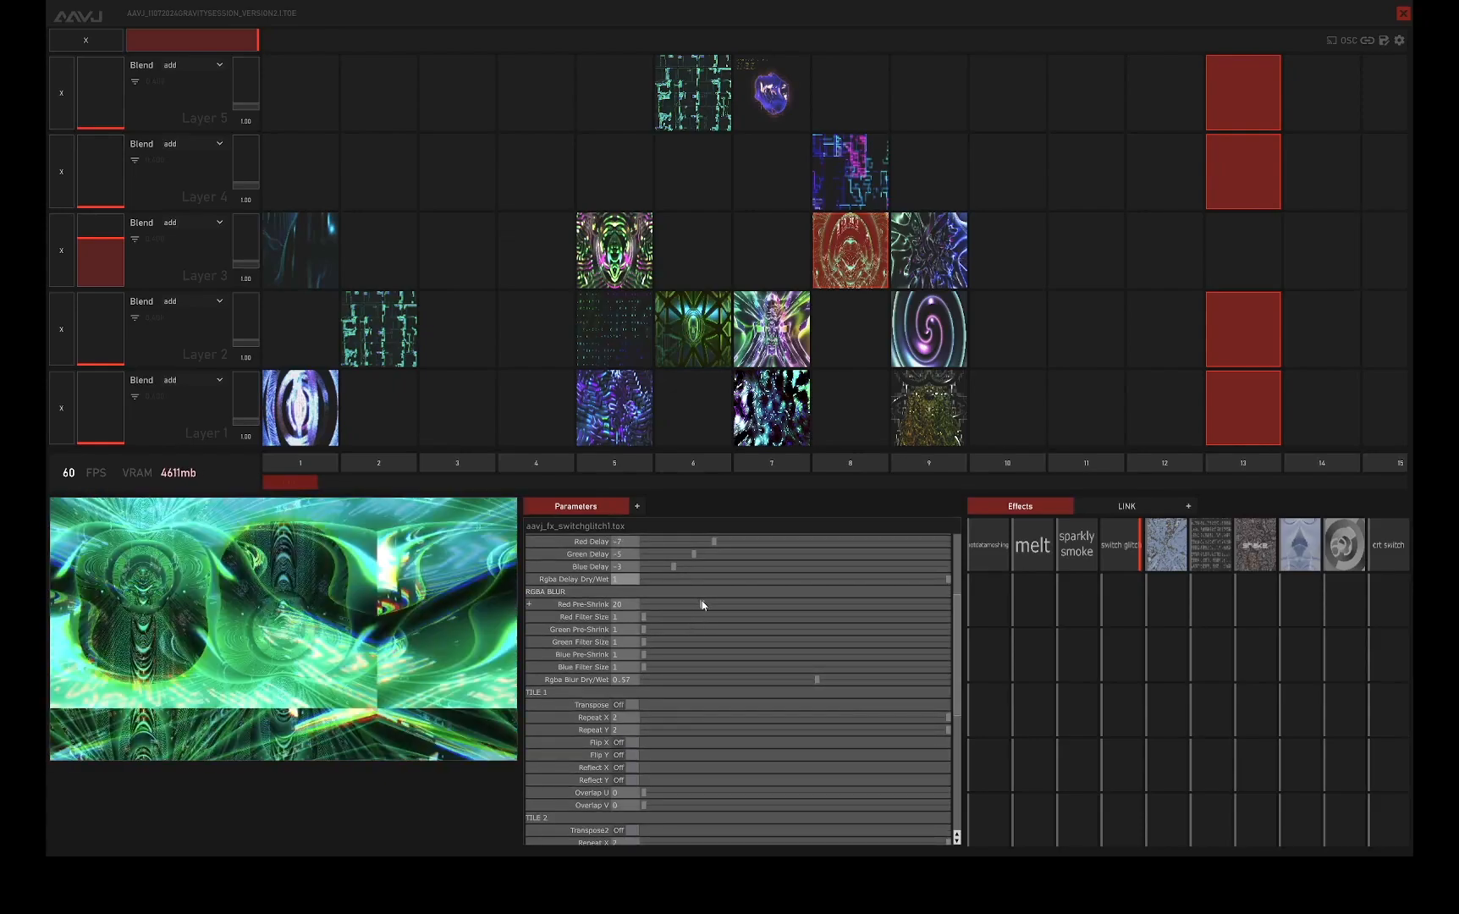
drag(658, 620, 682, 641)
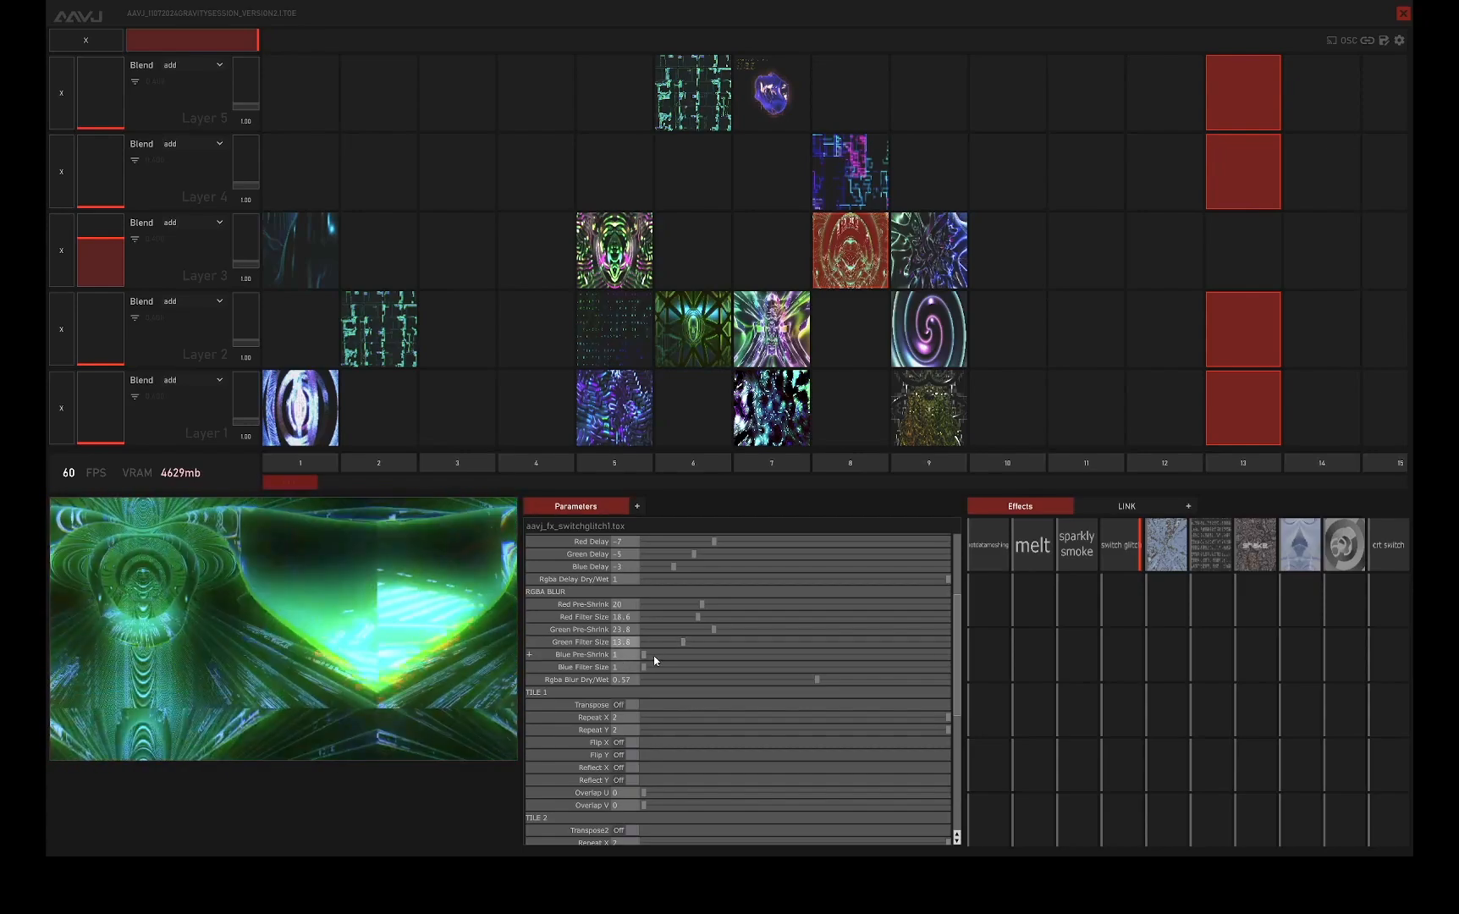
drag(644, 655, 677, 654)
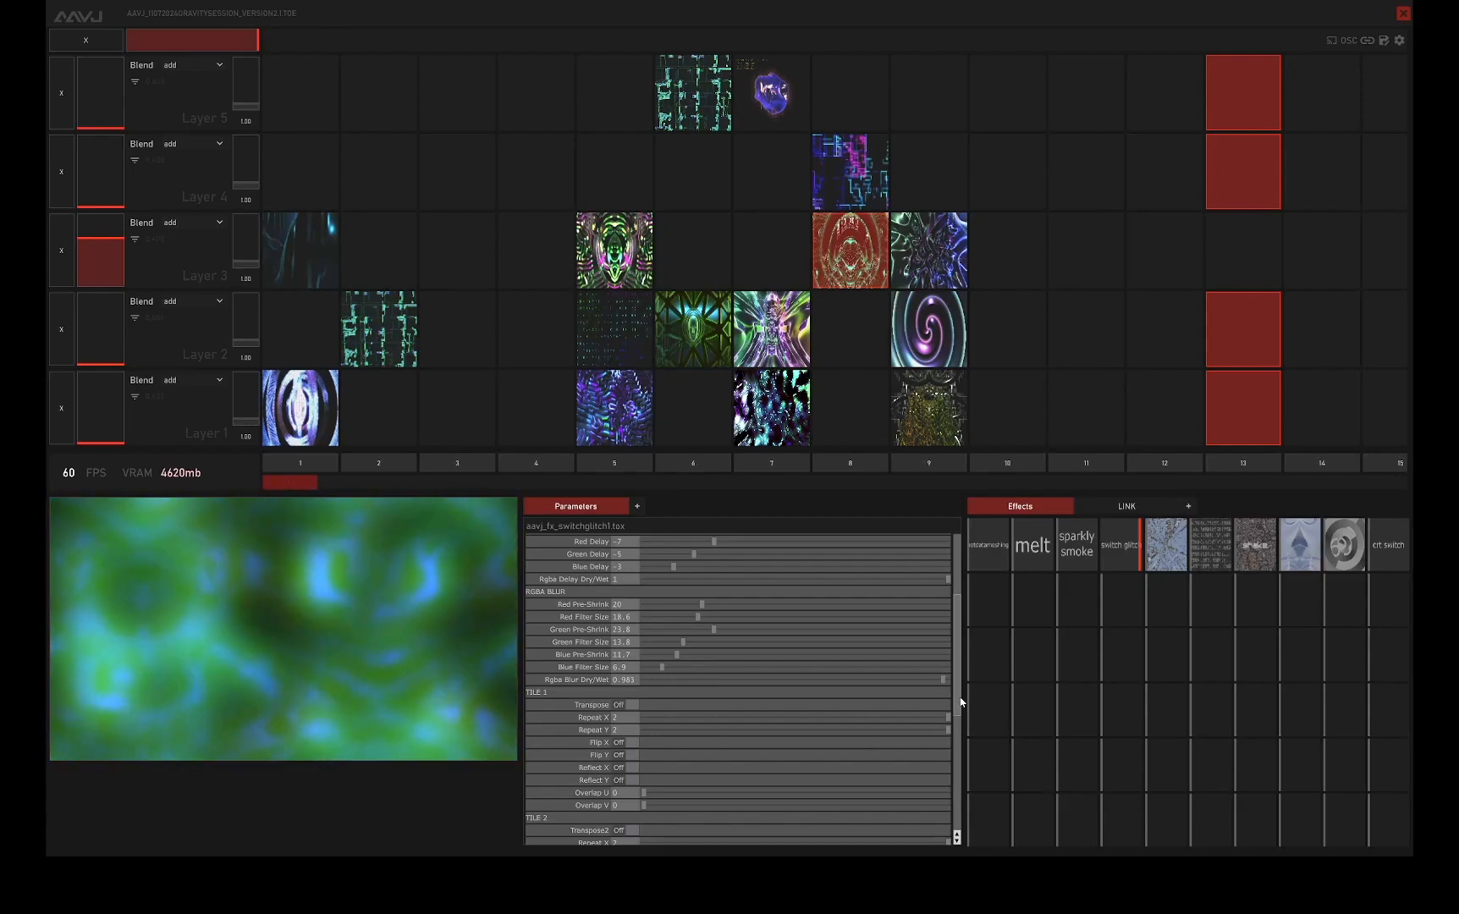
drag(958, 704, 873, 713)
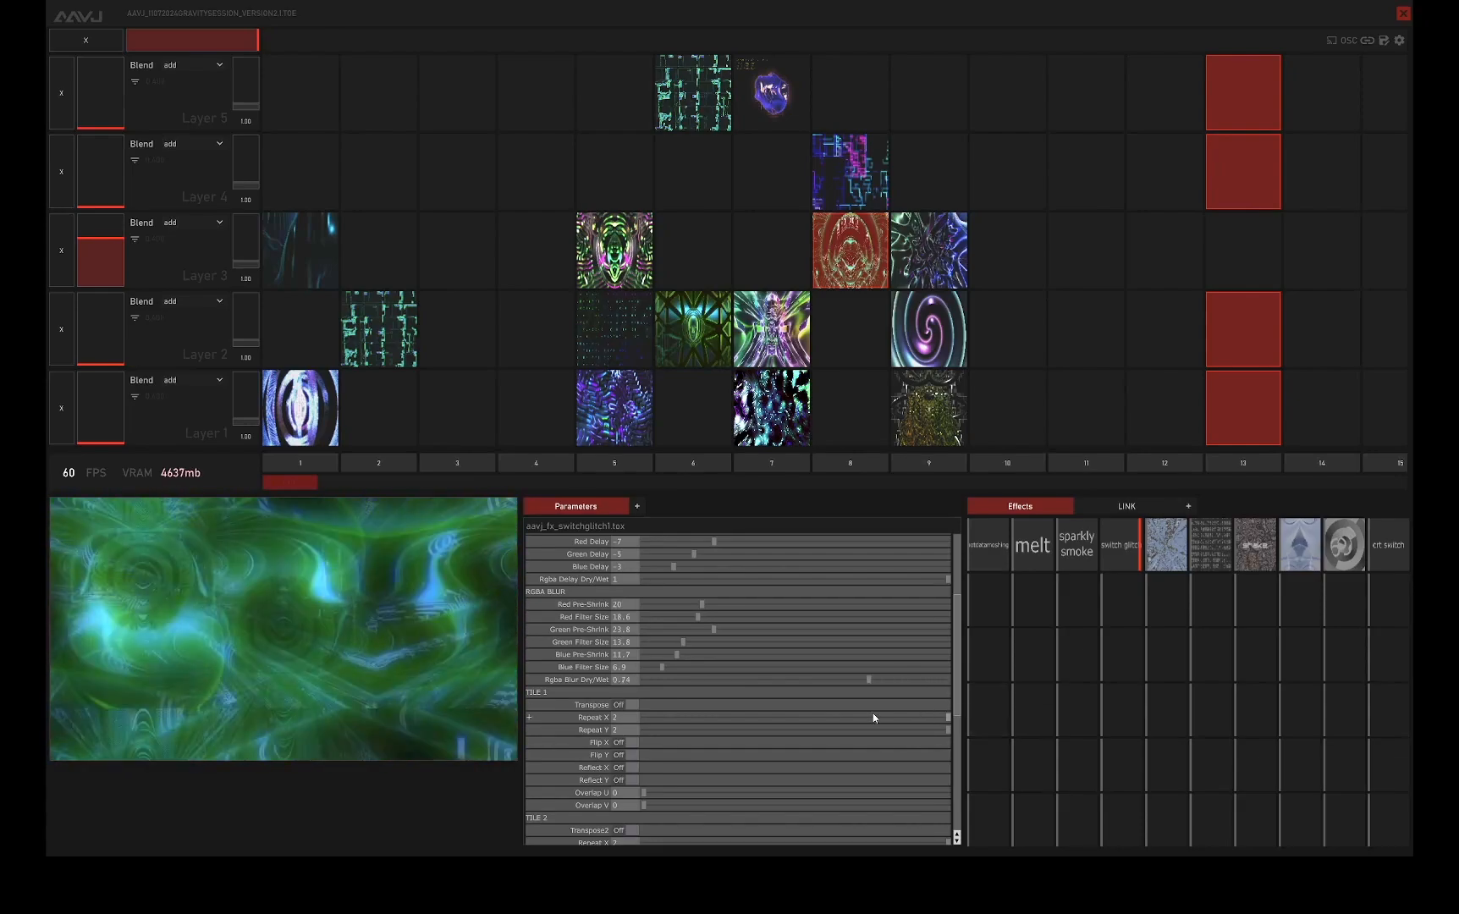
- Try different Tile 1 Overlap U and Overlap V values, then switch Flip Y and Flip X back off
scroll(652, 661, down, 3)
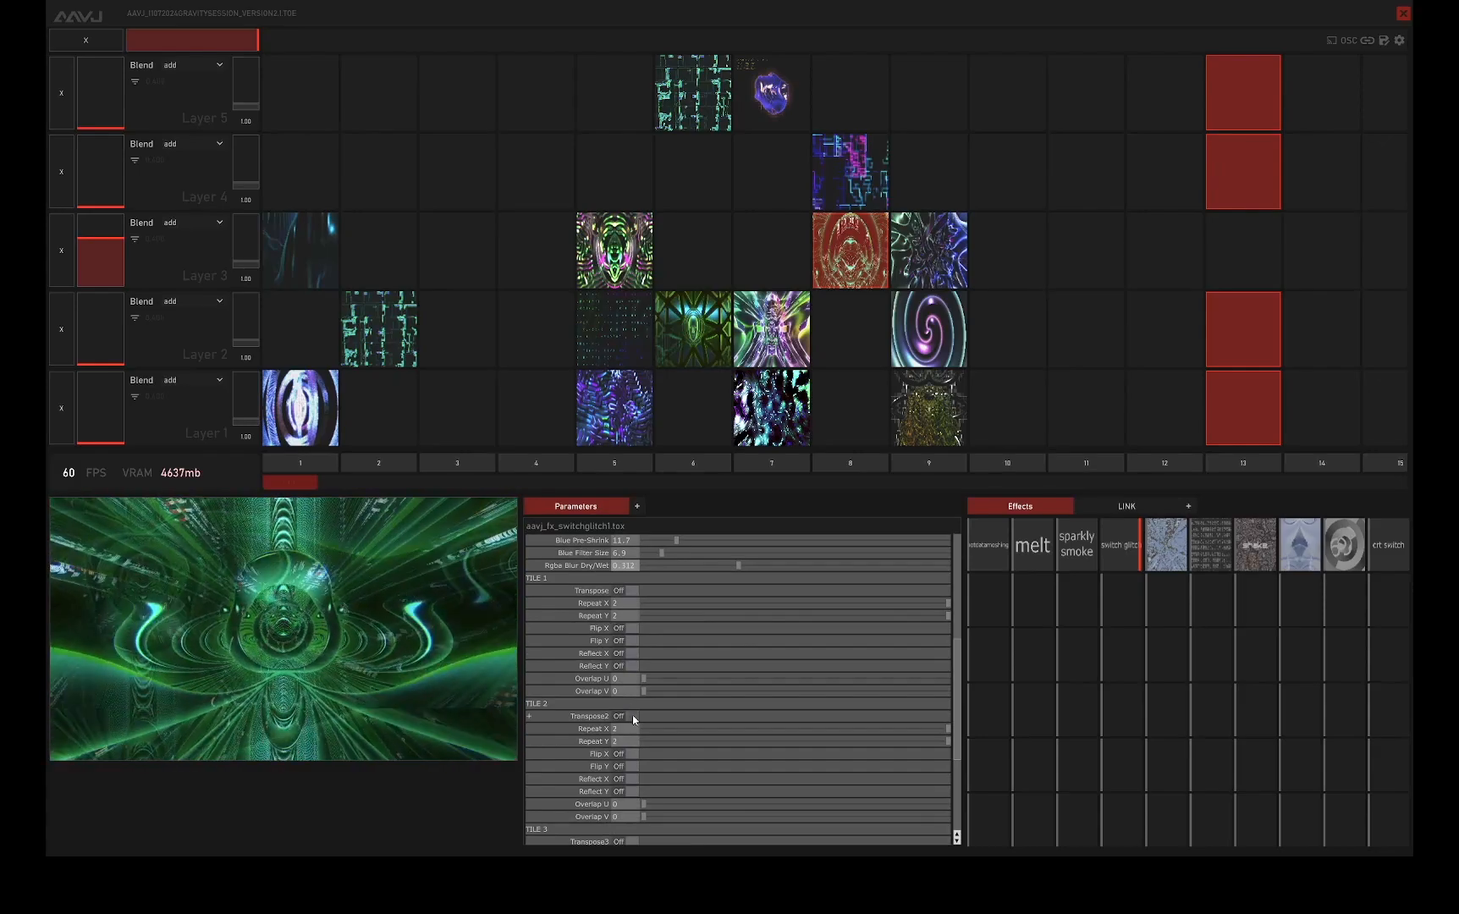
scroll(629, 631, down, 3)
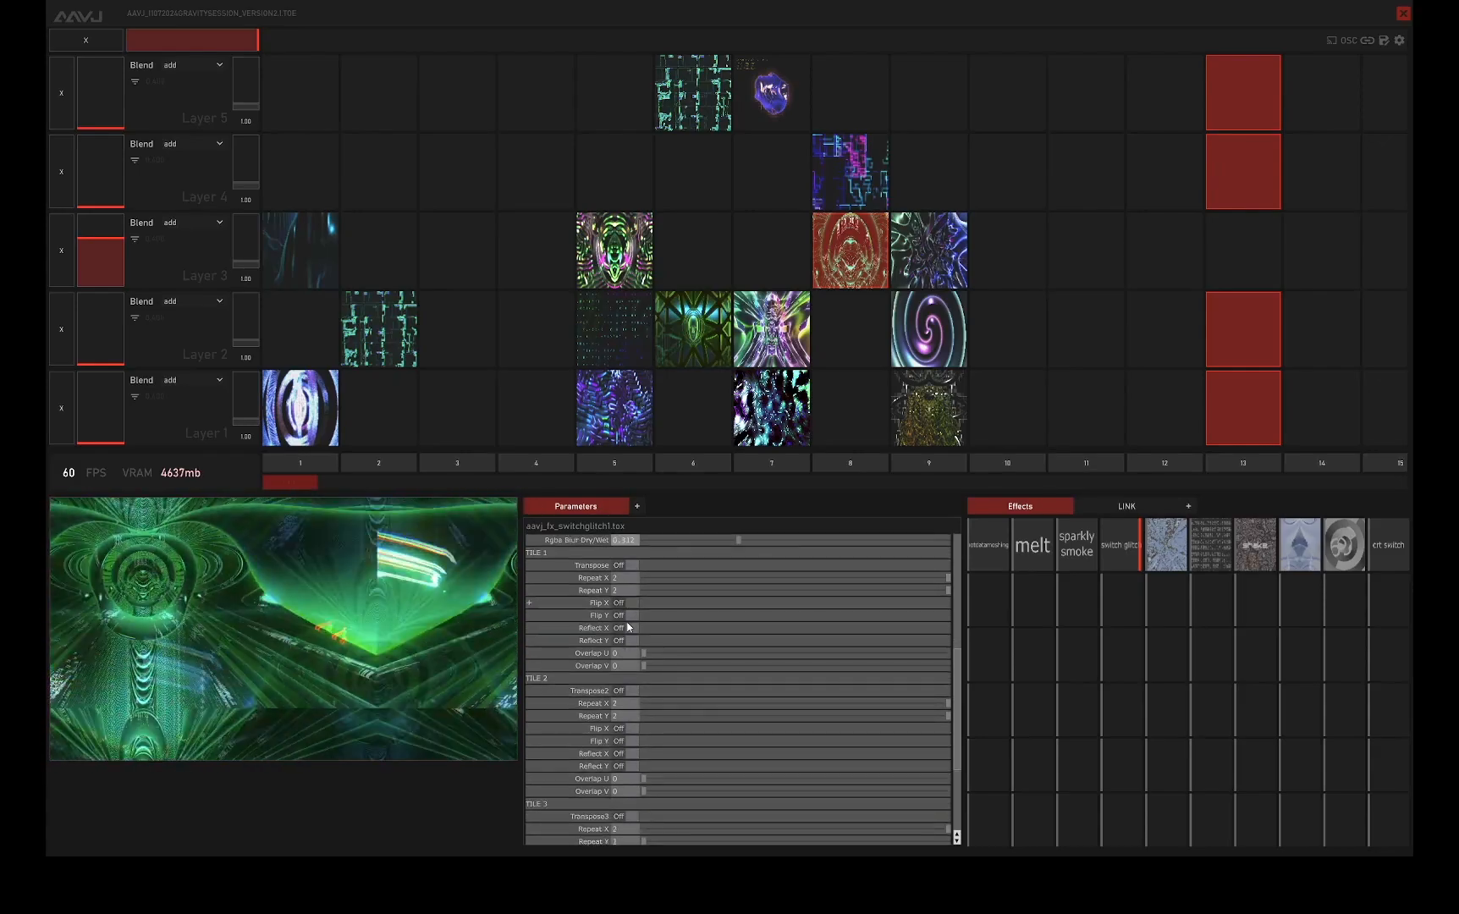
scroll(628, 627, up, 5)
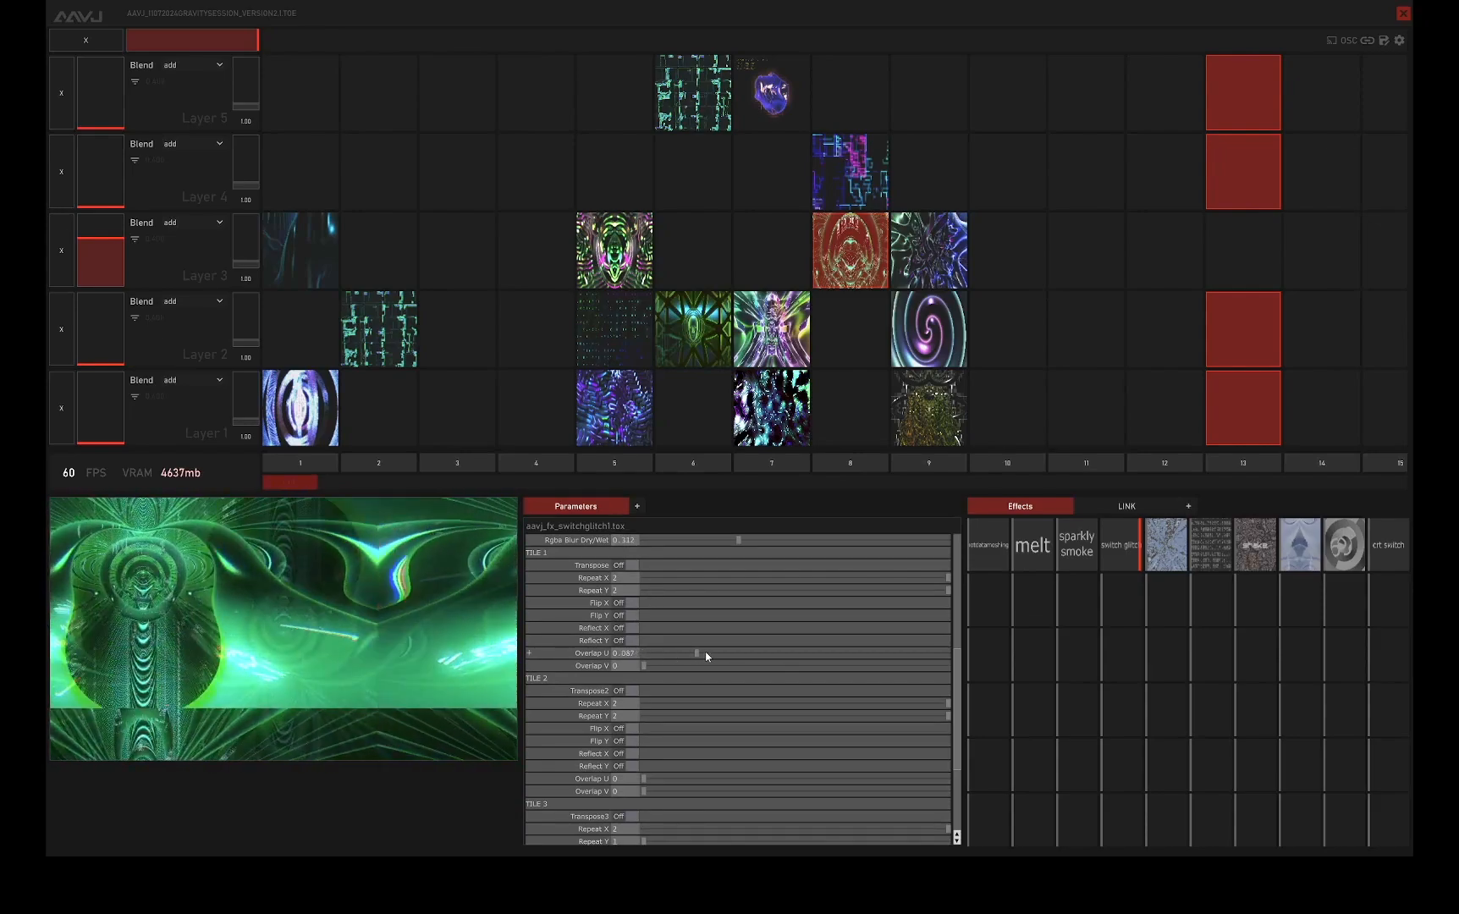
drag(776, 655, 695, 667)
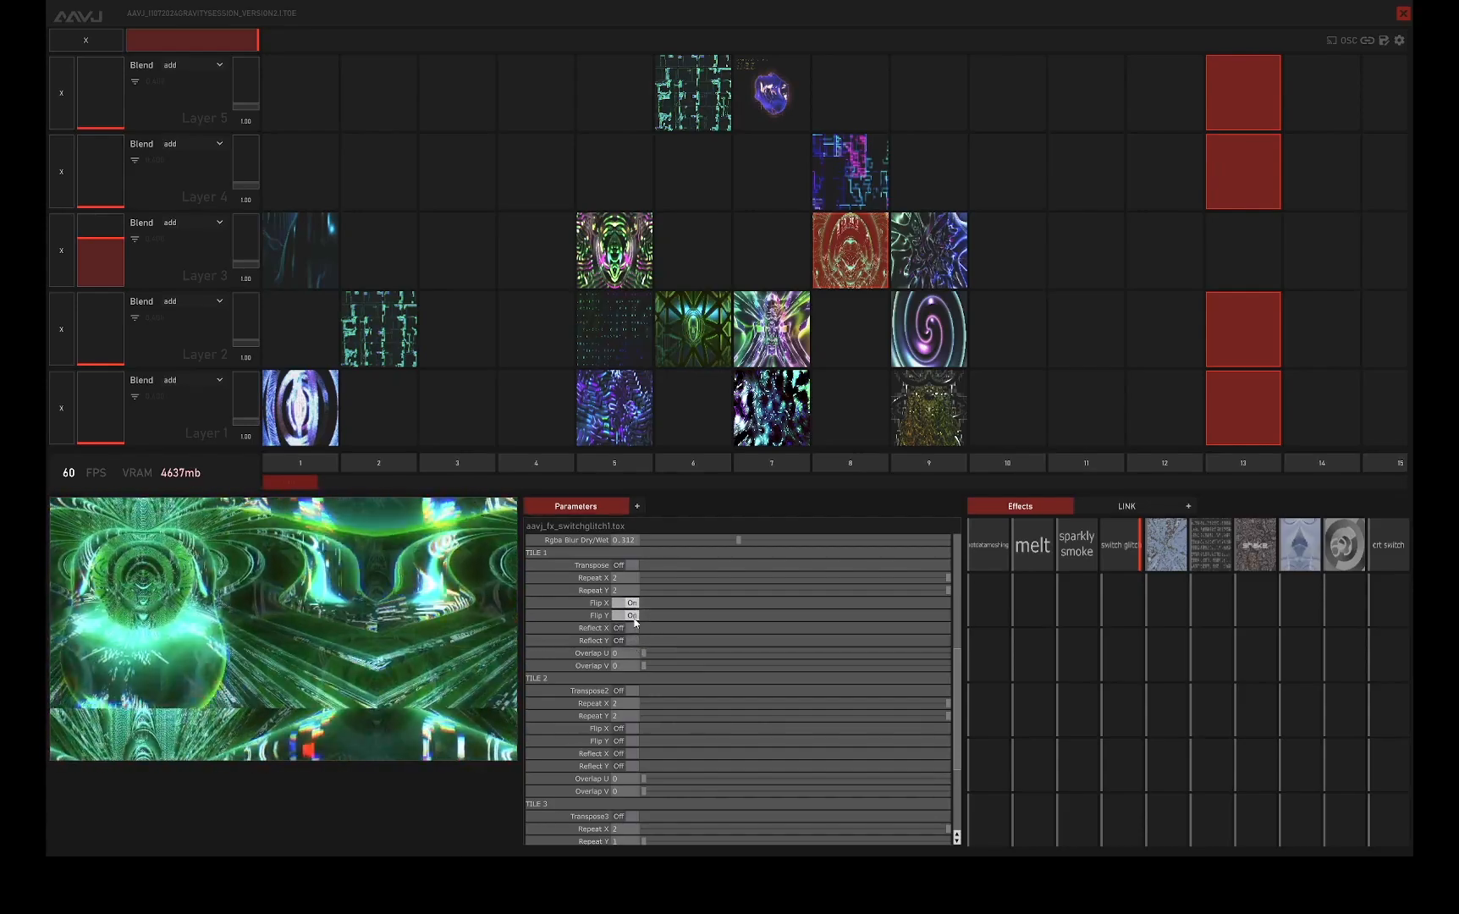
click(632, 616)
click(633, 604)
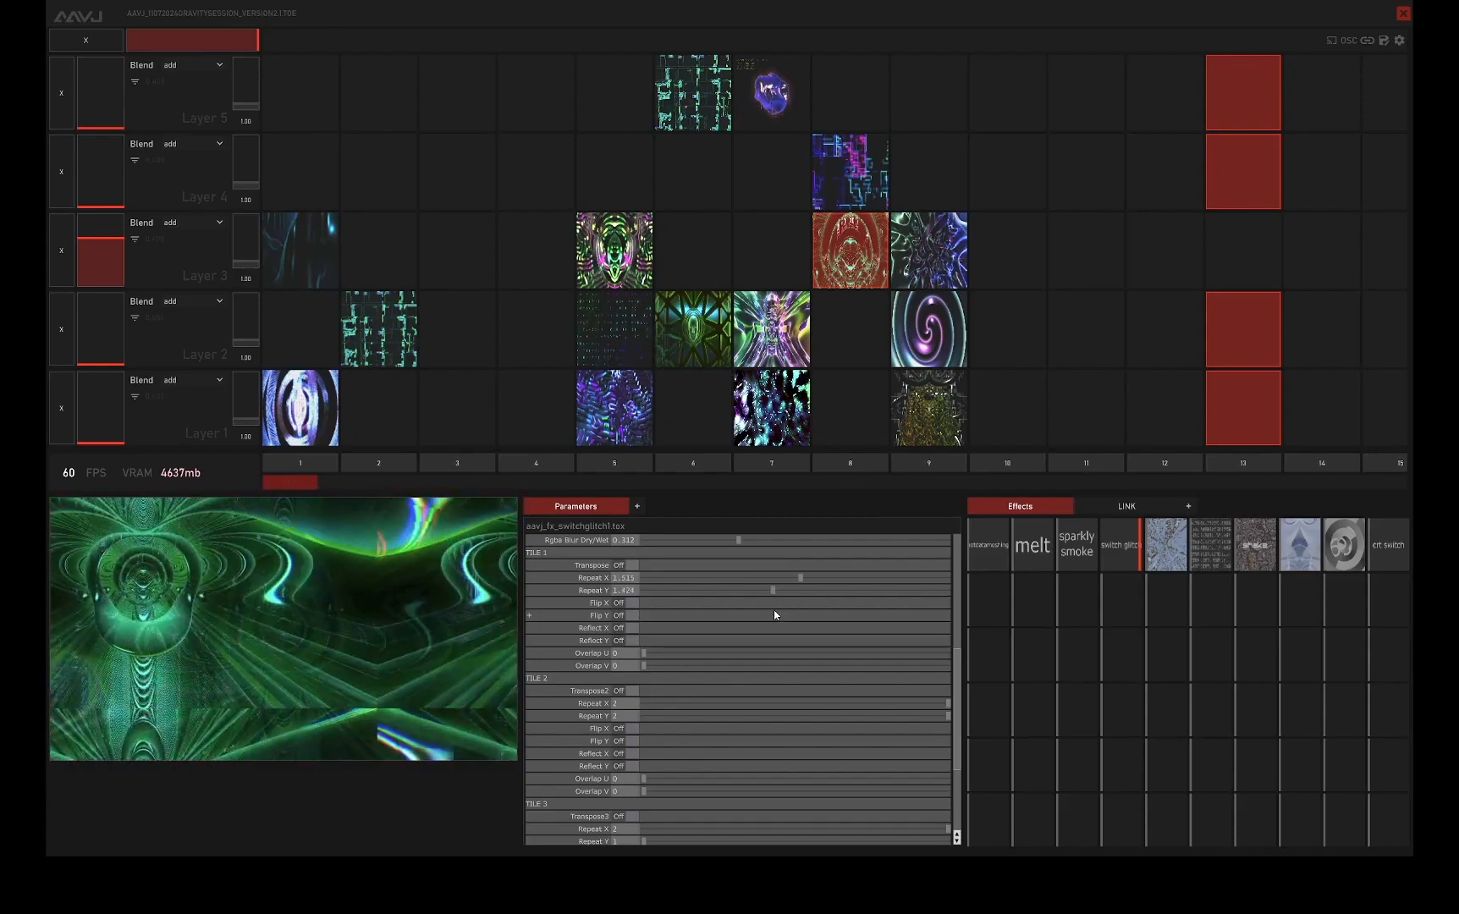
- Set both Repeat X and Repeat Y of Tile 1 to 1
drag(803, 578, 622, 591)
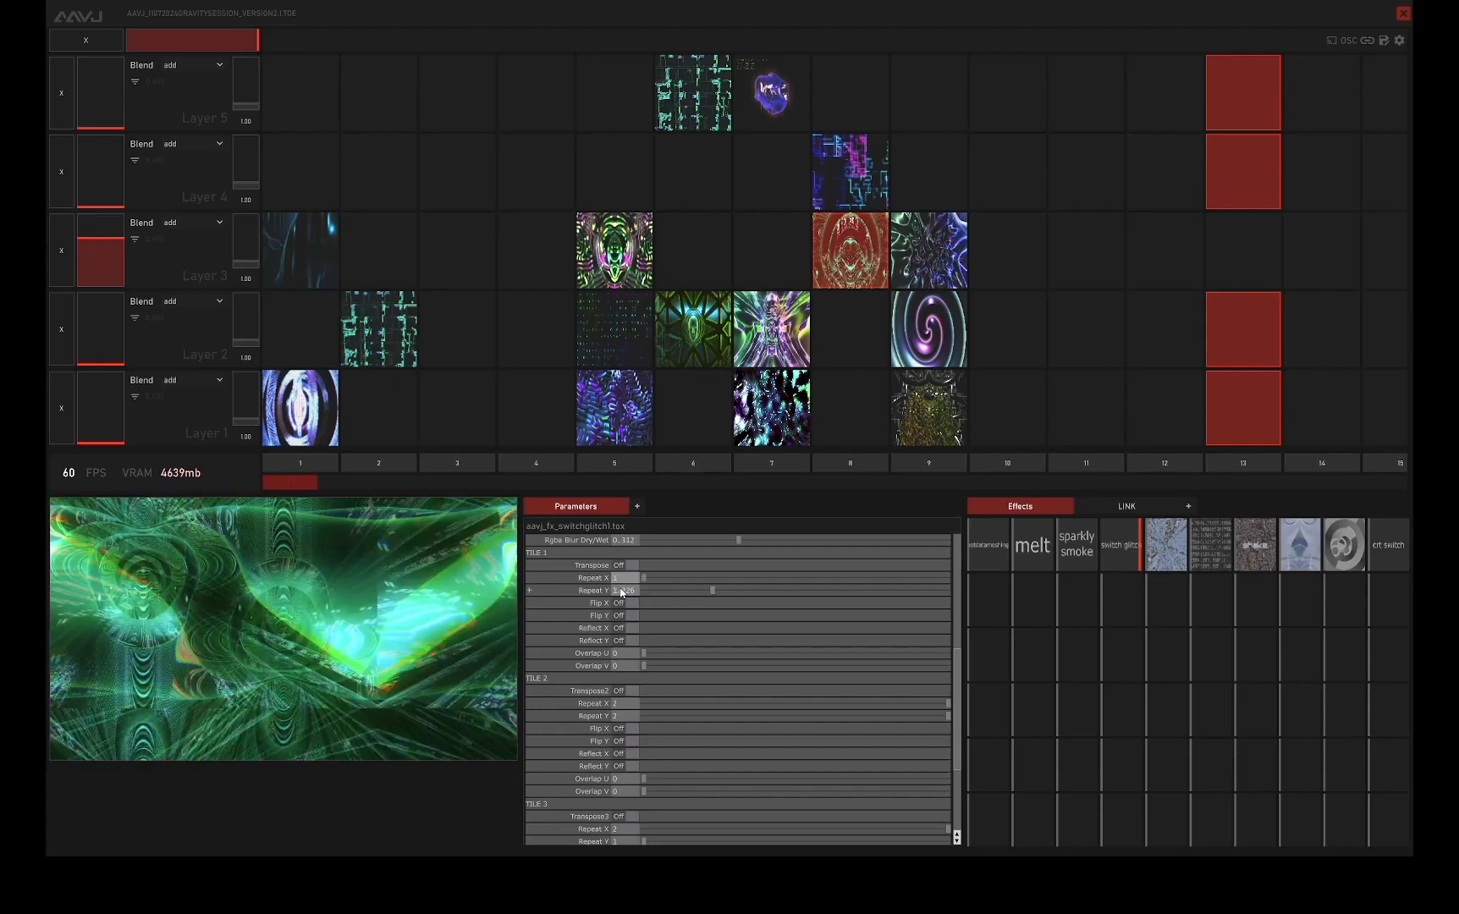
drag(714, 591, 606, 607)
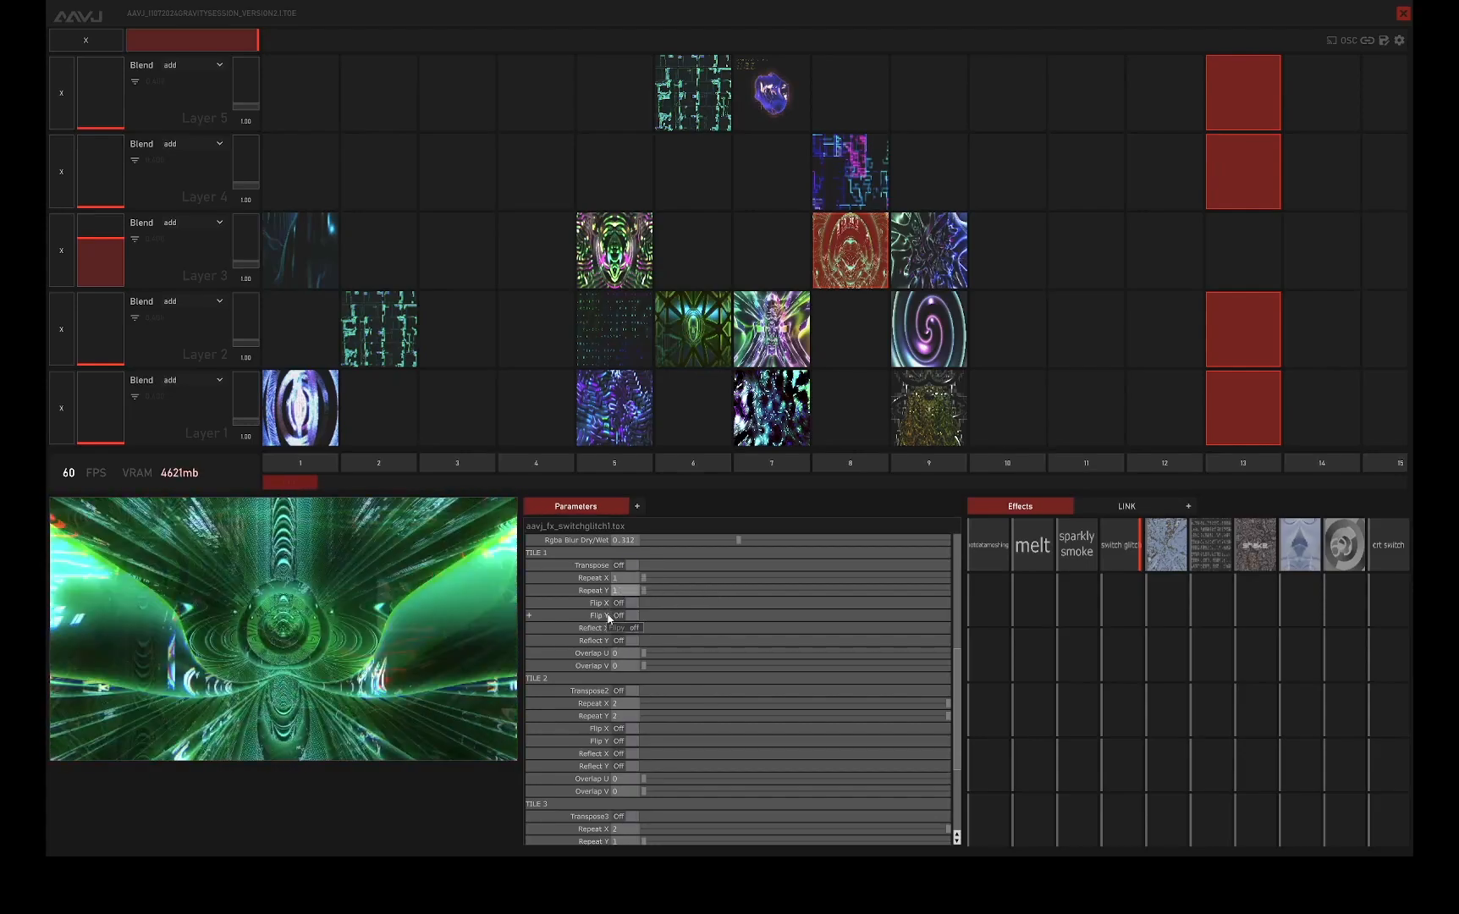
- Animate the Transform 1 Rotate value with the expression absTime.seconds*10
scroll(695, 668, down, 2)
scroll(696, 667, down, 1)
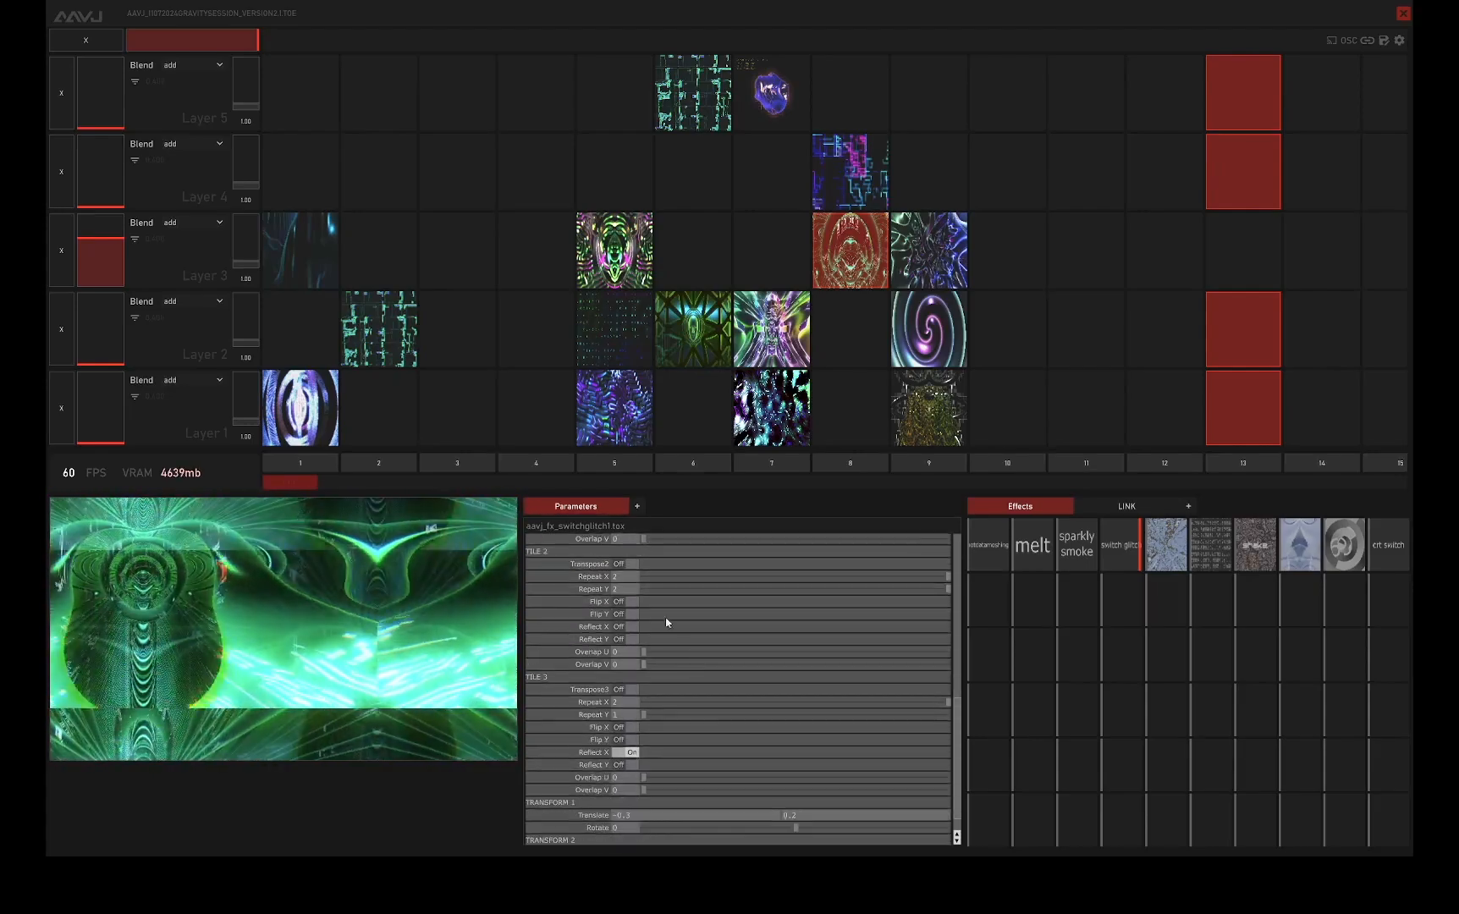
scroll(757, 678, down, 2)
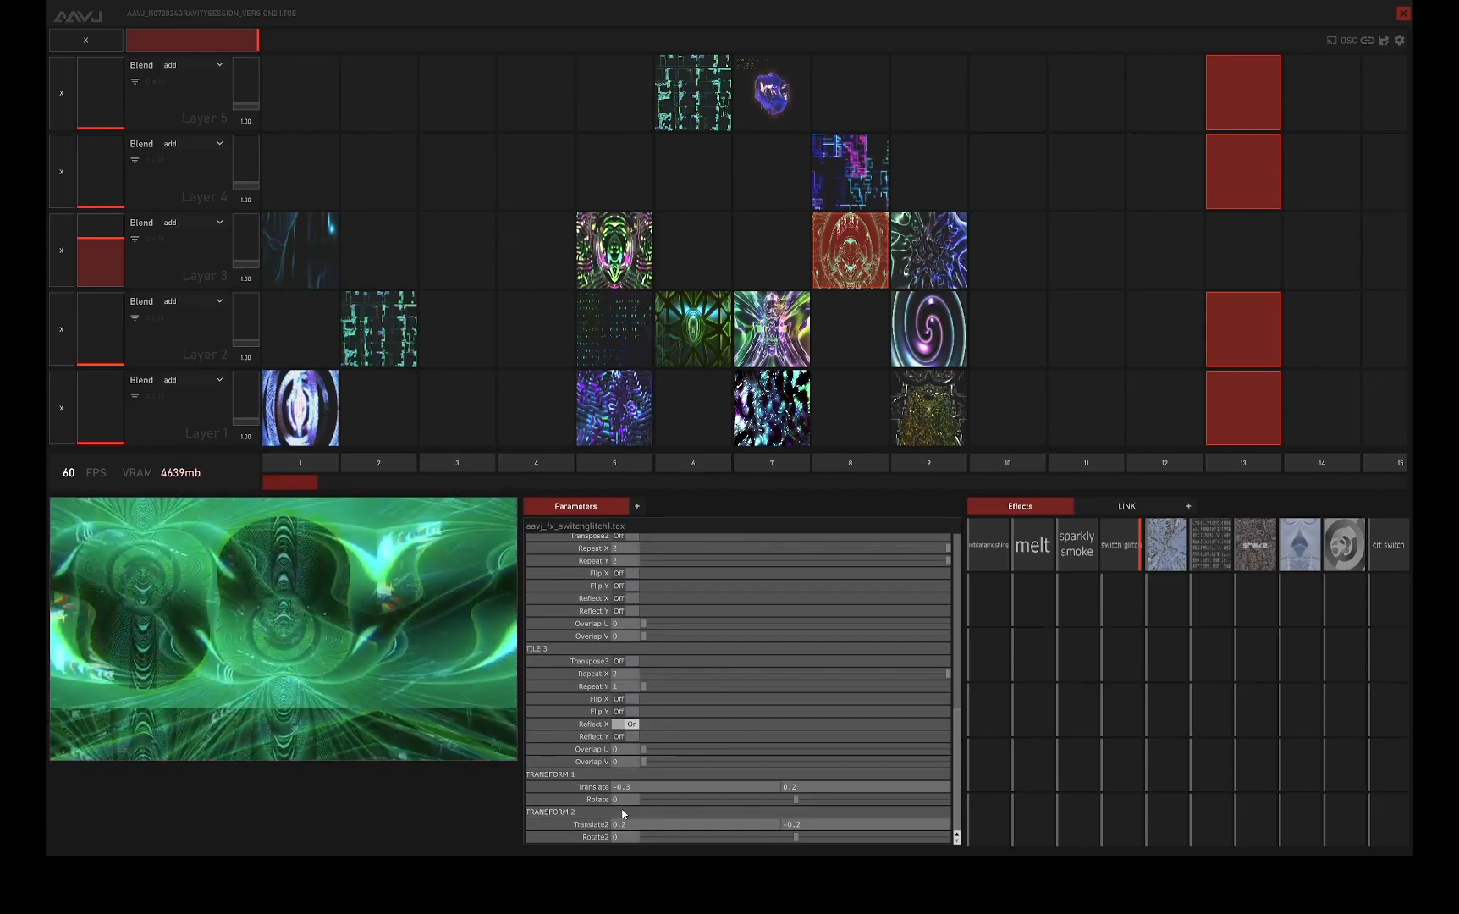
click(621, 801)
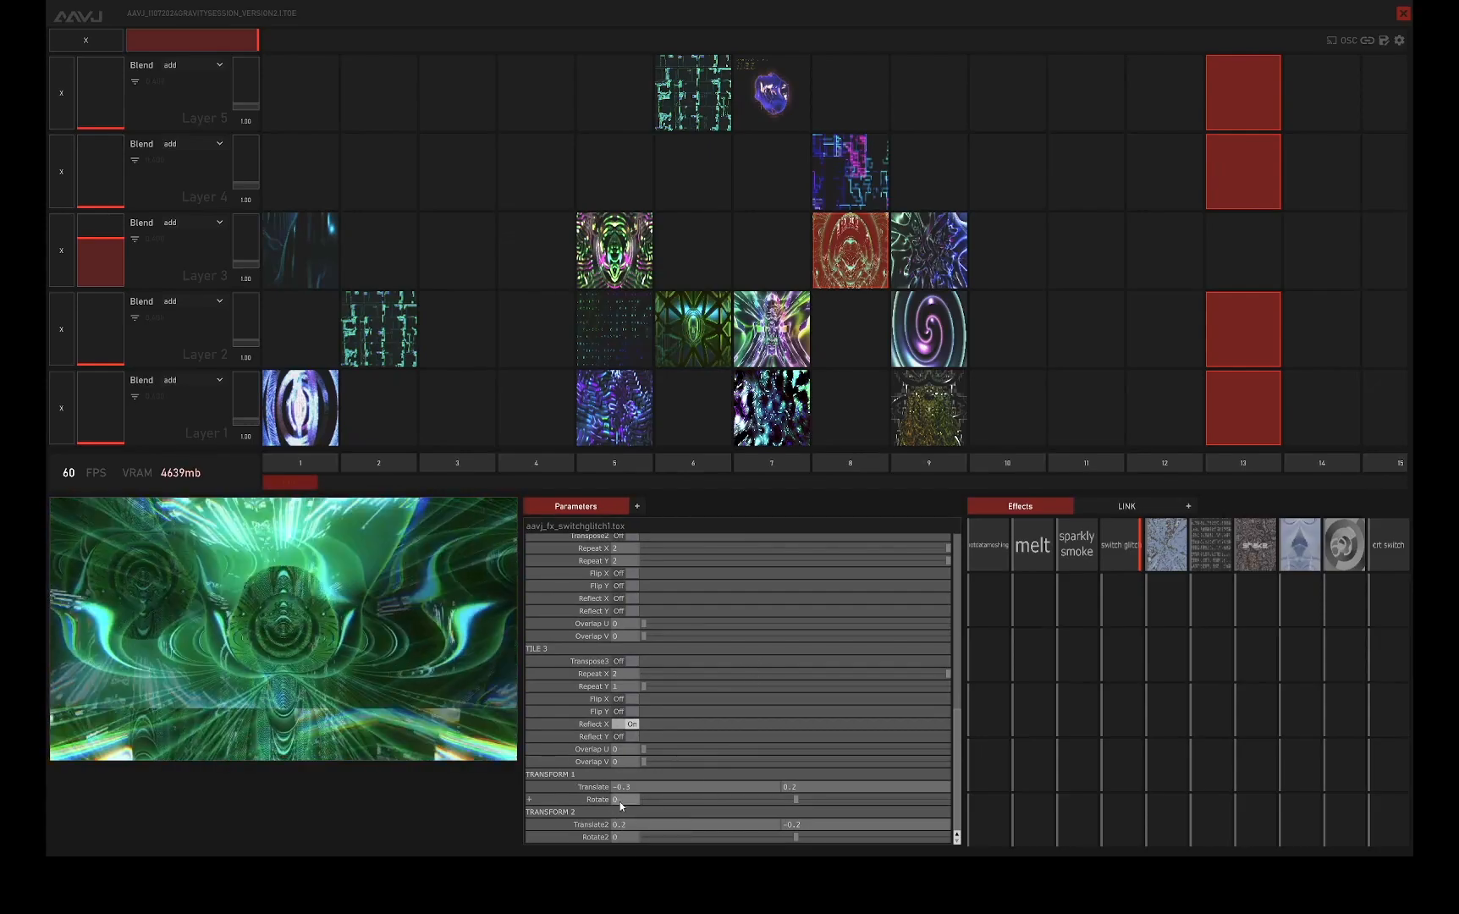
text(a)
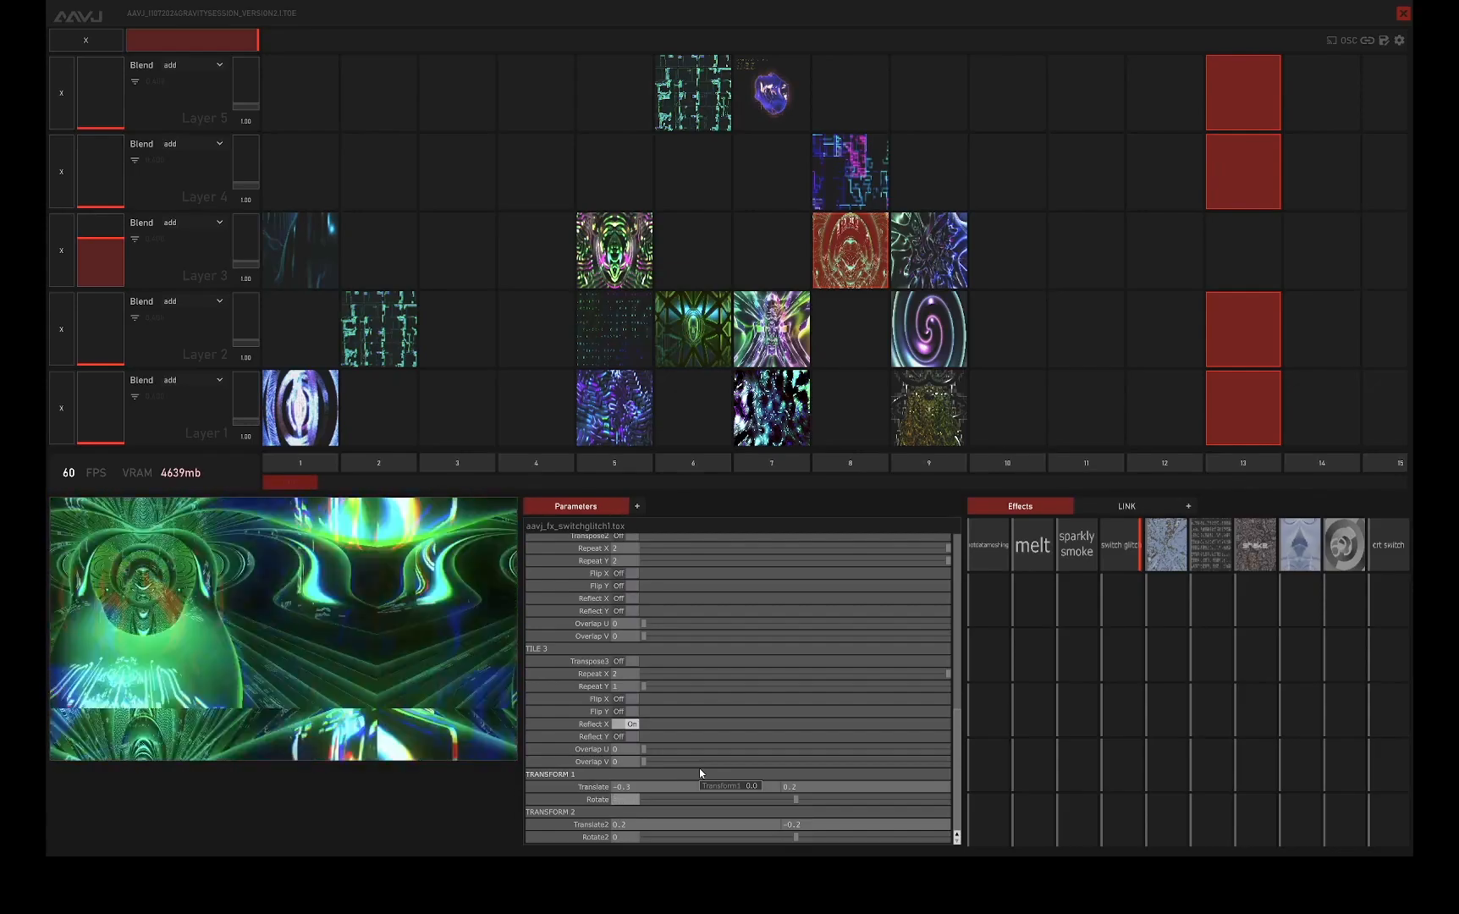
text(bsTime.seconds*0.)
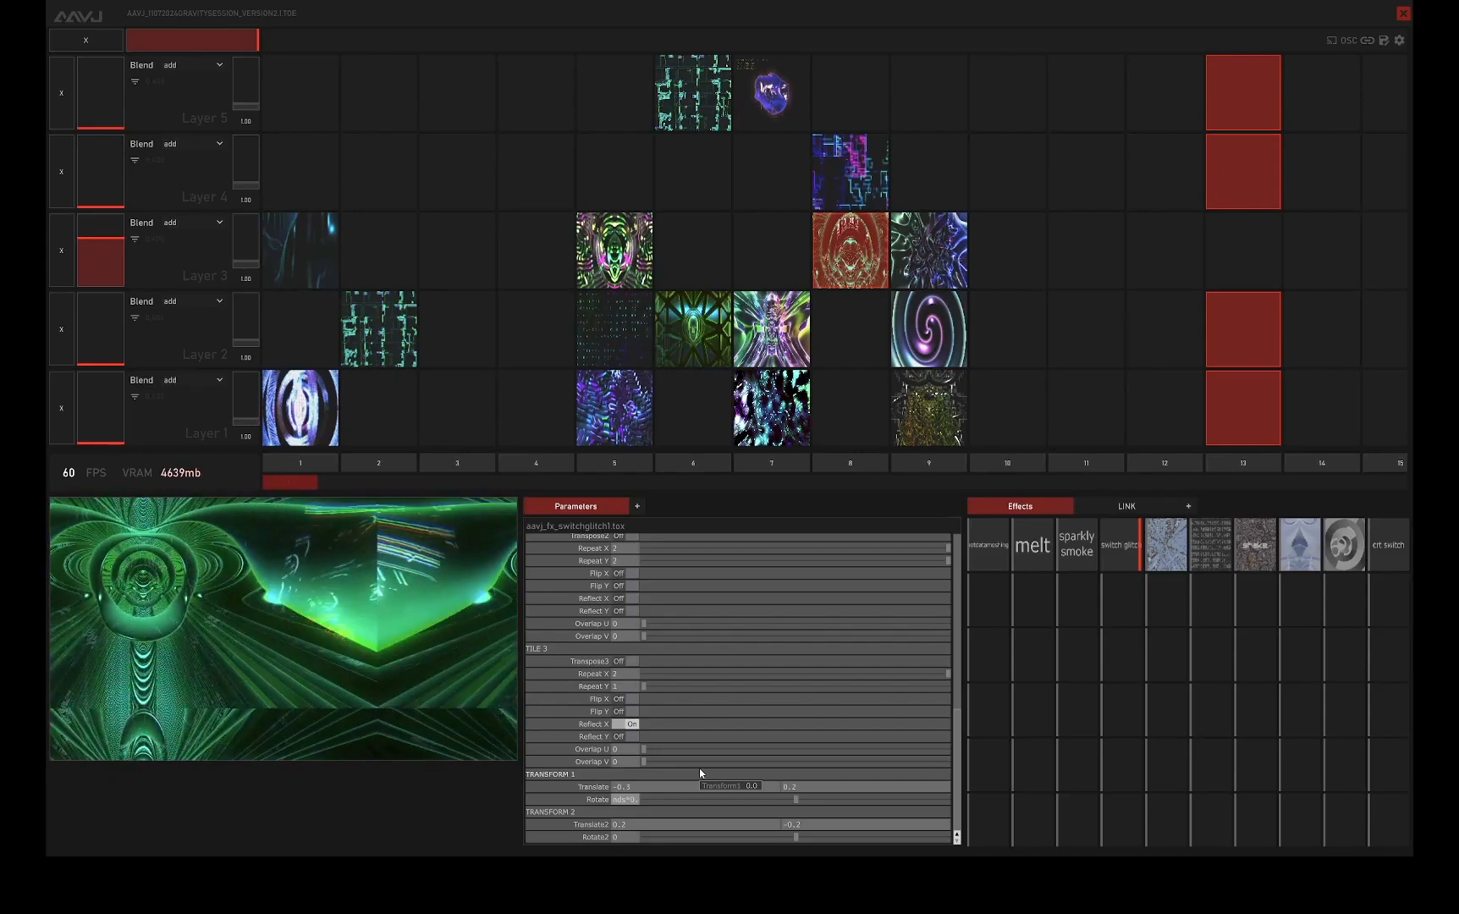
text(10)
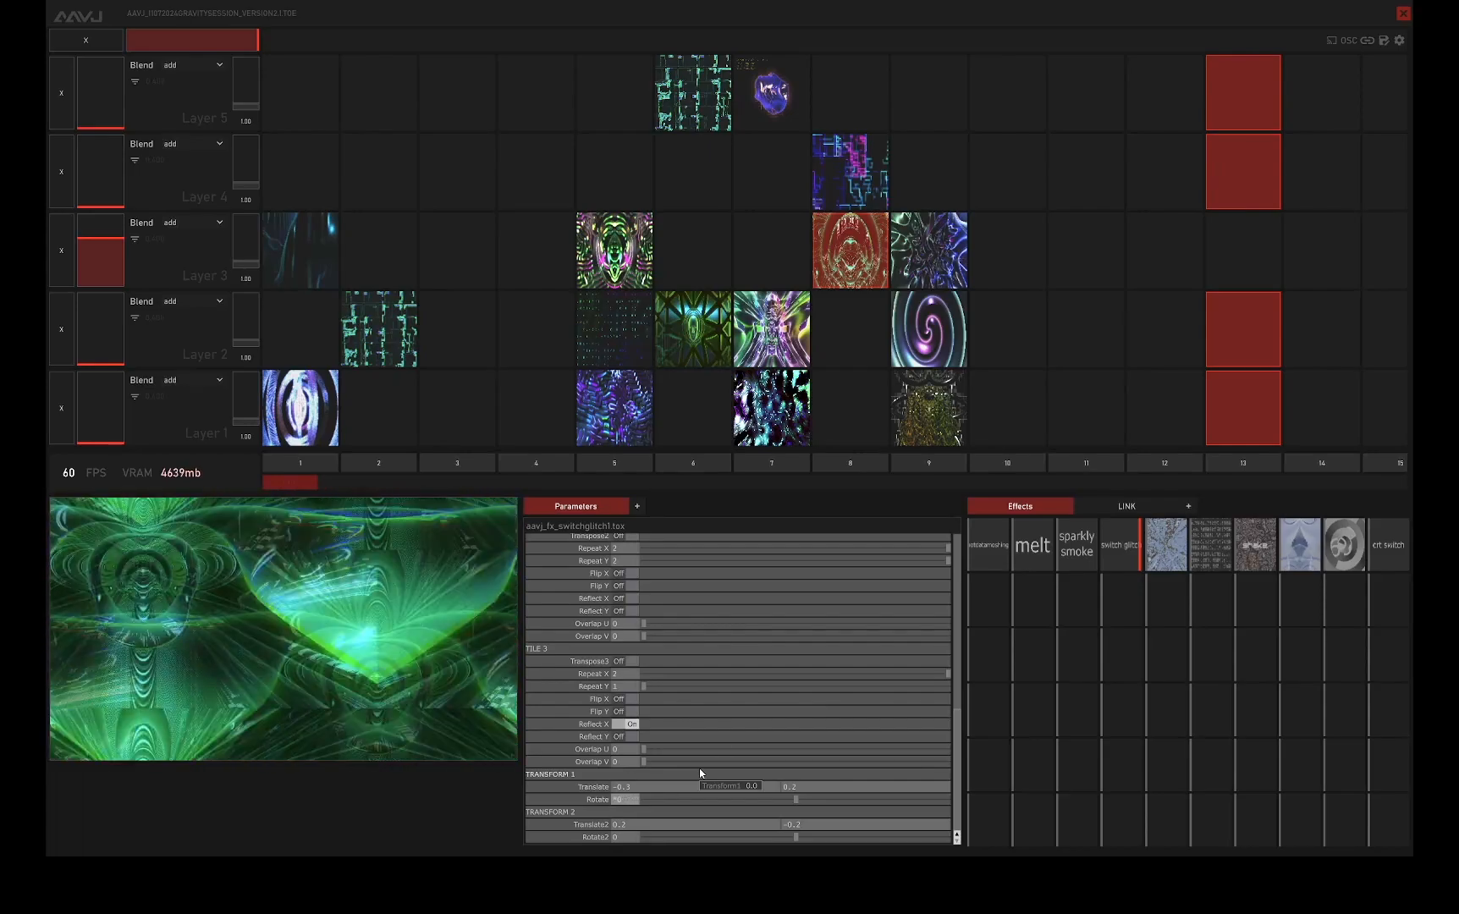
key(Return)
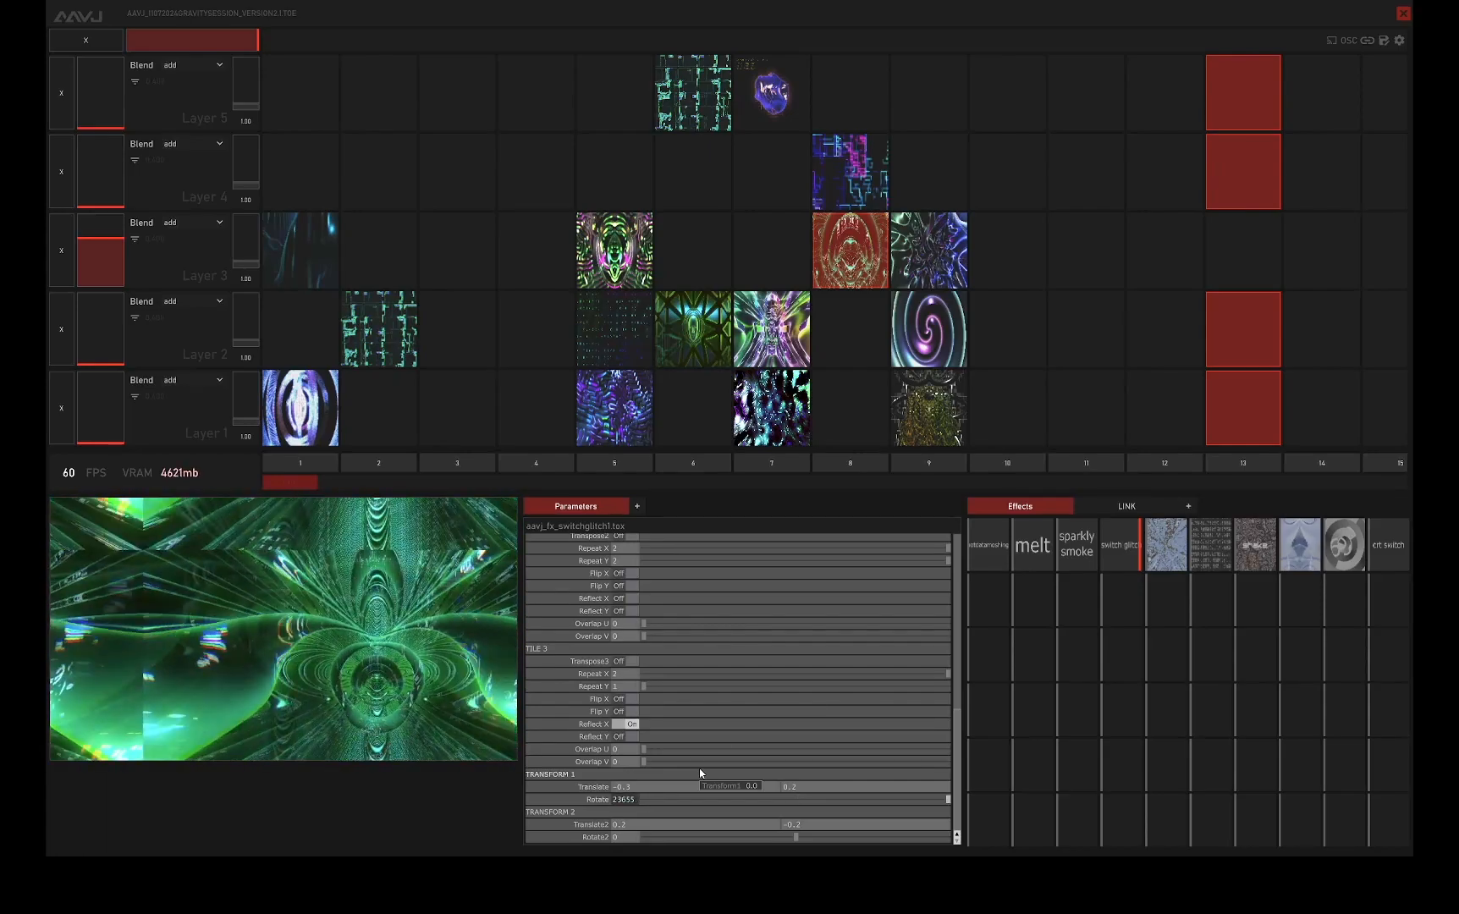
- Animate the Transform 2 Rotate value in the opposite direction with a negative multiple of absTime.seconds
click(622, 840)
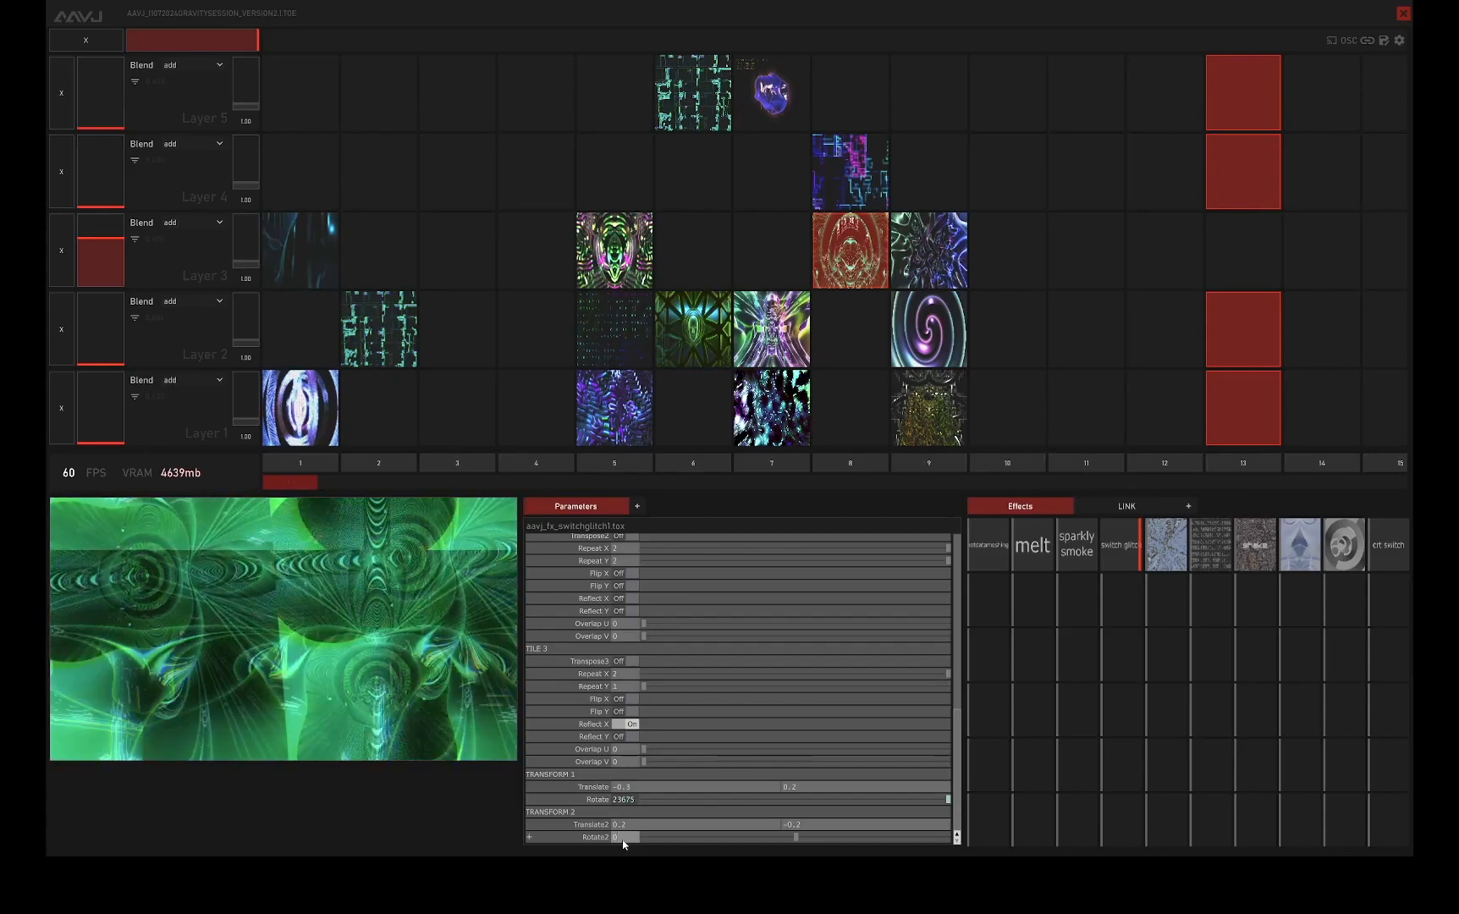
text(abs)
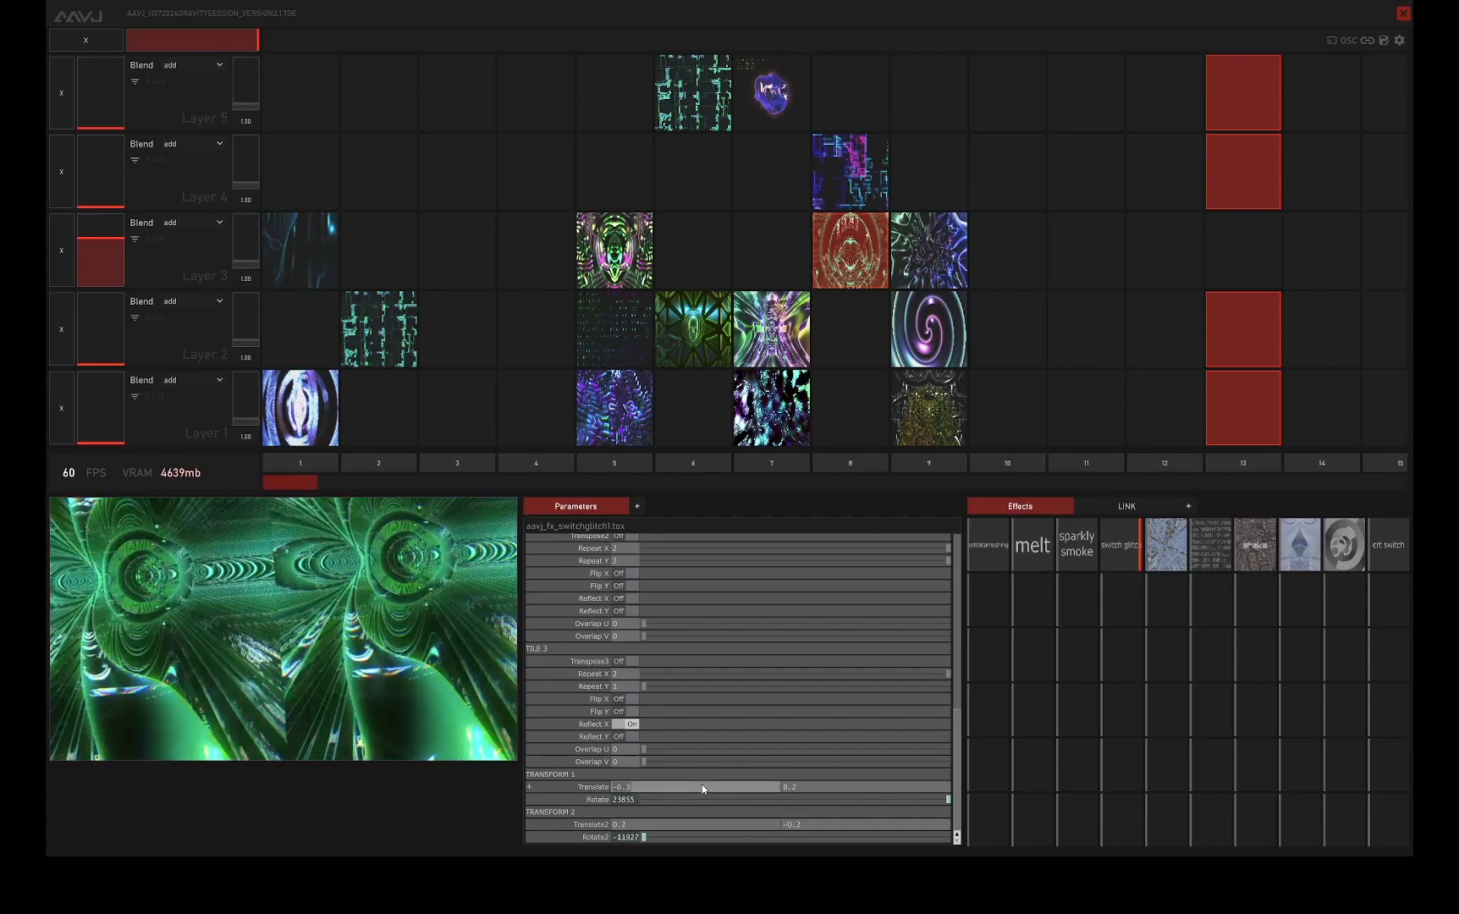
- Try animating the horizontal Translate value of Transform 1 with the expression absTime.seconds*0.5
text(absTime.seconds*0)
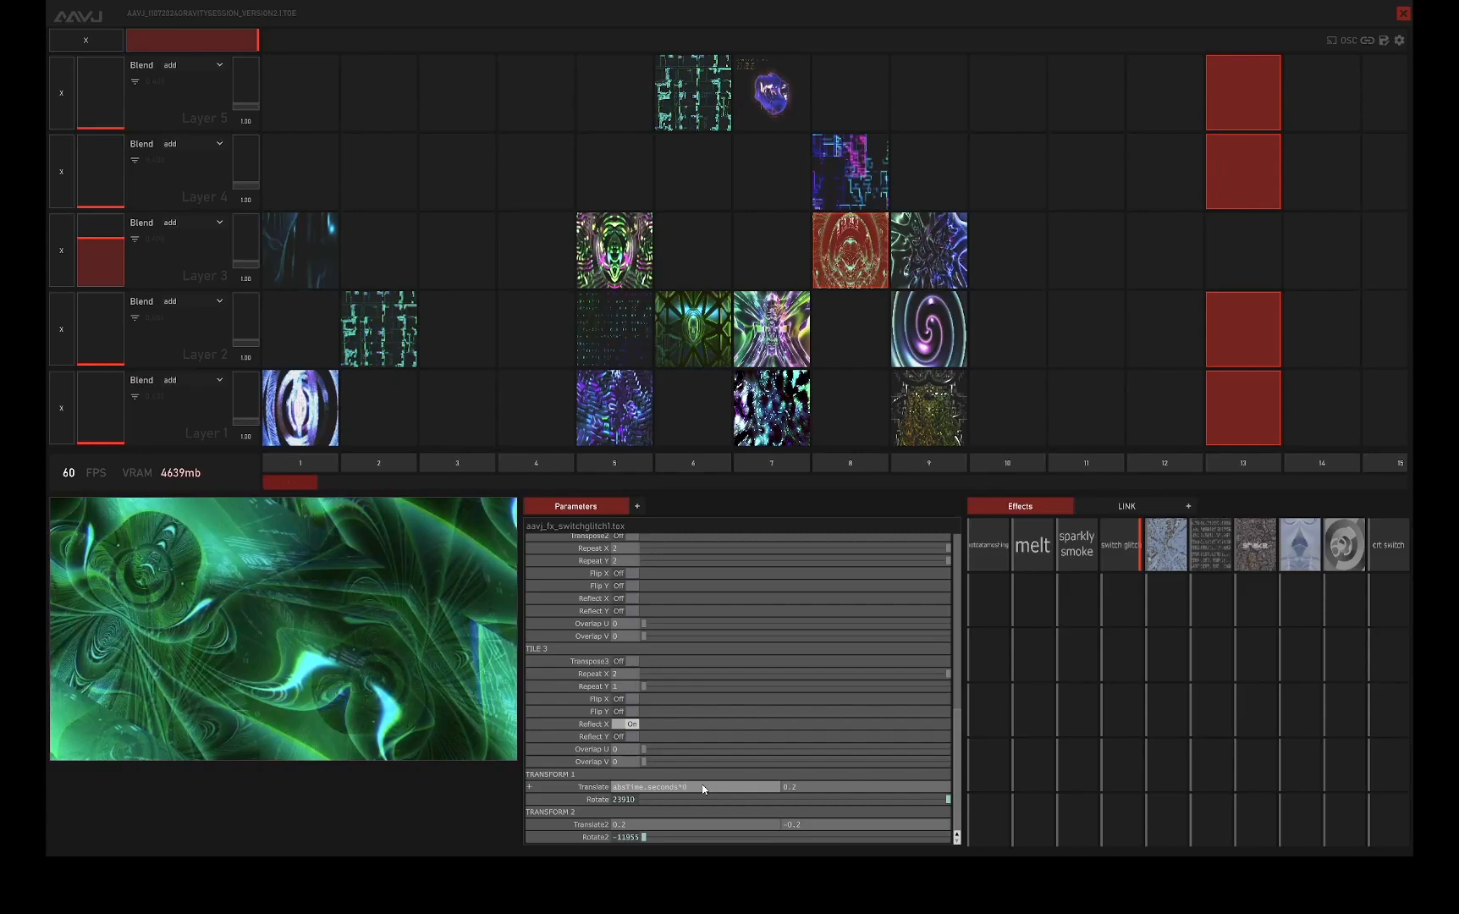
key(Return)
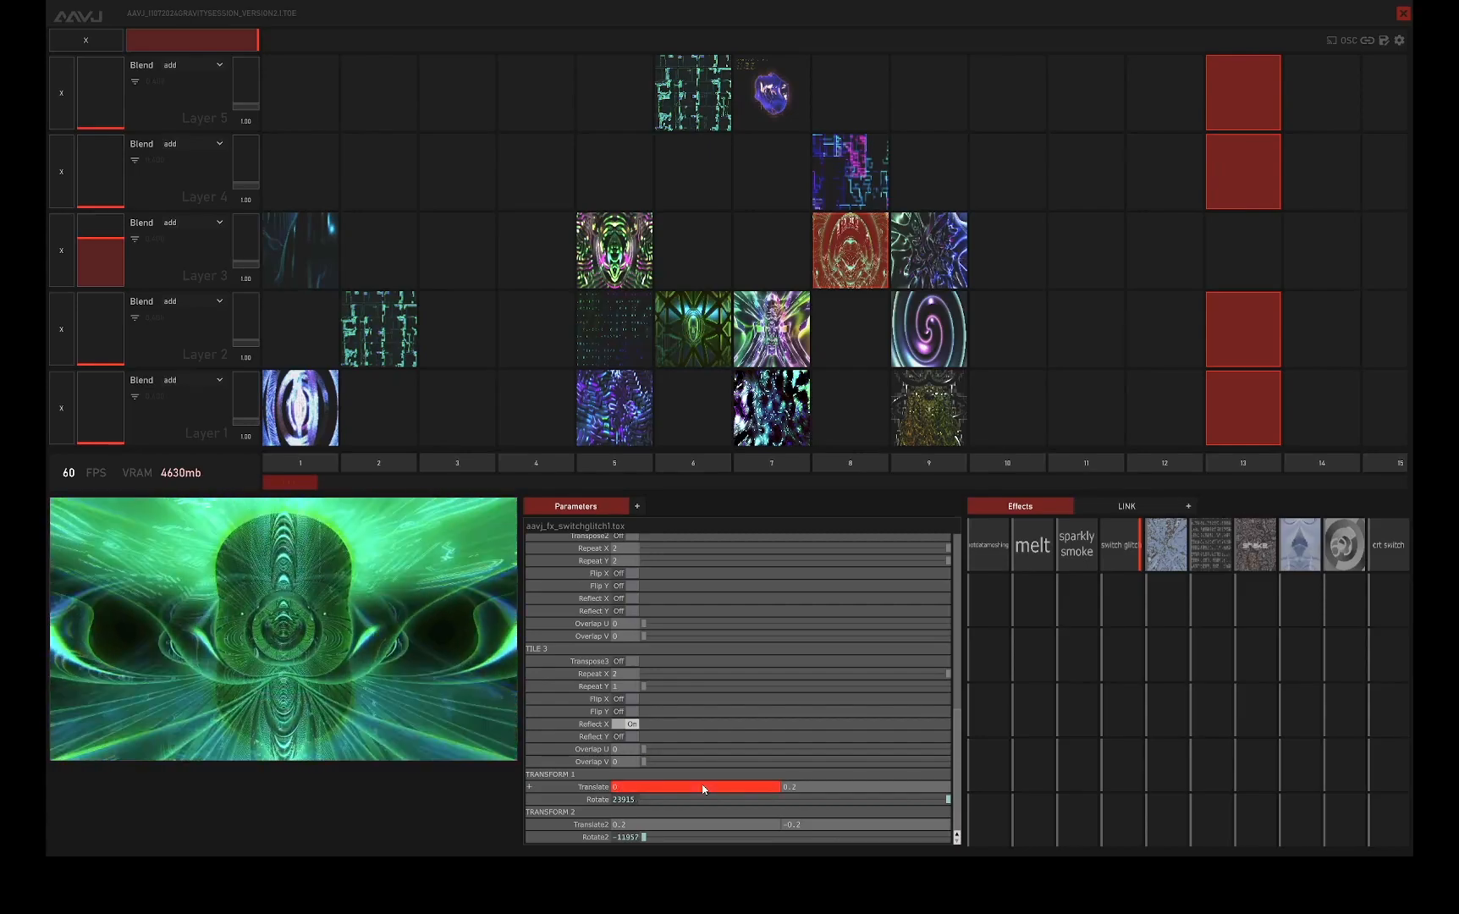
click(604, 788)
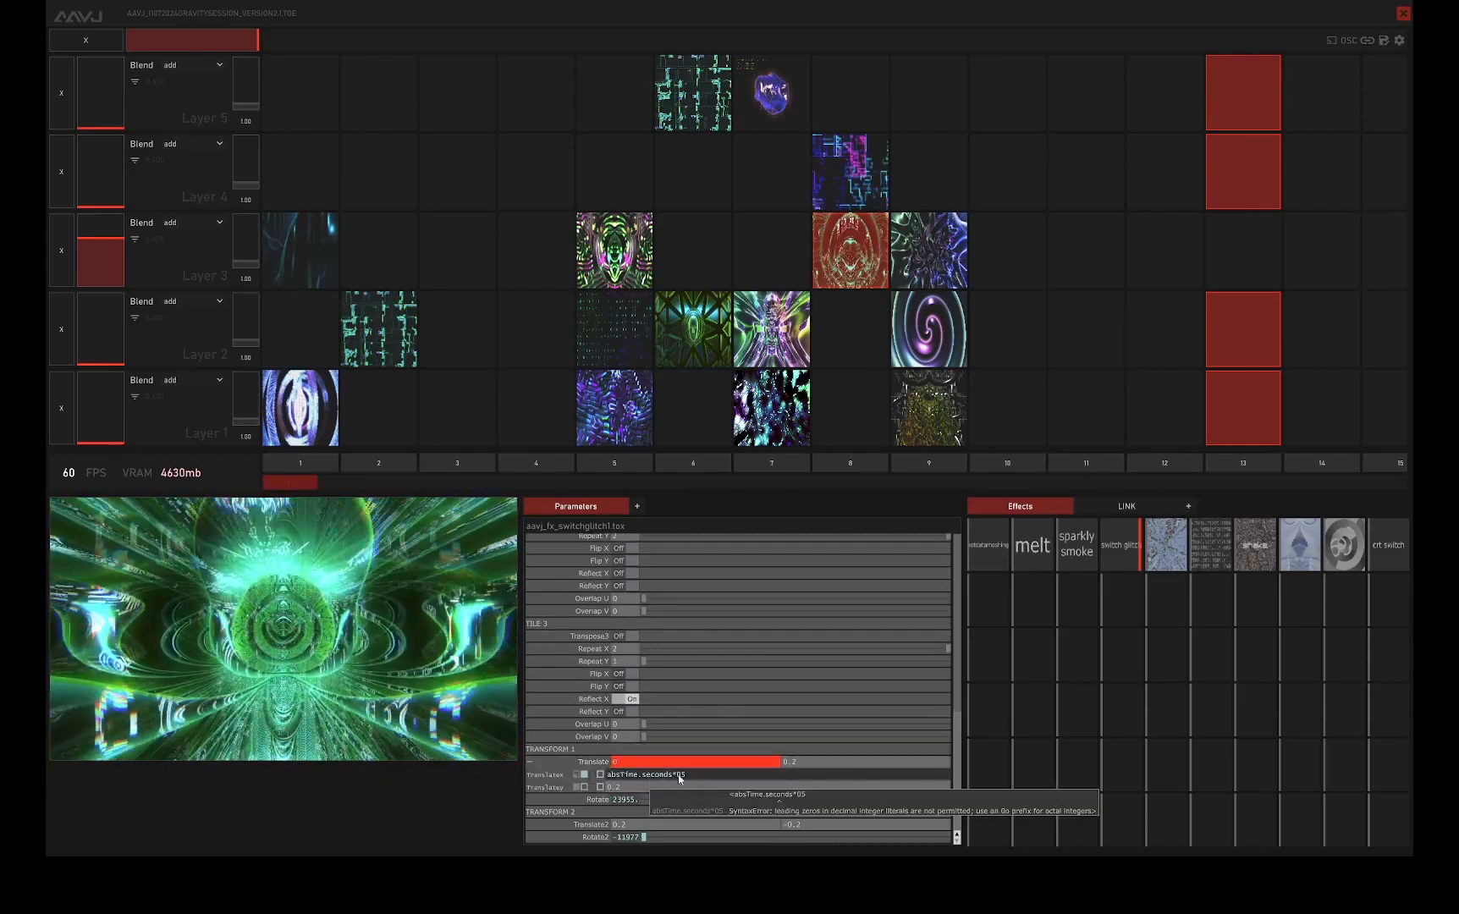
click(682, 774)
text(.)
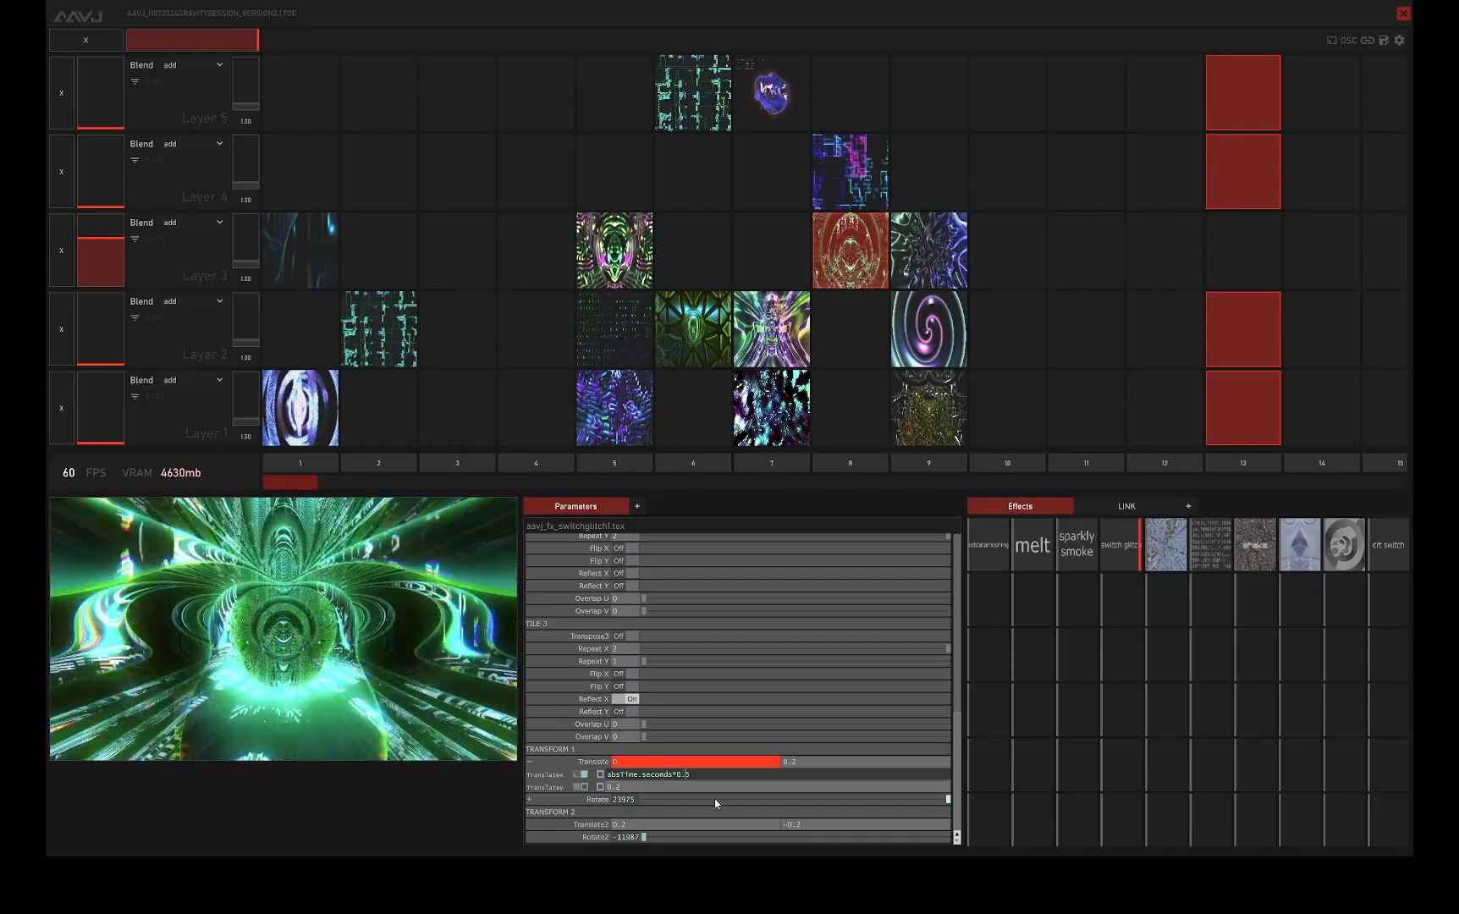
key(Return)
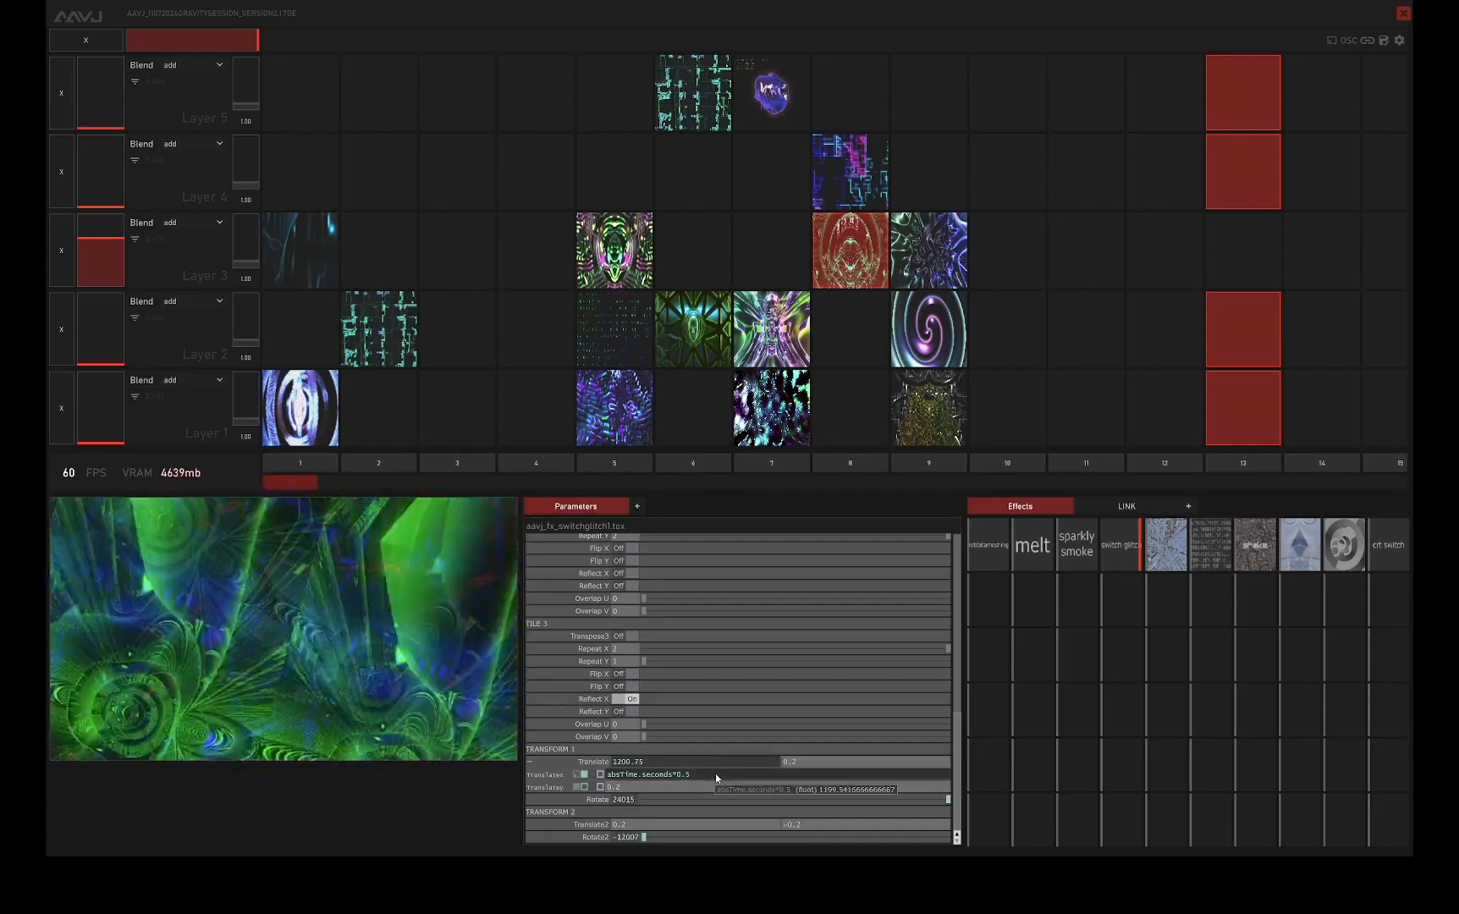
- Slow the horizontal Translate animation of Transform 1 by changing its expression to absTime.seconds*0.06
click(712, 773)
key(BackSpace)
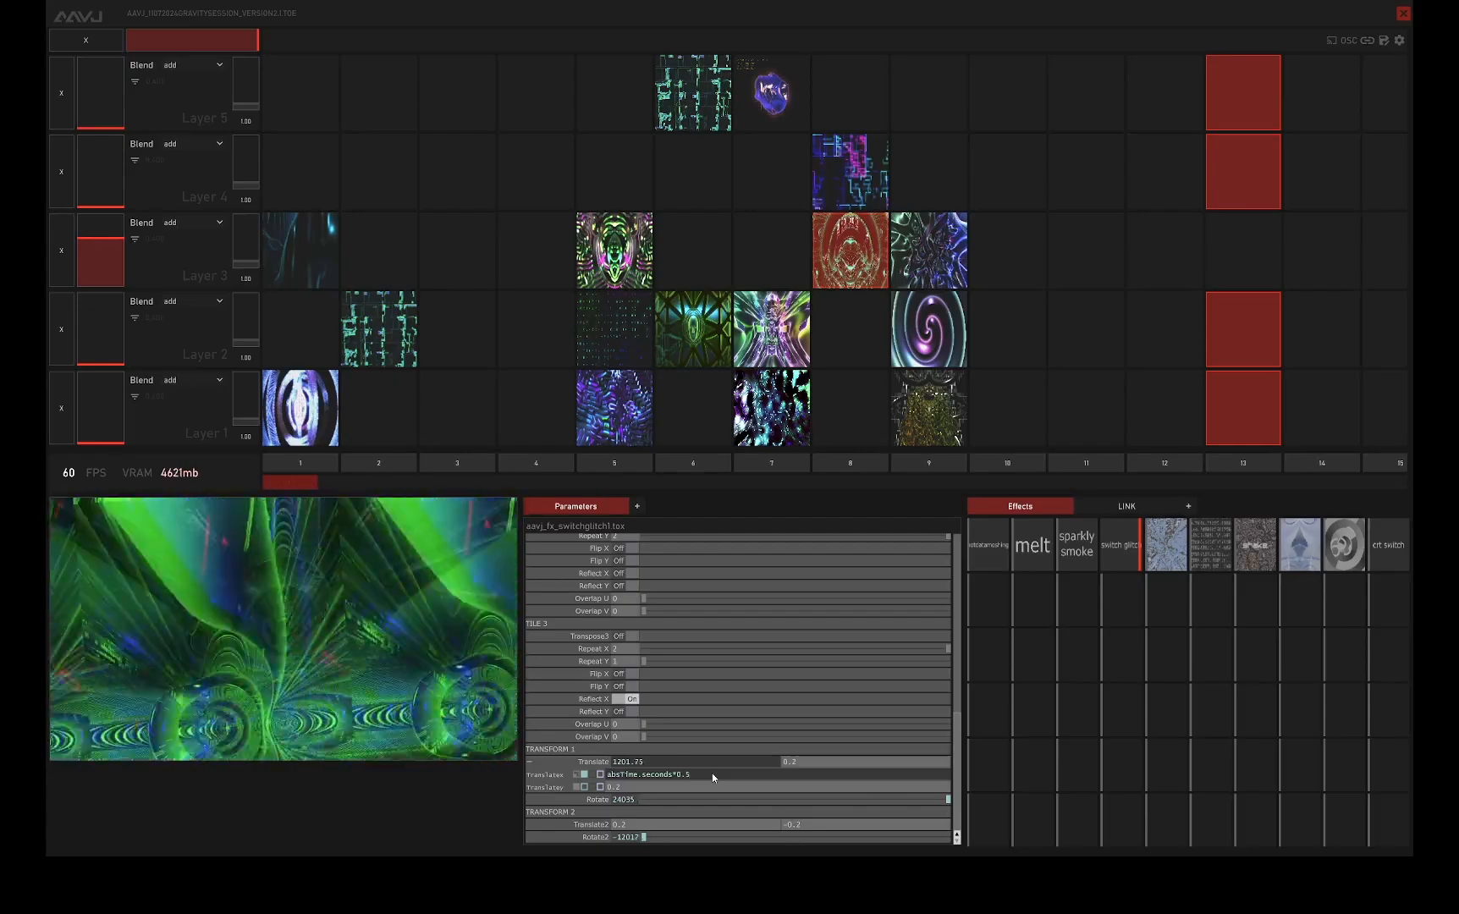
text(06)
key(Return)
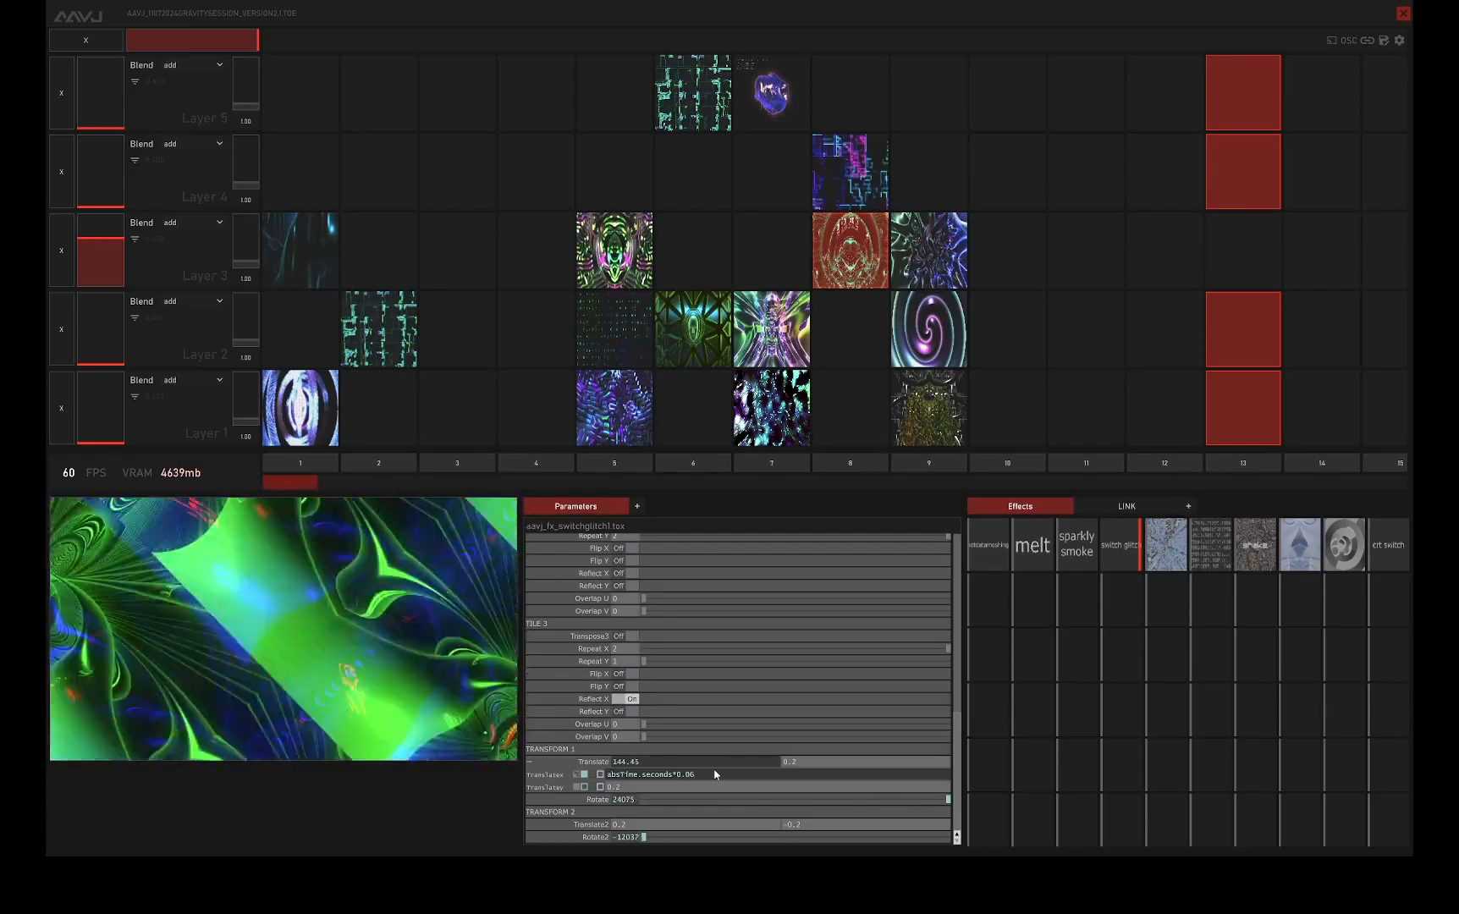
- Switch the horizontal Translate of Transform 1 from the expression back to its constant value and collapse the Translate components
click(582, 775)
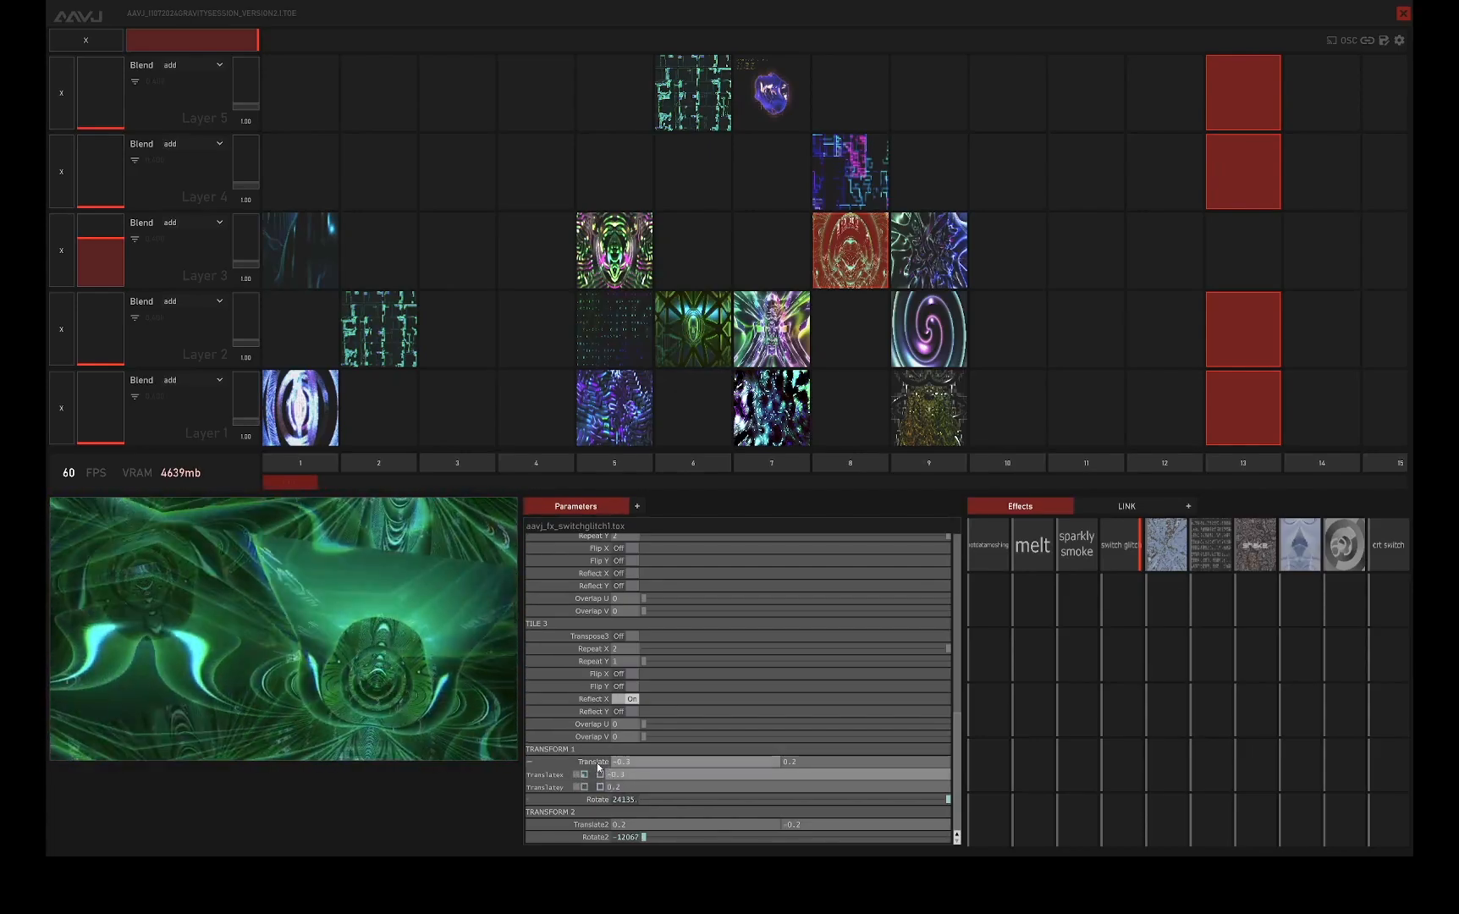
click(598, 763)
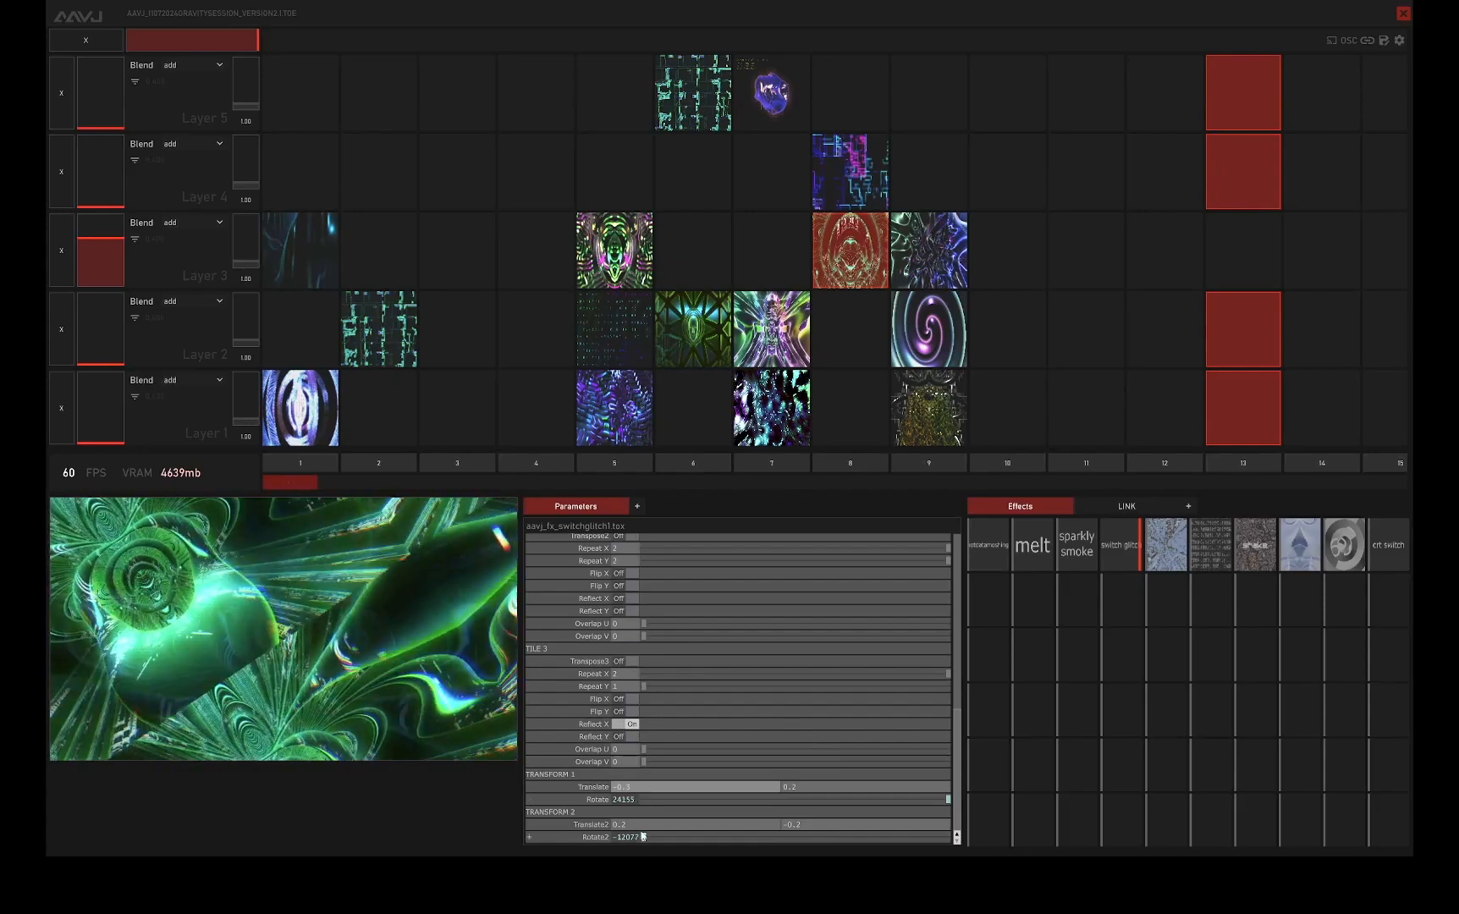